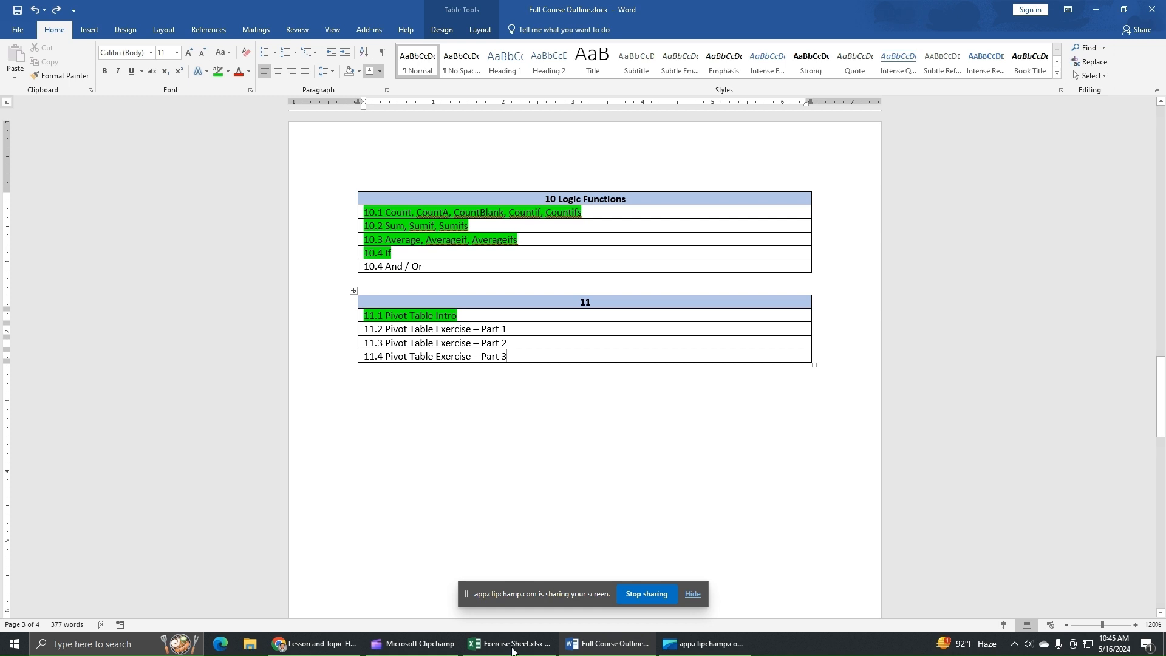
# Step: Switch to the Exercise Sheet workbook in Excel and review the data headers from Product Code to Country
pyautogui.click(512, 645)
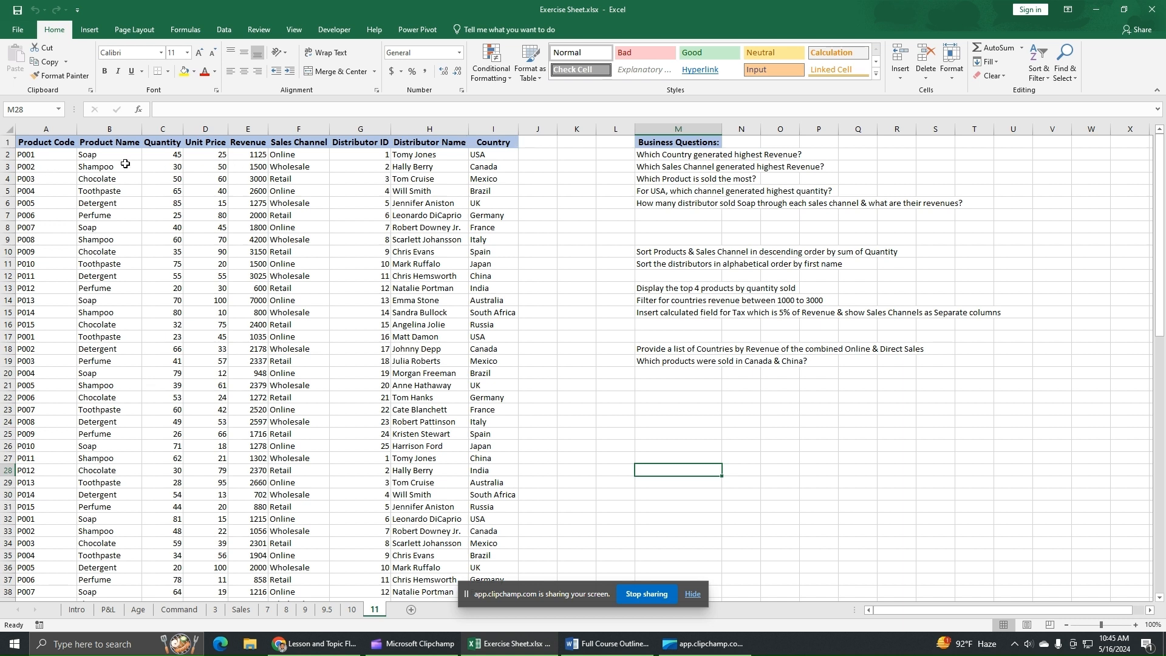
pyautogui.click(62, 146)
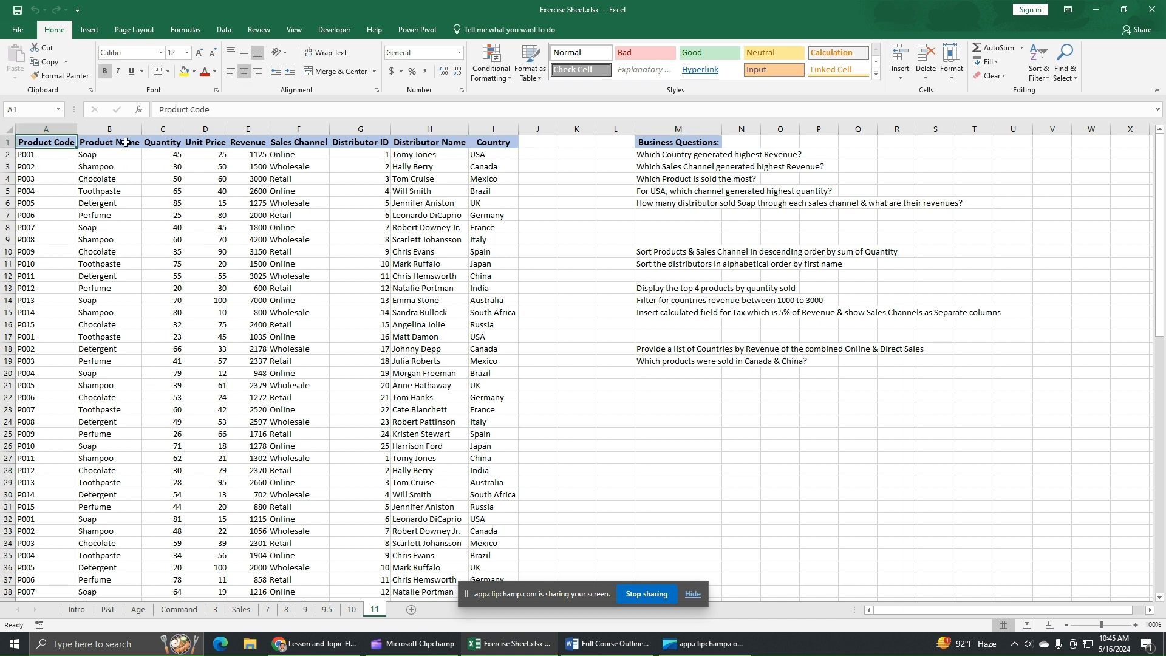
pyautogui.click(106, 143)
pyautogui.click(163, 143)
pyautogui.click(201, 143)
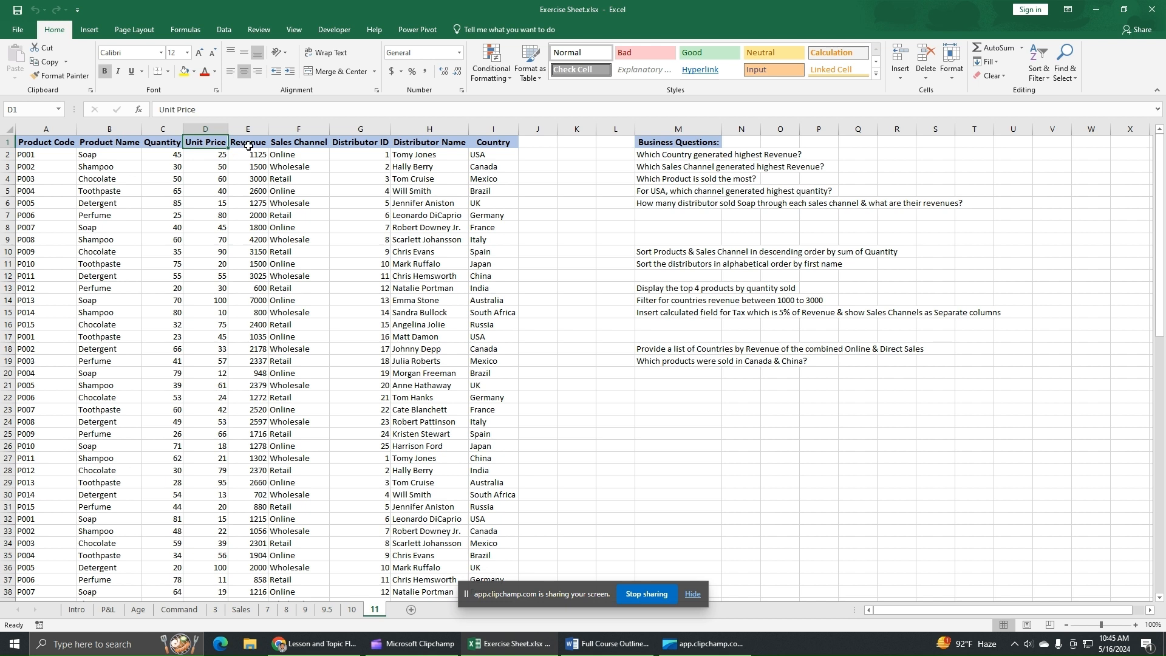
pyautogui.click(248, 145)
pyautogui.click(292, 143)
pyautogui.click(365, 147)
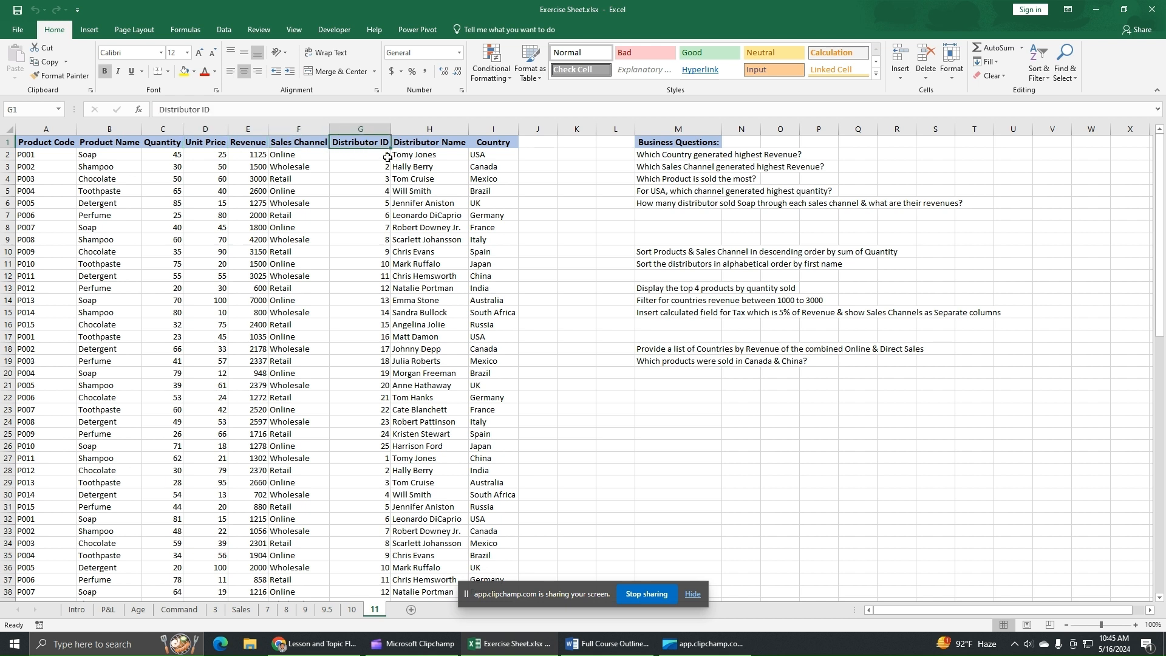
pyautogui.click(442, 146)
pyautogui.click(493, 146)
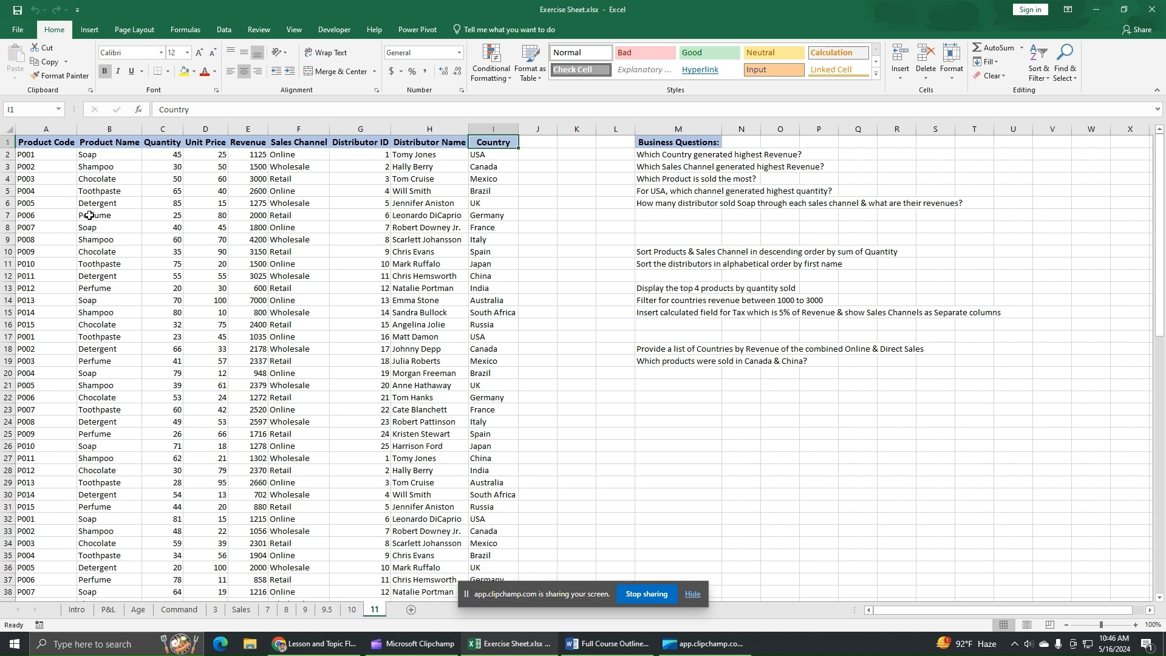
# Step: Examine sample entries in the Product Code, Product Name and Quantity columns of the sales data
pyautogui.click(57, 156)
pyautogui.click(59, 192)
pyautogui.click(46, 231)
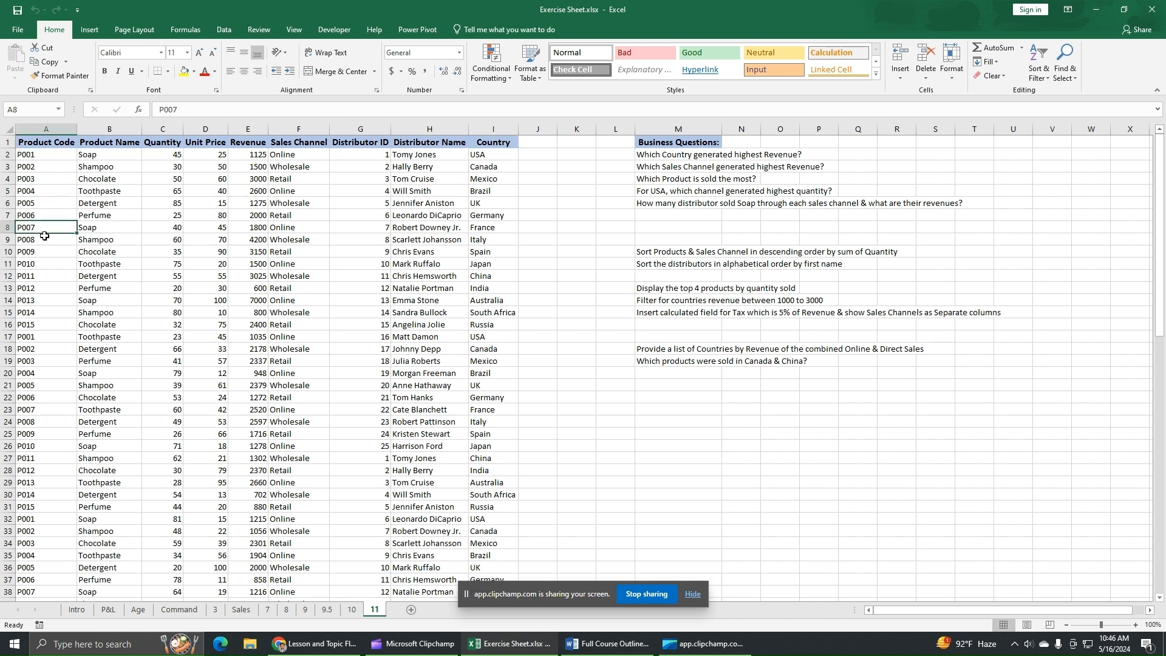
pyautogui.click(47, 265)
pyautogui.click(49, 292)
pyautogui.click(48, 320)
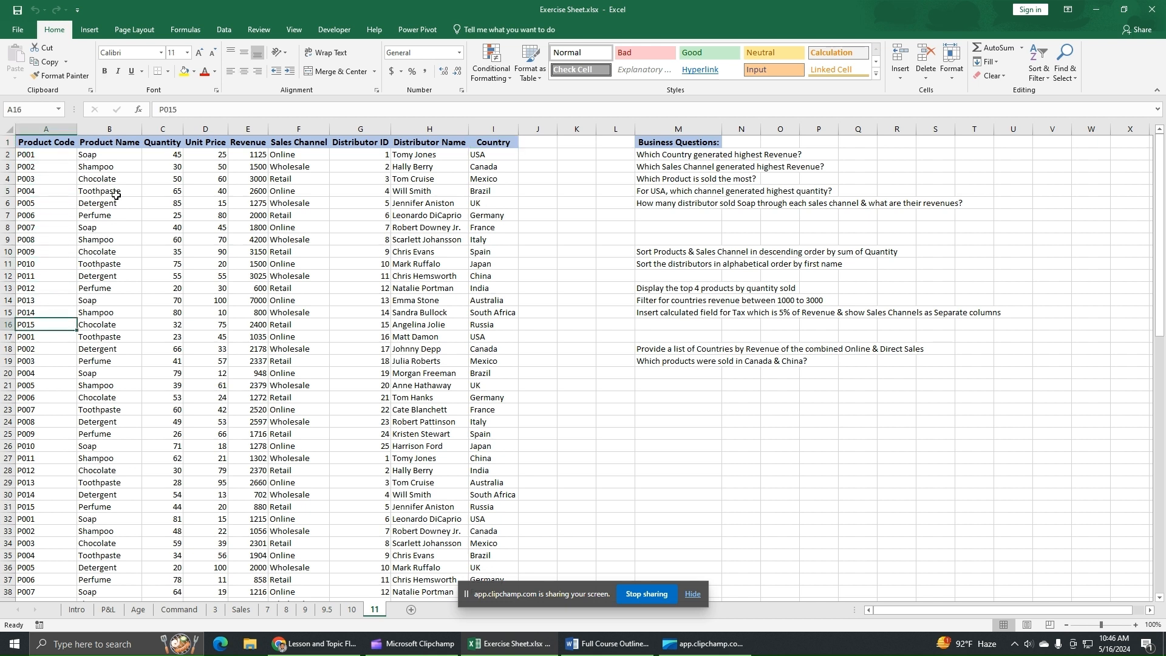
pyautogui.click(105, 157)
pyautogui.click(108, 170)
pyautogui.click(117, 178)
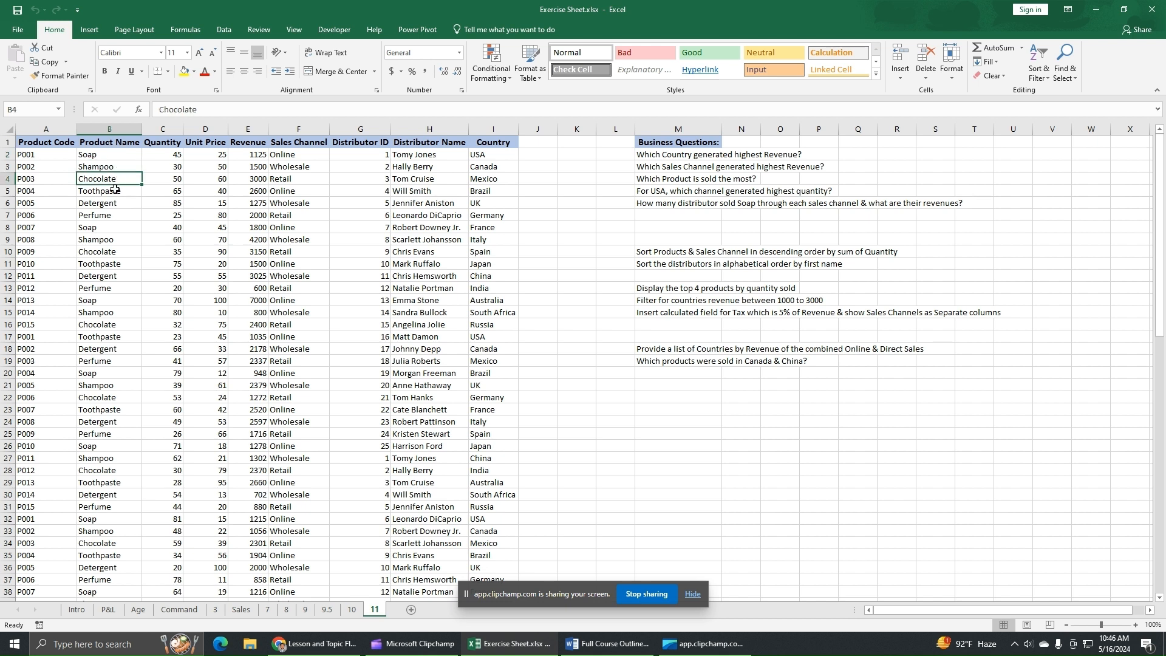
pyautogui.click(118, 191)
pyautogui.click(178, 165)
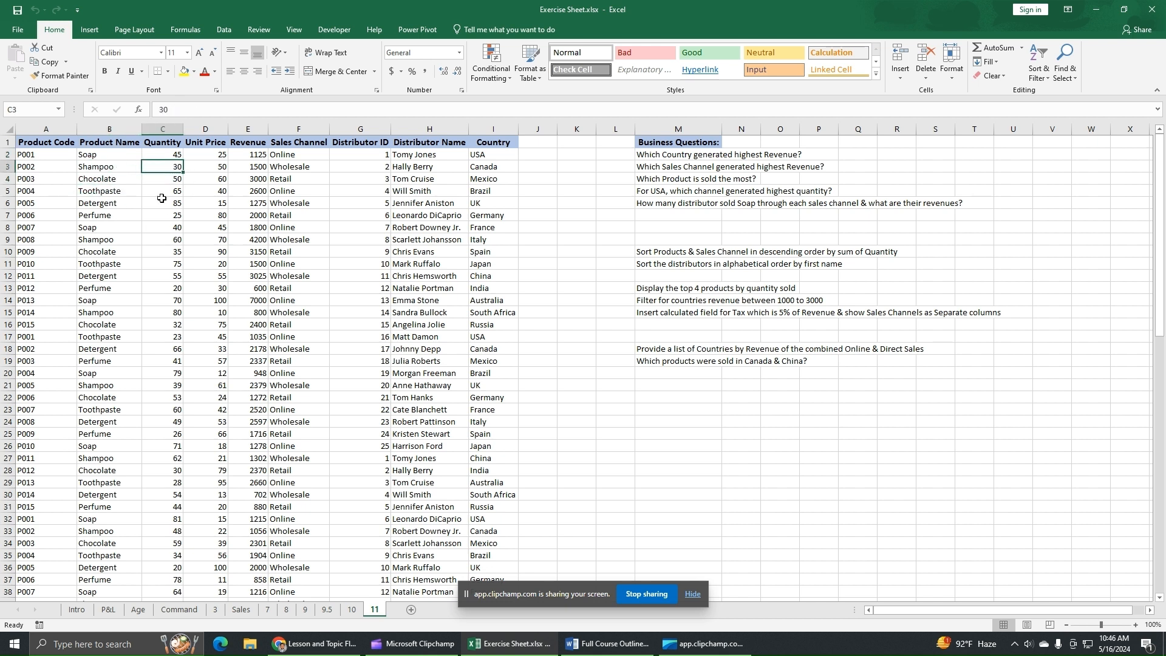
pyautogui.click(173, 215)
pyautogui.click(174, 264)
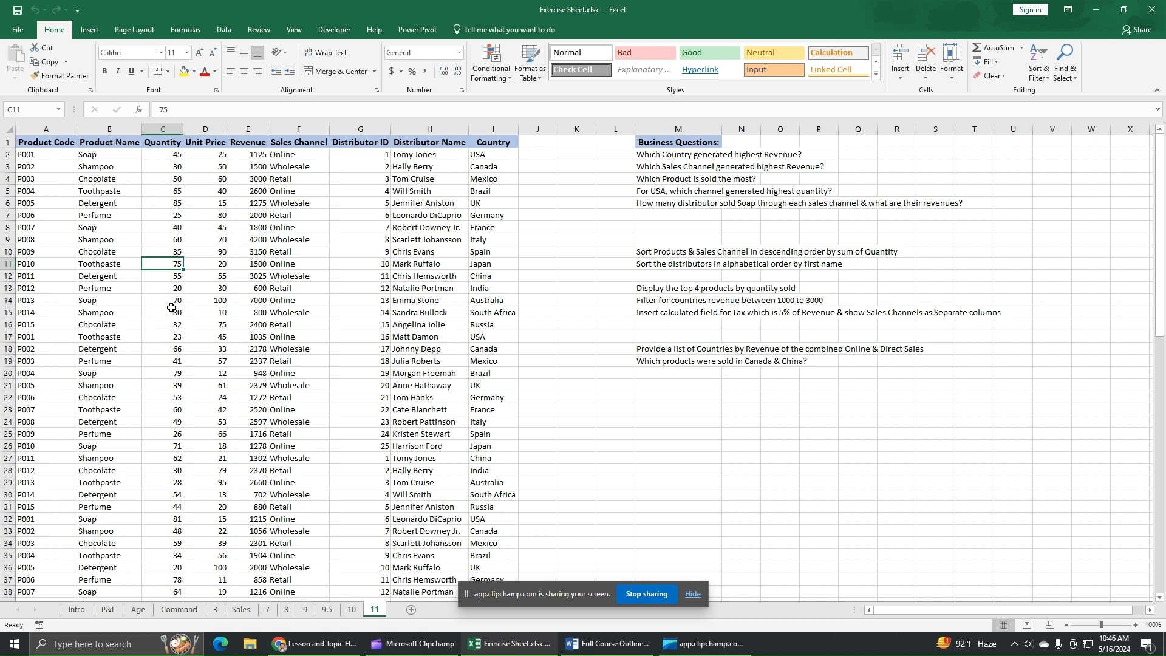
# Step: Review how unit price, revenue and sales channel are recorded in the first data rows
pyautogui.click(205, 156)
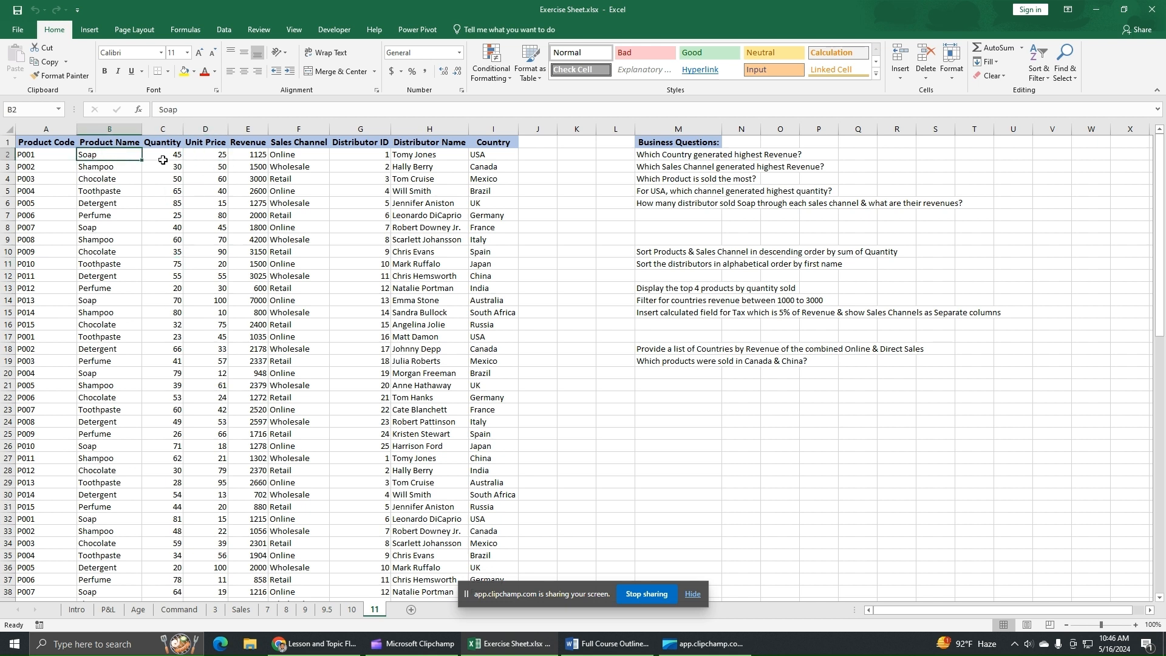
pyautogui.click(254, 158)
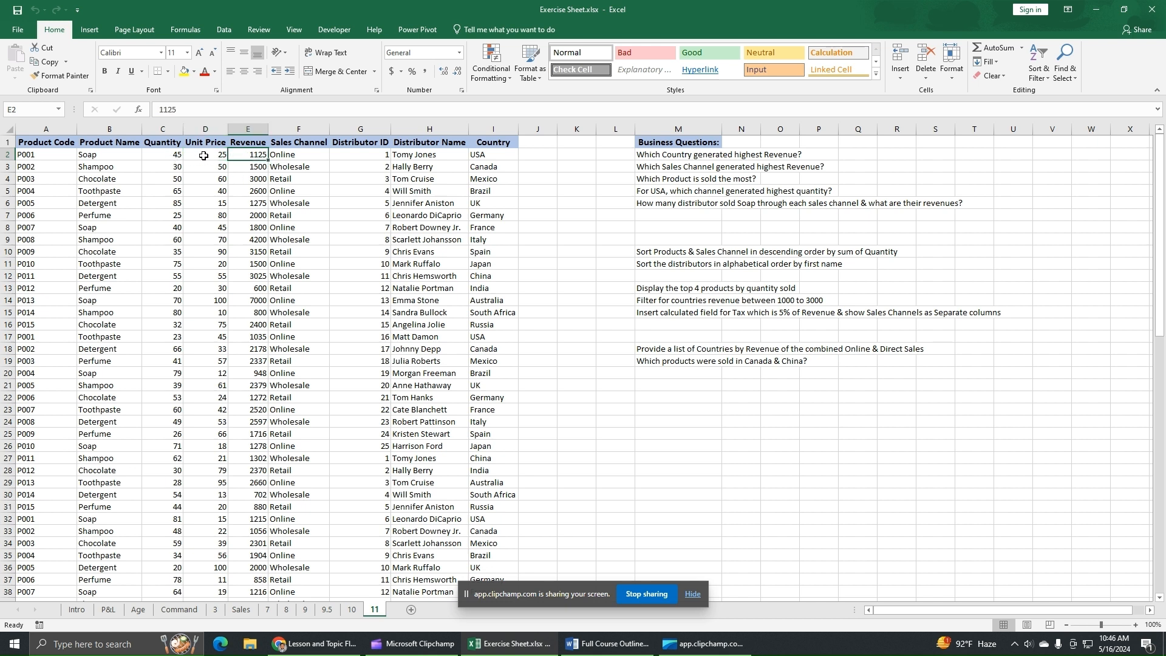
pyautogui.click(304, 159)
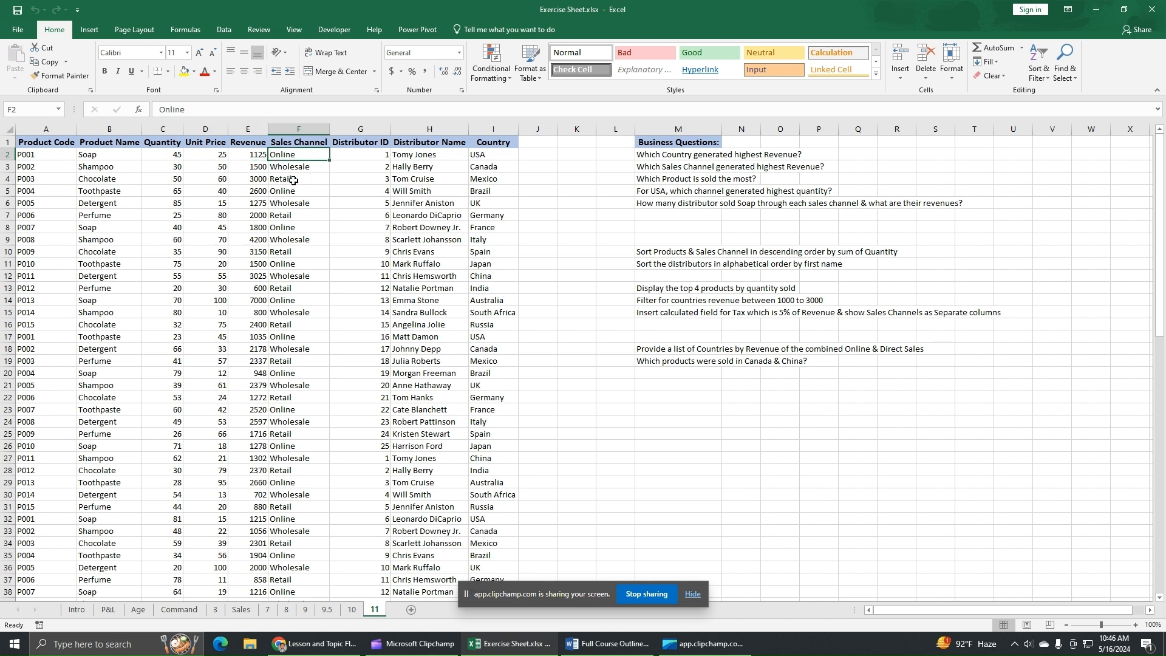
pyautogui.click(296, 171)
pyautogui.click(297, 179)
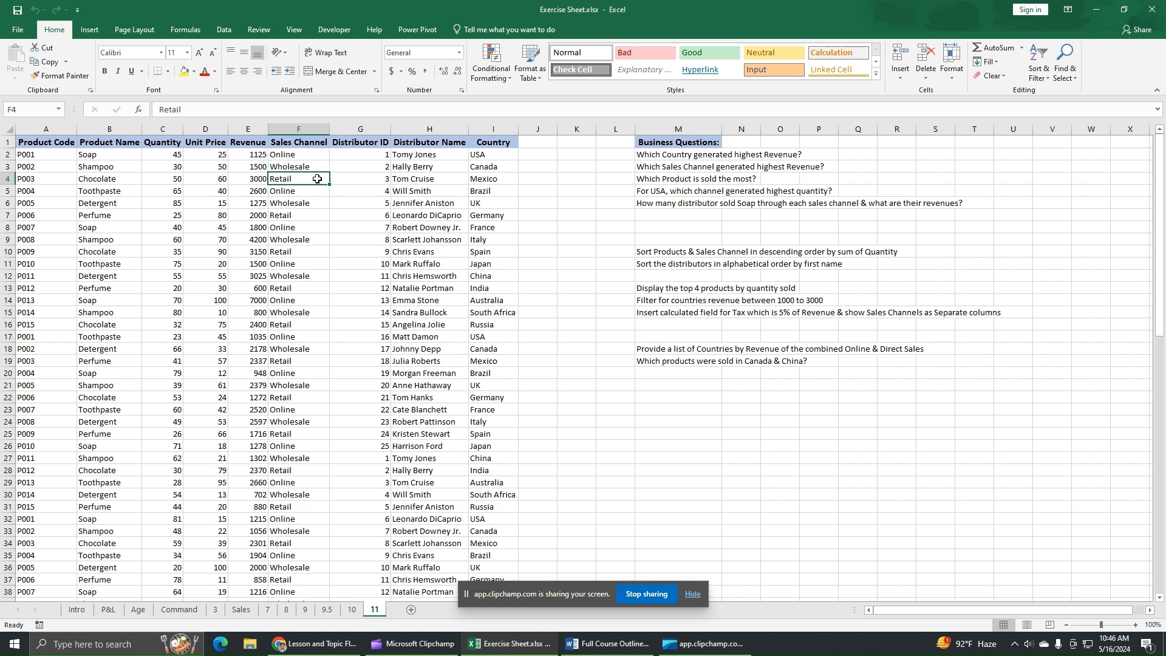
# Step: Examine the first entries in the Distributor ID, Distributor Name and Country columns
pyautogui.click(368, 158)
pyautogui.click(367, 177)
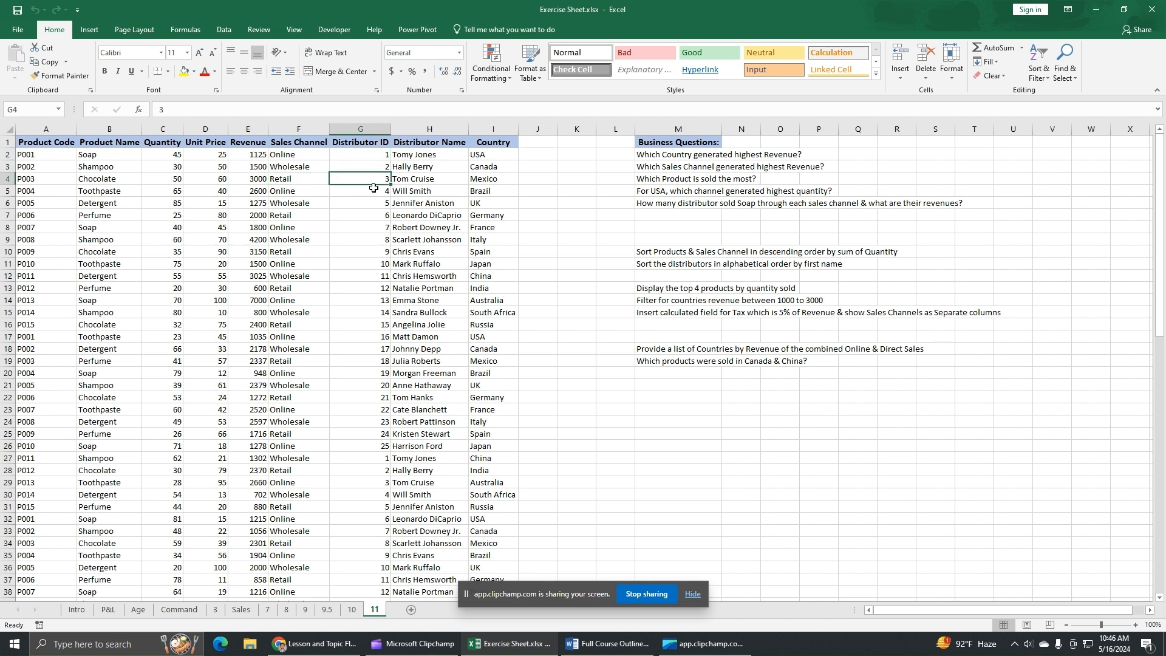
pyautogui.click(375, 192)
pyautogui.click(372, 205)
pyautogui.click(372, 217)
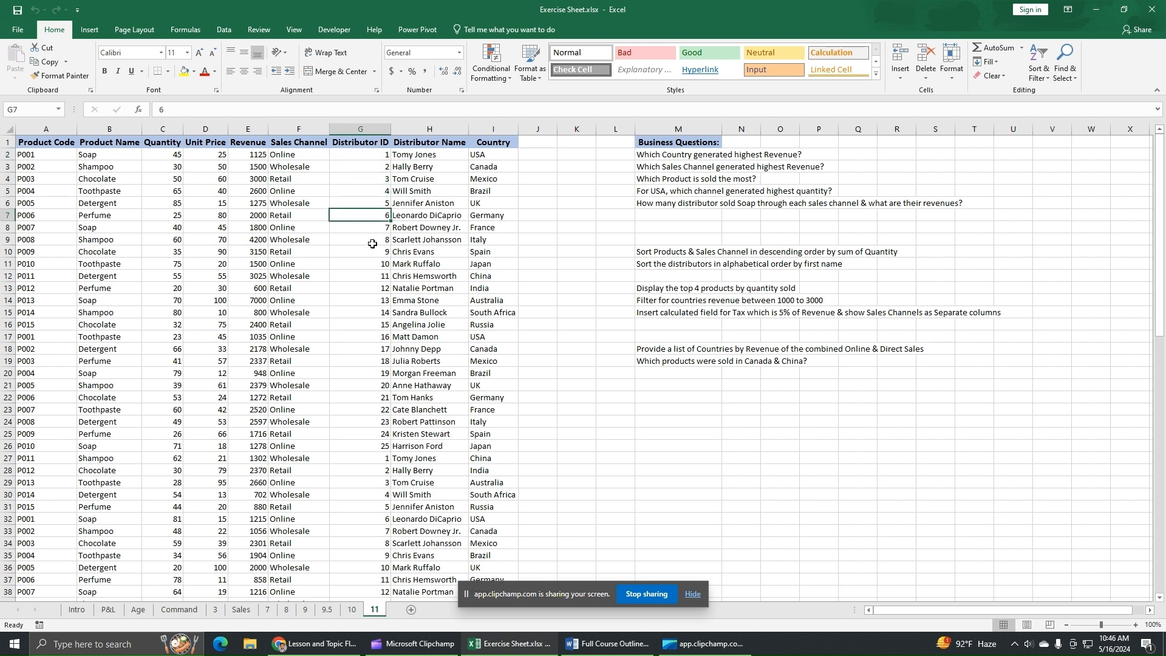
pyautogui.click(424, 158)
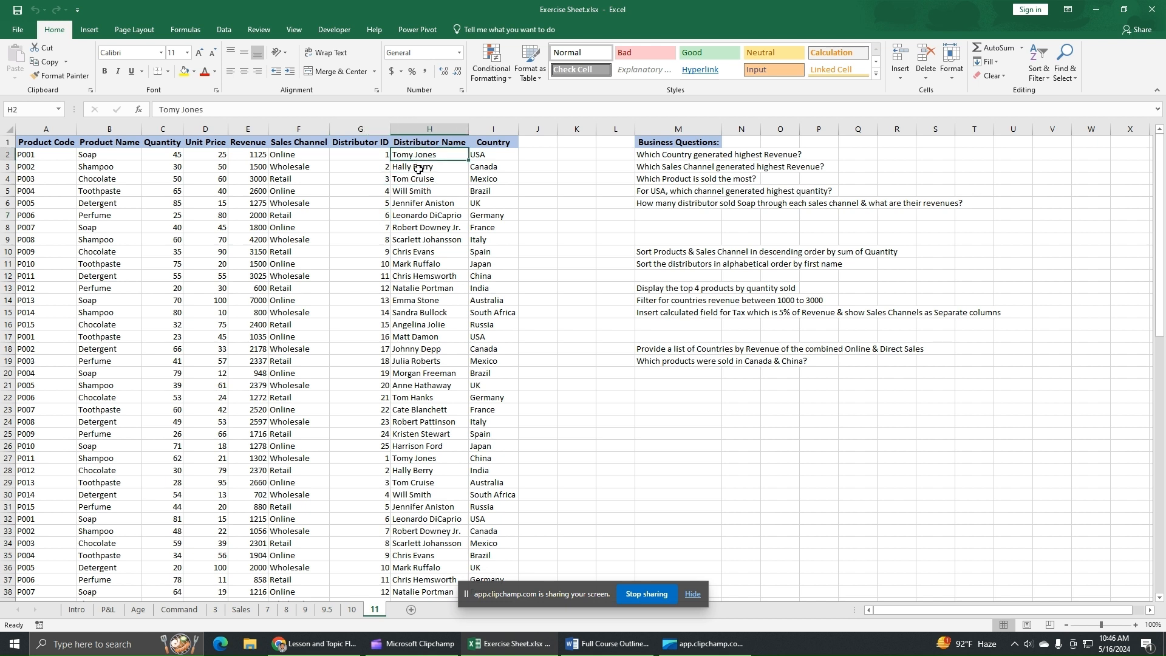
pyautogui.click(419, 170)
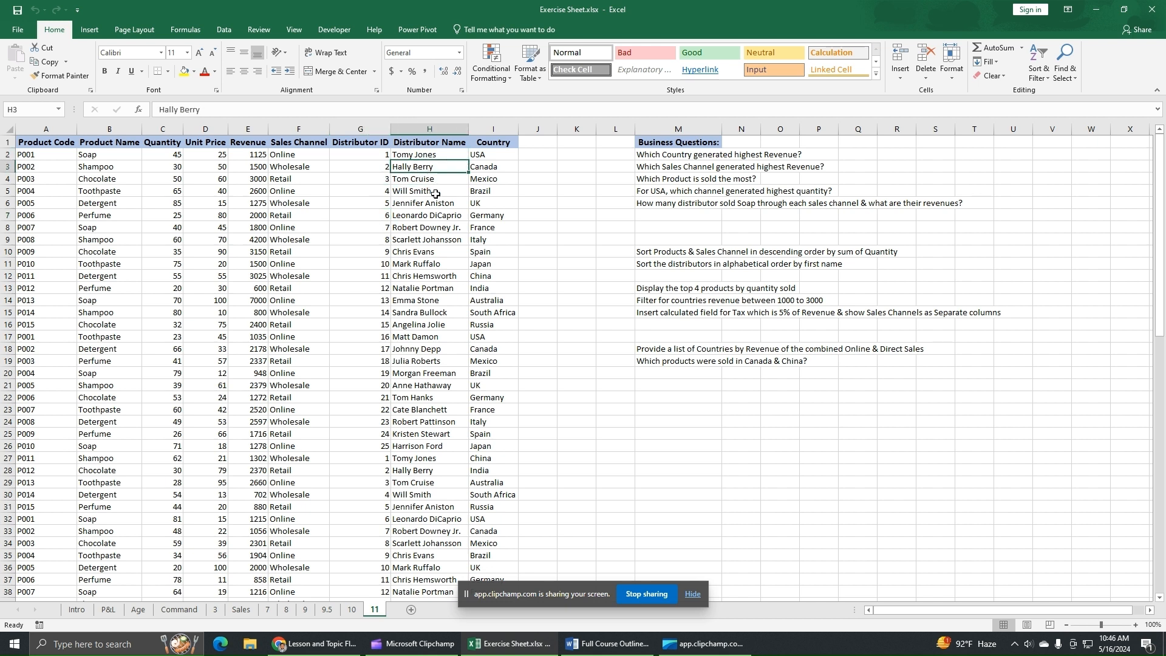
pyautogui.click(492, 158)
pyautogui.click(493, 170)
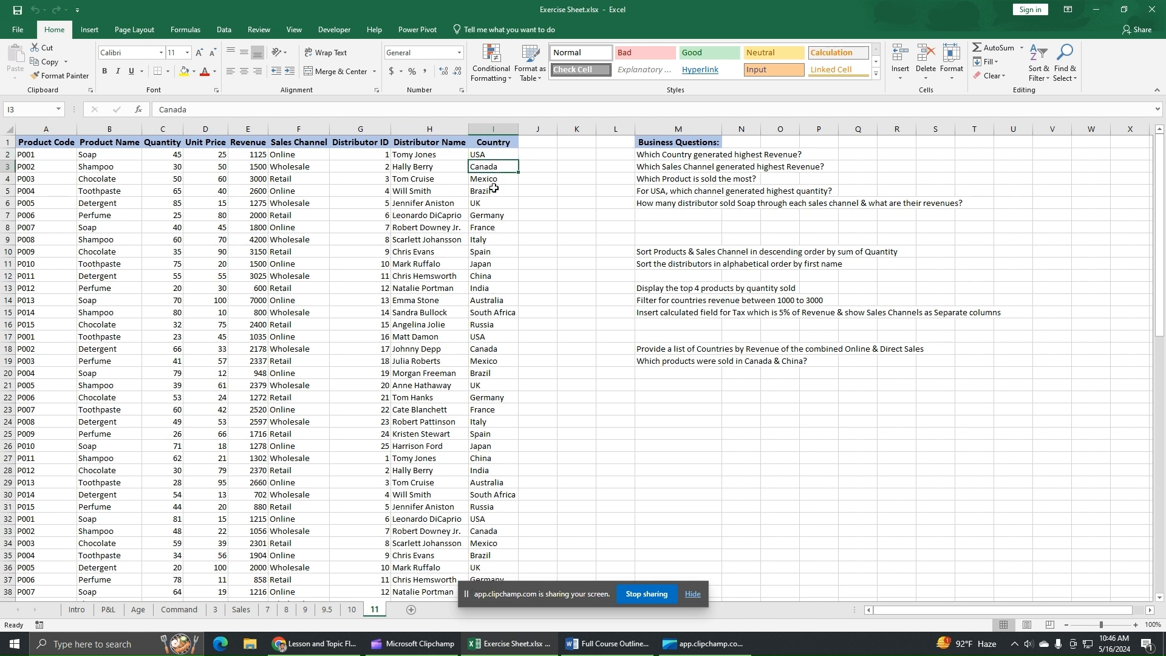
pyautogui.click(492, 190)
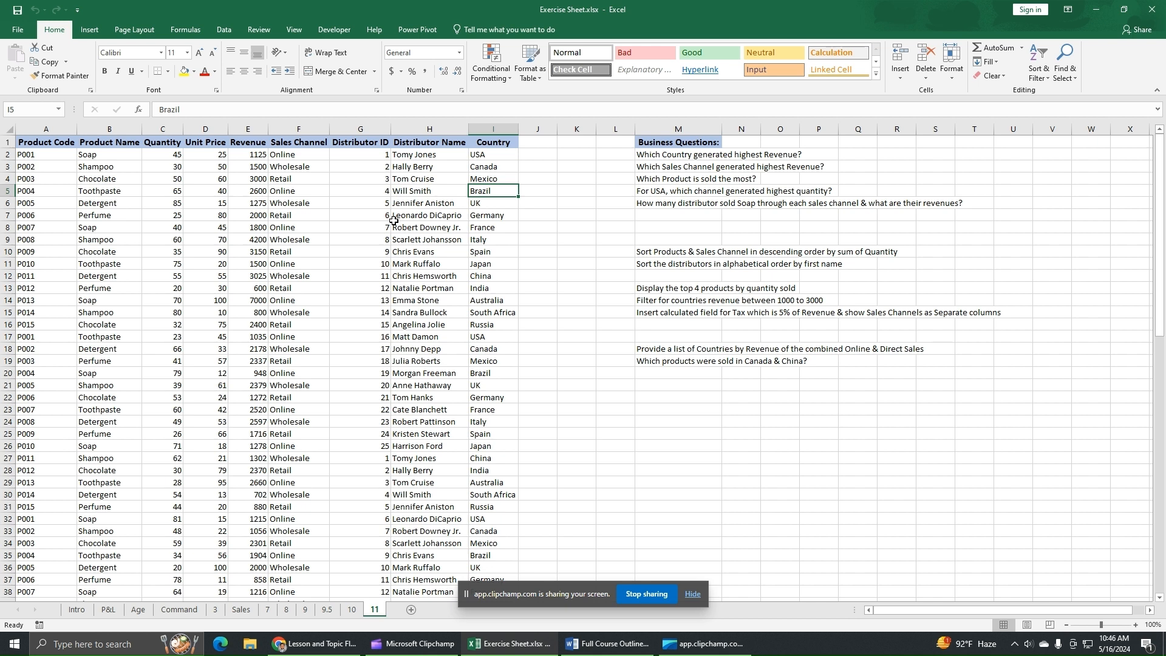
# Step: Create a PivotTable on a new worksheet from the data in A1:I86, and move that worksheet after sheet 11
pyautogui.click(40, 141)
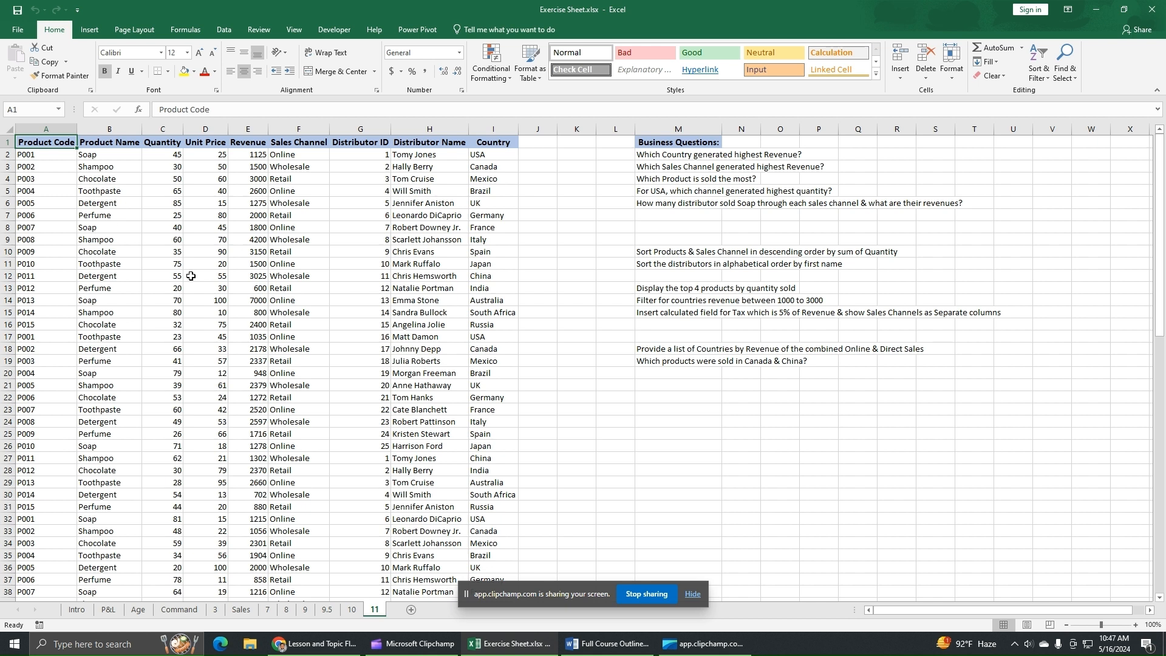
pyautogui.hotkey('ctrl', 'shift', 'Right')
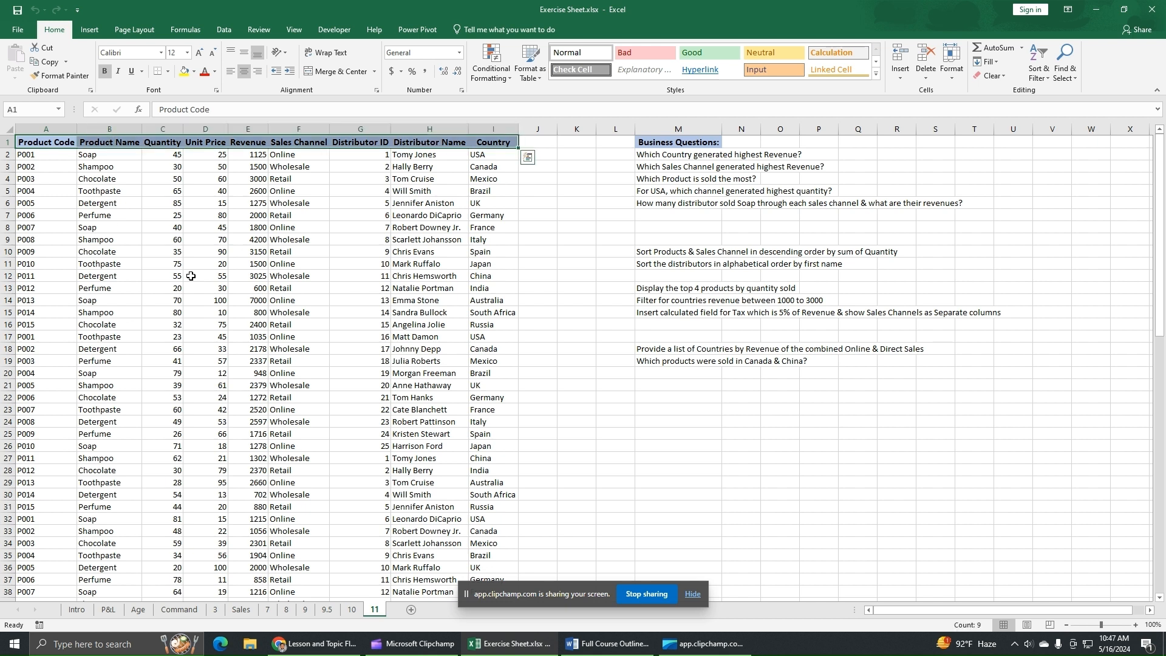
pyautogui.hotkey('ctrl', 'shift', 'Down')
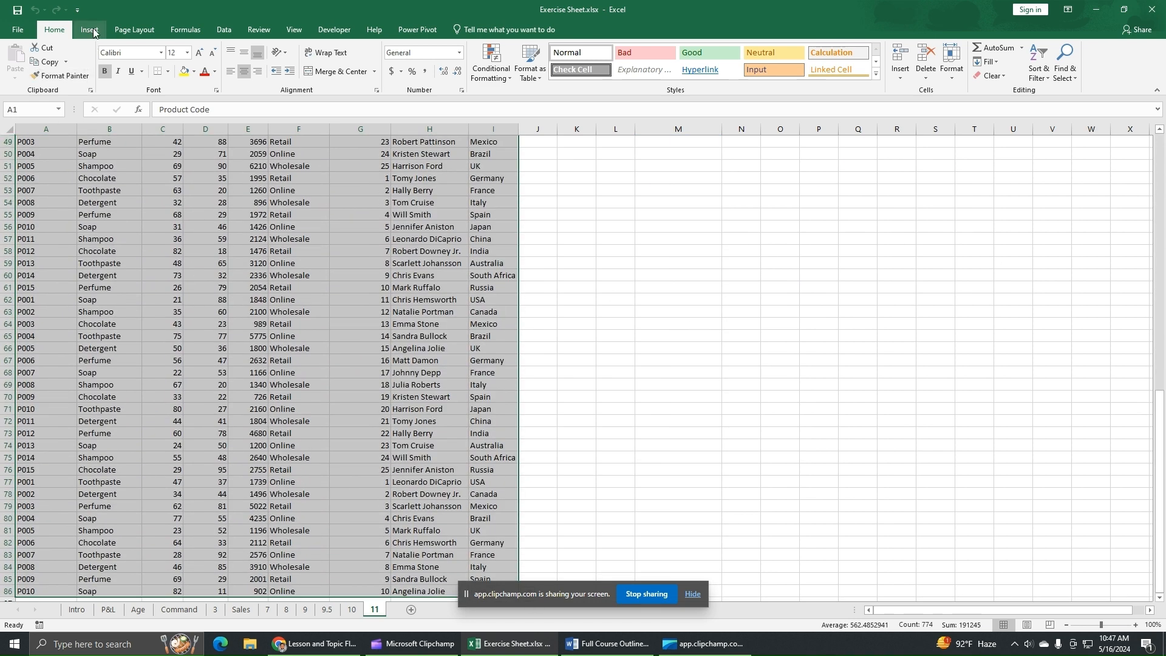
pyautogui.moveTo(1164, 432); pyautogui.dragTo(1164, 272)
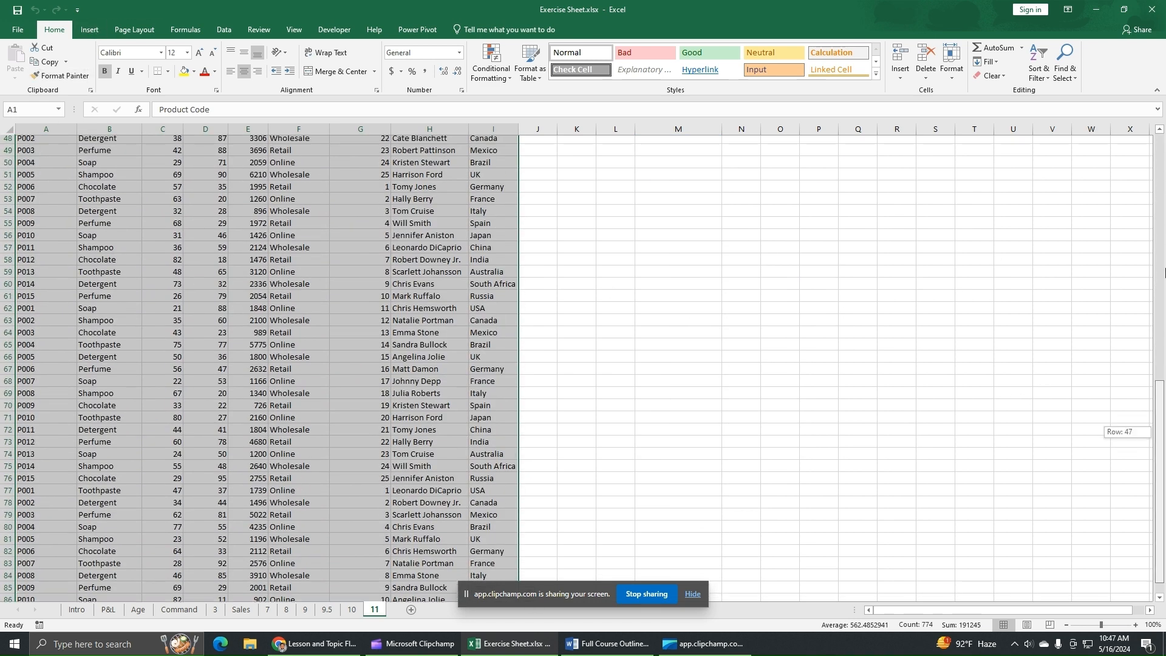
pyautogui.moveTo(1164, 164); pyautogui.dragTo(1164, 135)
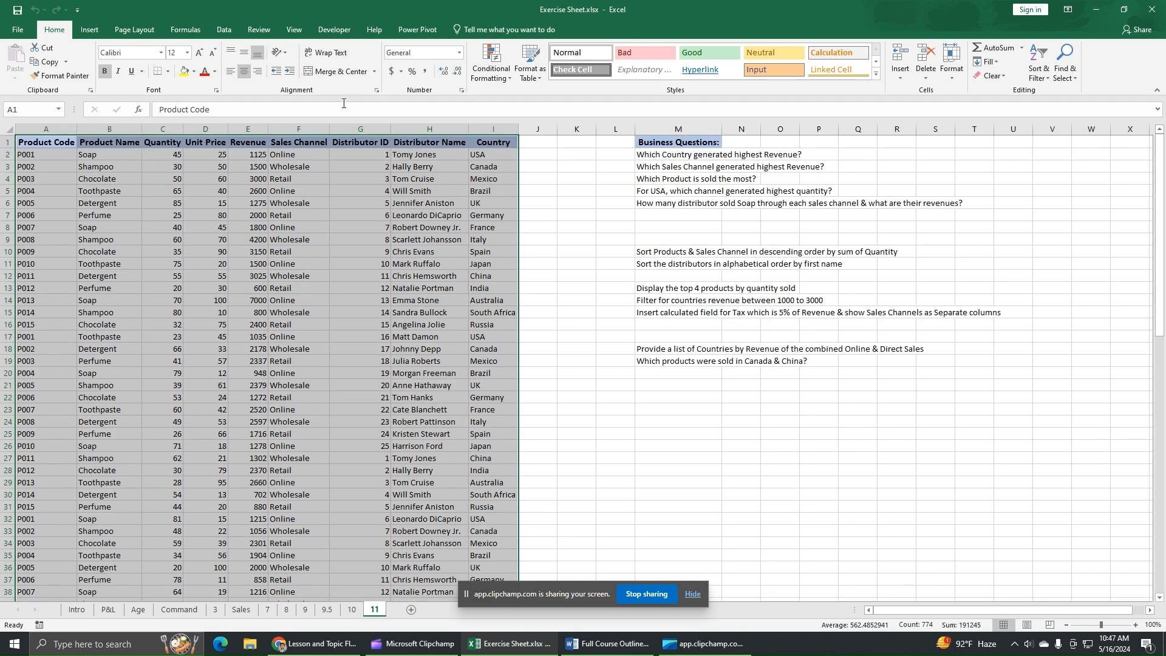
pyautogui.click(90, 30)
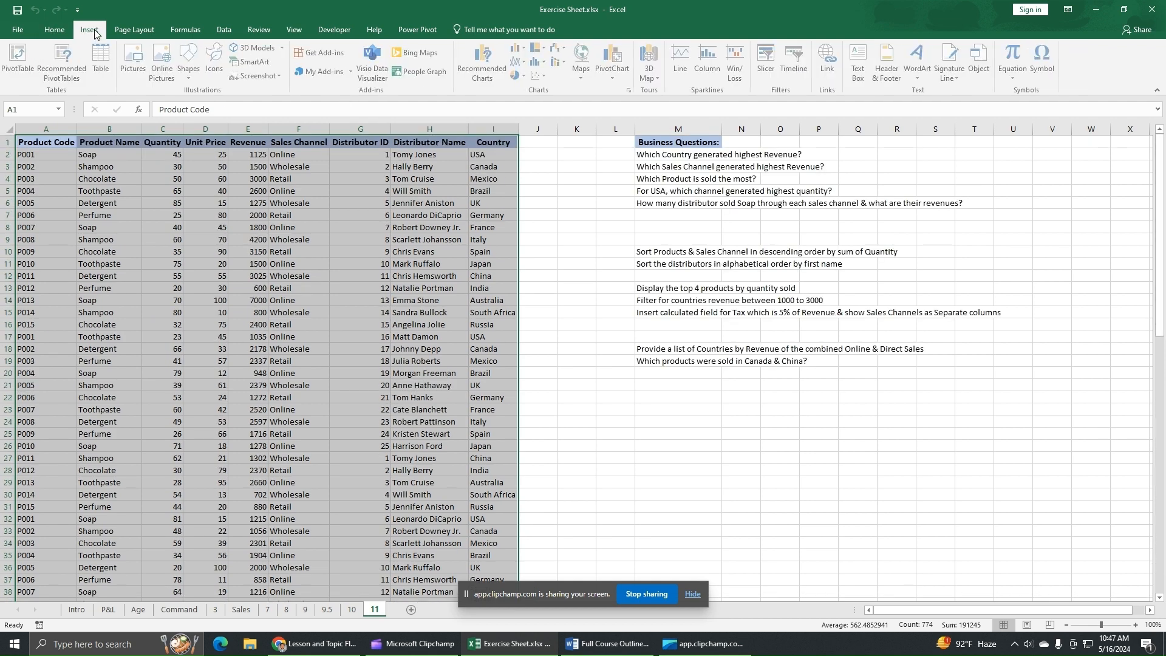
pyautogui.click(19, 71)
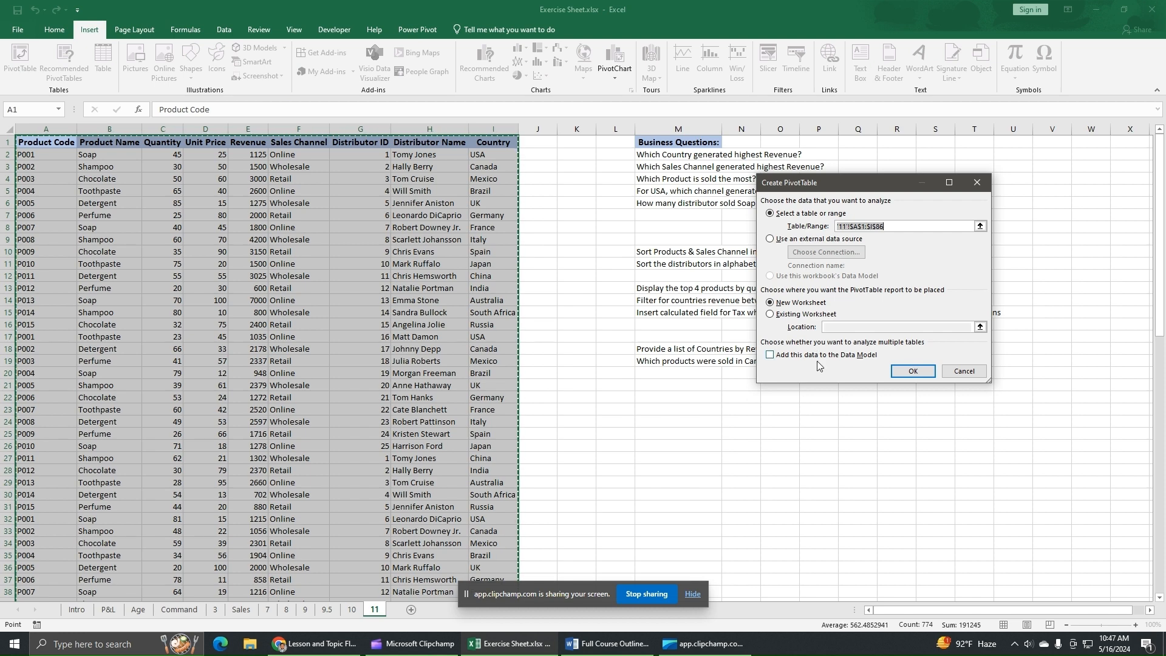
pyautogui.click(905, 371)
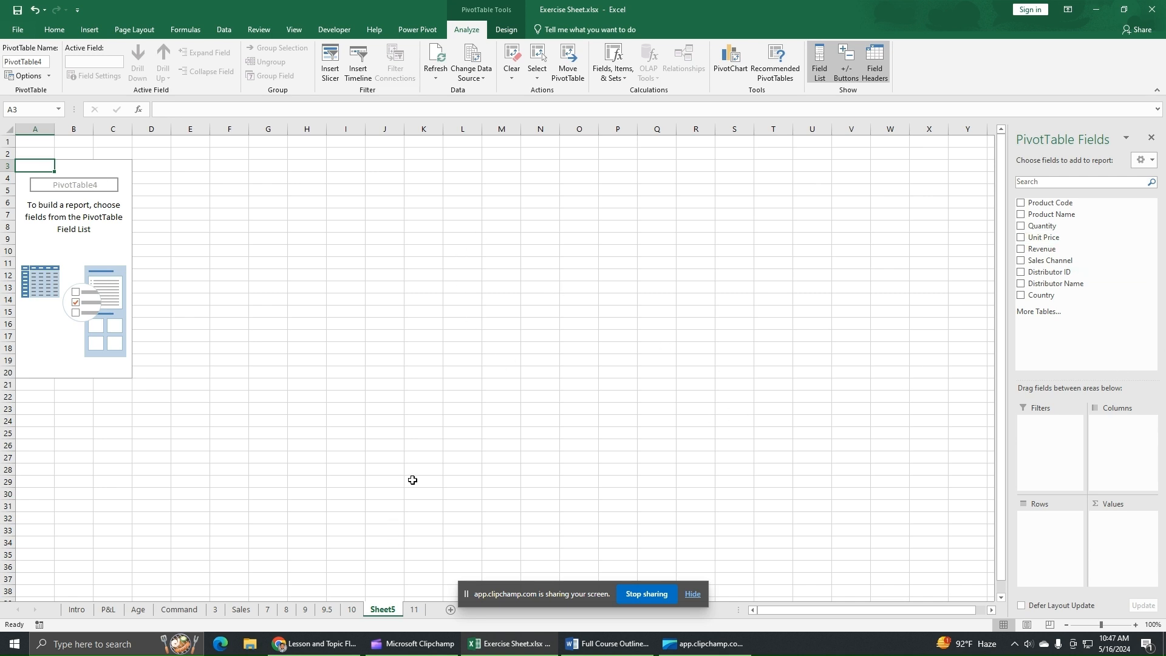
pyautogui.click(414, 610)
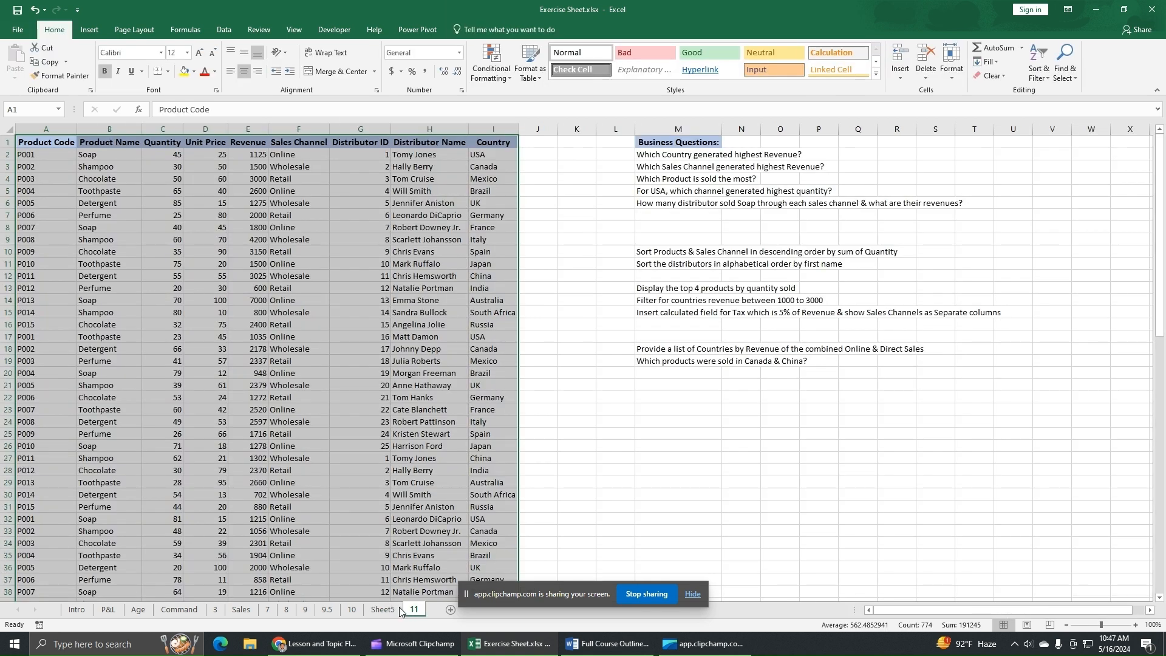
pyautogui.moveTo(379, 606); pyautogui.dragTo(379, 606)
# Step: Copy the first five business questions from M2:M6 on sheet 11 to Sheet5, starting at cell E1
pyautogui.click(650, 157)
pyautogui.moveTo(650, 157); pyautogui.dragTo(647, 203)
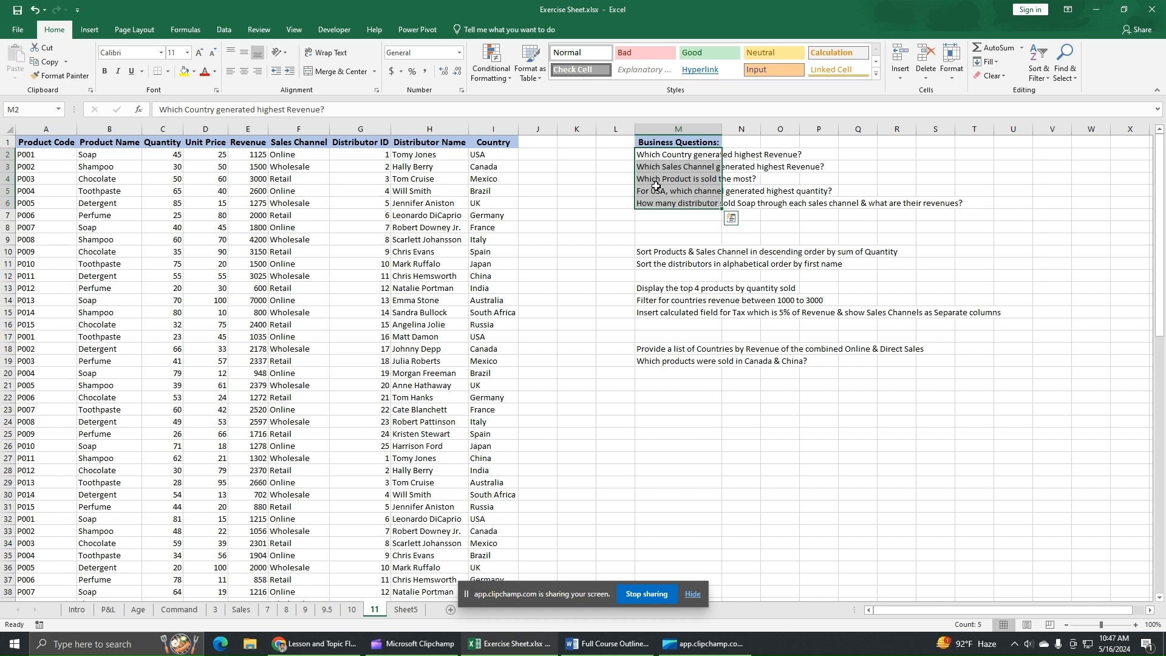
pyautogui.rightClick(657, 190)
pyautogui.click(686, 209)
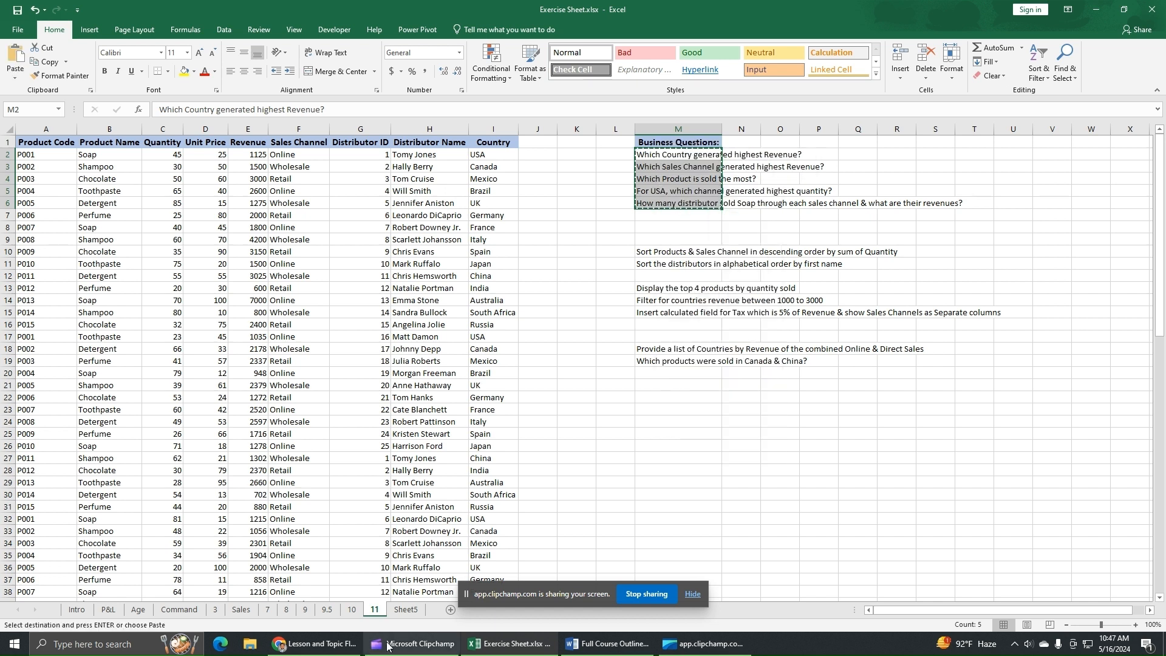
pyautogui.click(407, 610)
pyautogui.click(184, 140)
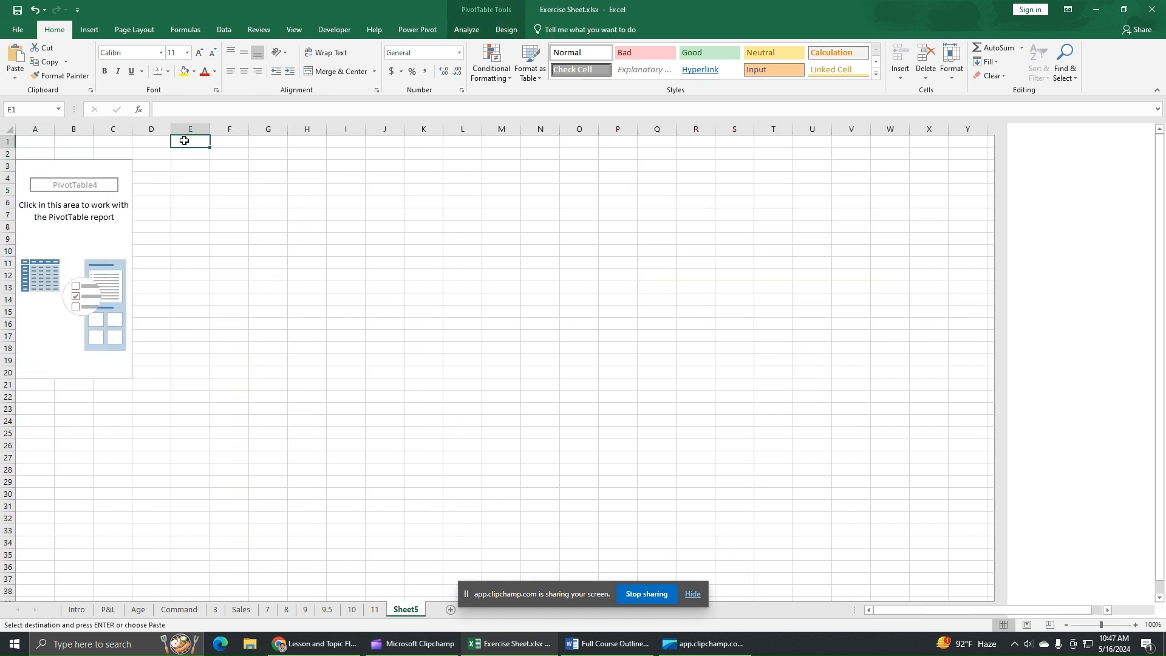
pyautogui.rightClick(184, 140)
pyautogui.click(209, 193)
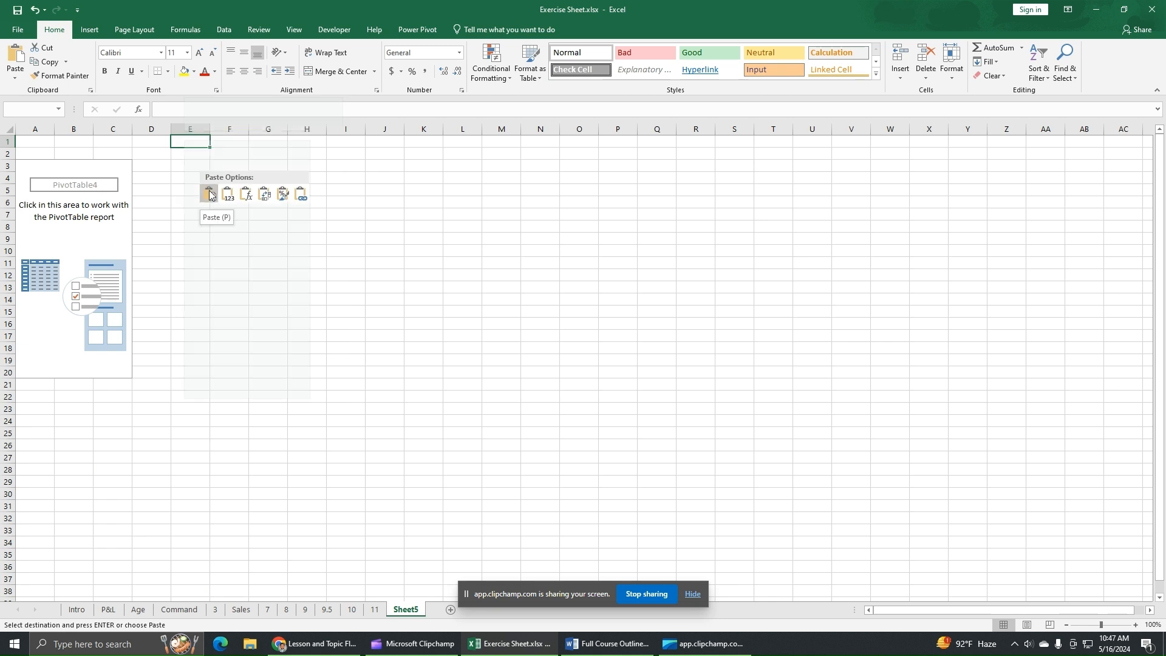
pyautogui.click(209, 193)
pyautogui.click(346, 361)
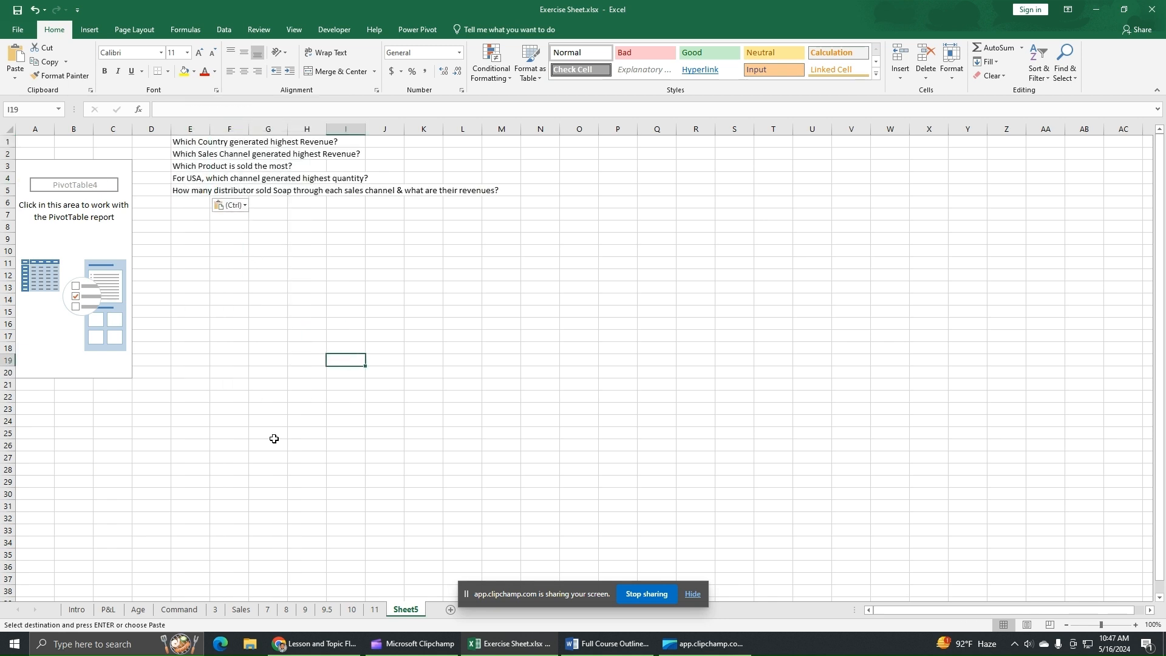
pyautogui.moveTo(194, 143); pyautogui.dragTo(199, 191)
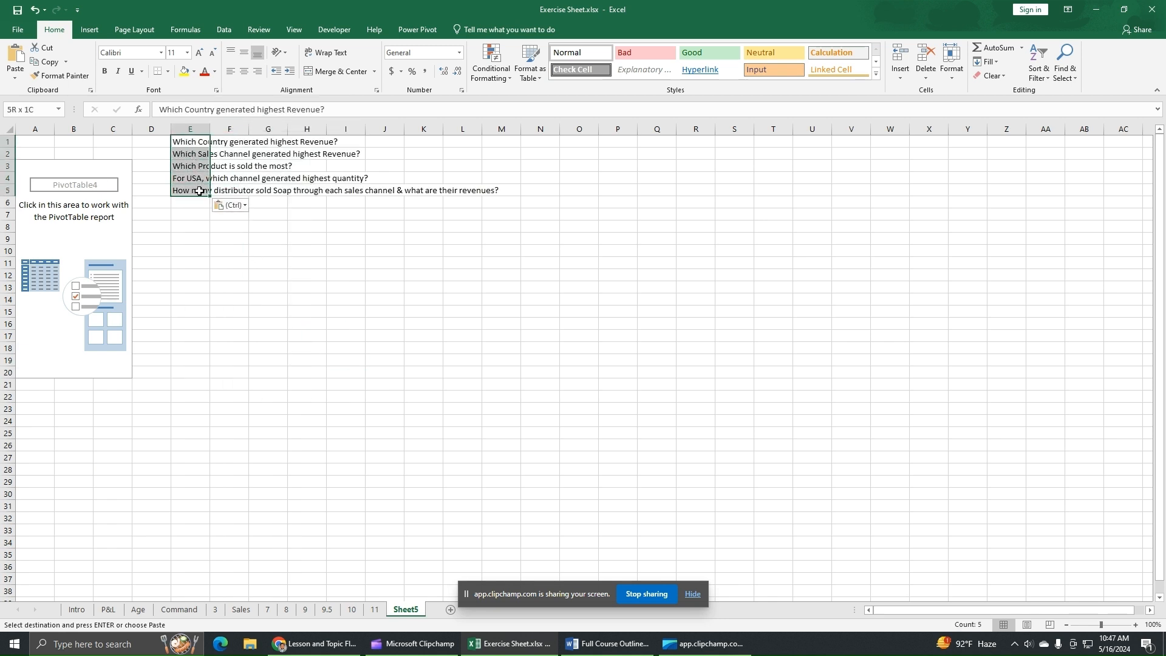
# Step: Note the fields needed for the first question on Sheet5: "country" in O1 and "Revenue" in O2
pyautogui.click(253, 263)
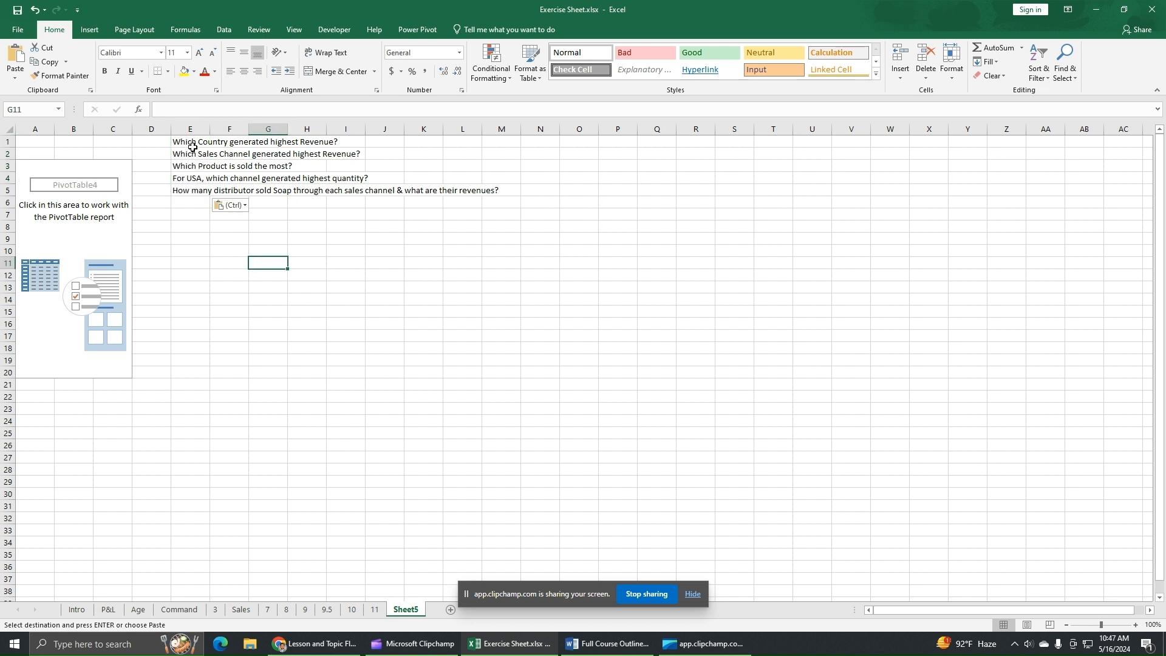
pyautogui.click(124, 237)
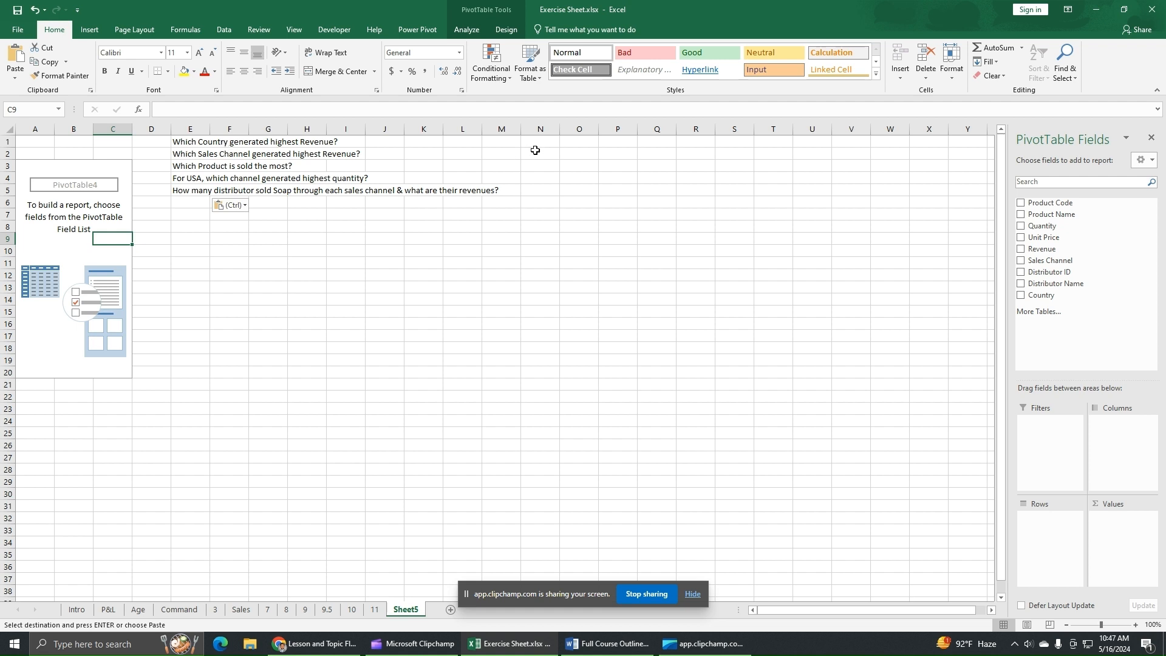
pyautogui.click(573, 144)
pyautogui.write('co')
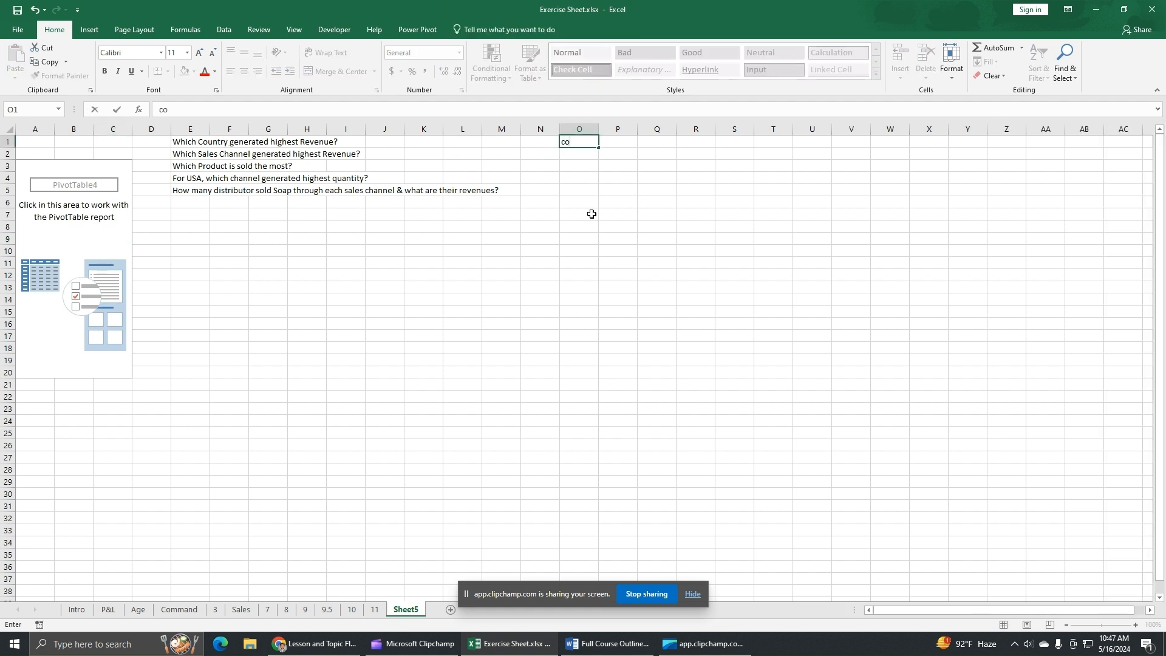
pyautogui.write('untry')
pyautogui.press('Return')
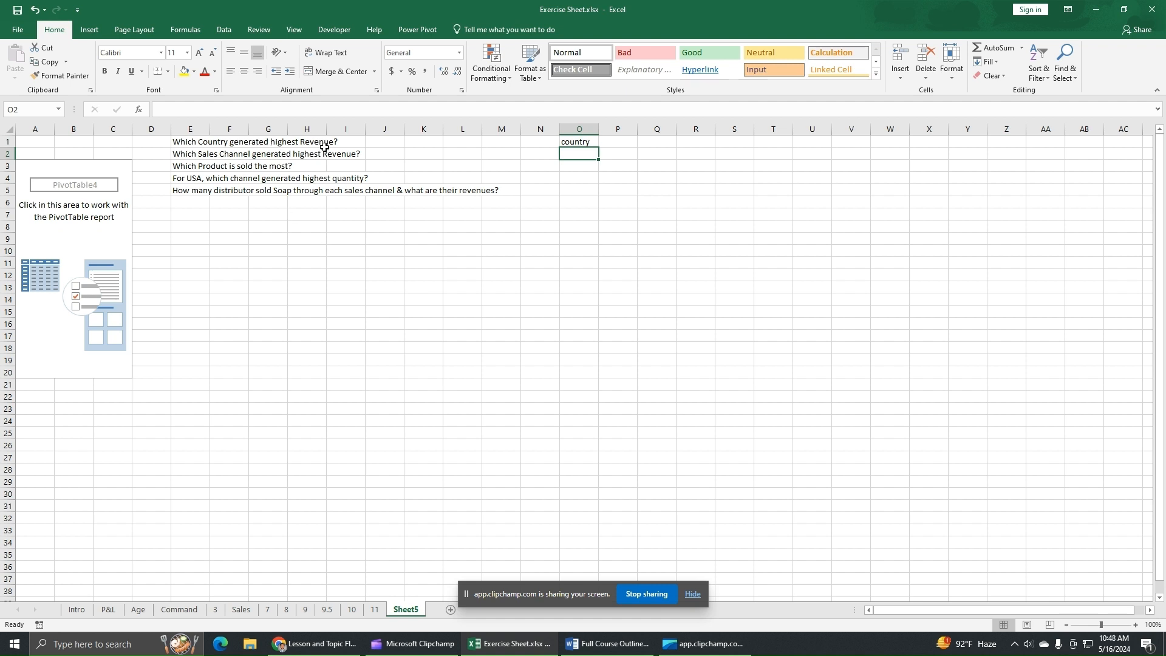
pyautogui.write('Revenue')
pyautogui.press('Return')
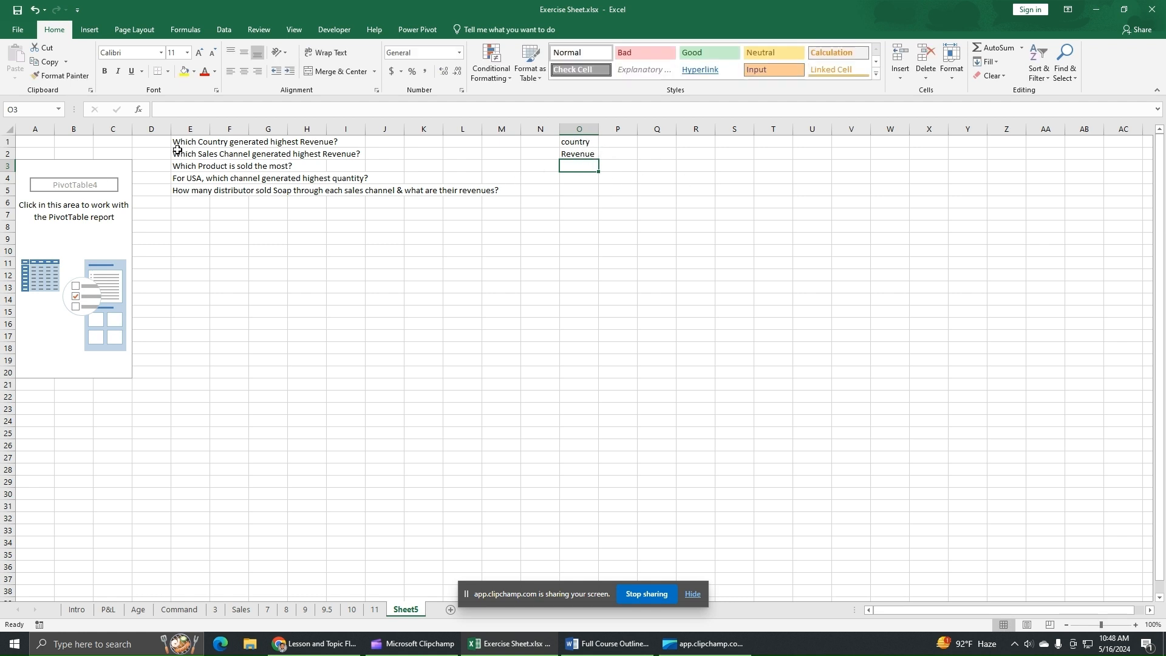
# Step: Build the PivotTable with Country in Rows and Revenue in Values
pyautogui.click(126, 224)
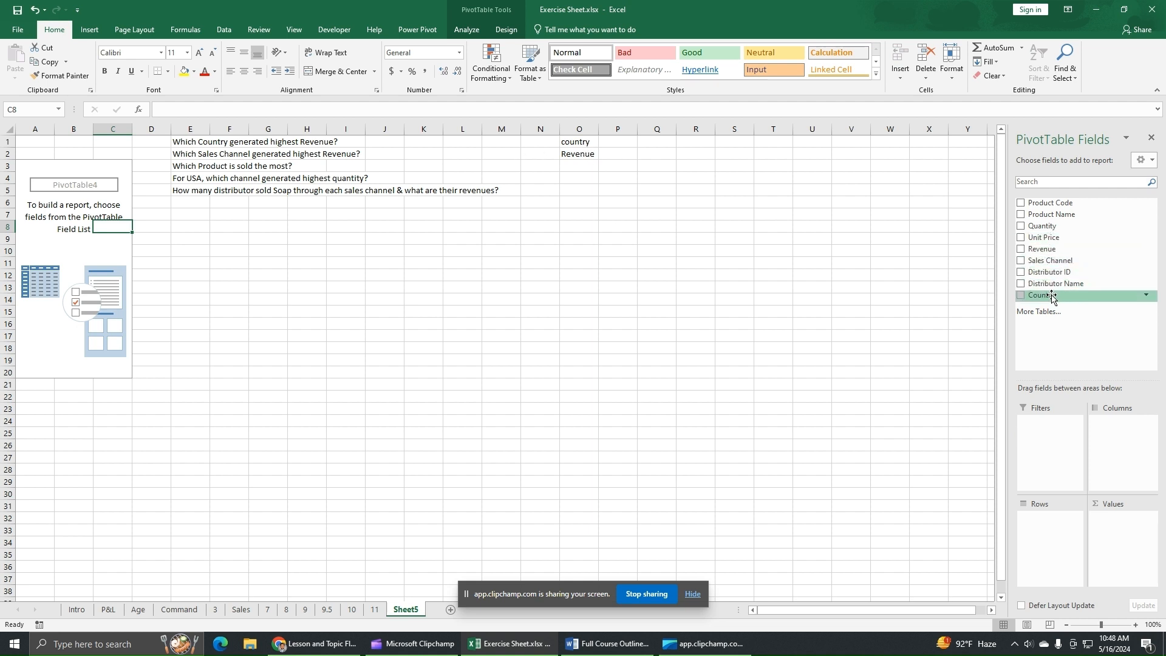
pyautogui.click(1021, 295)
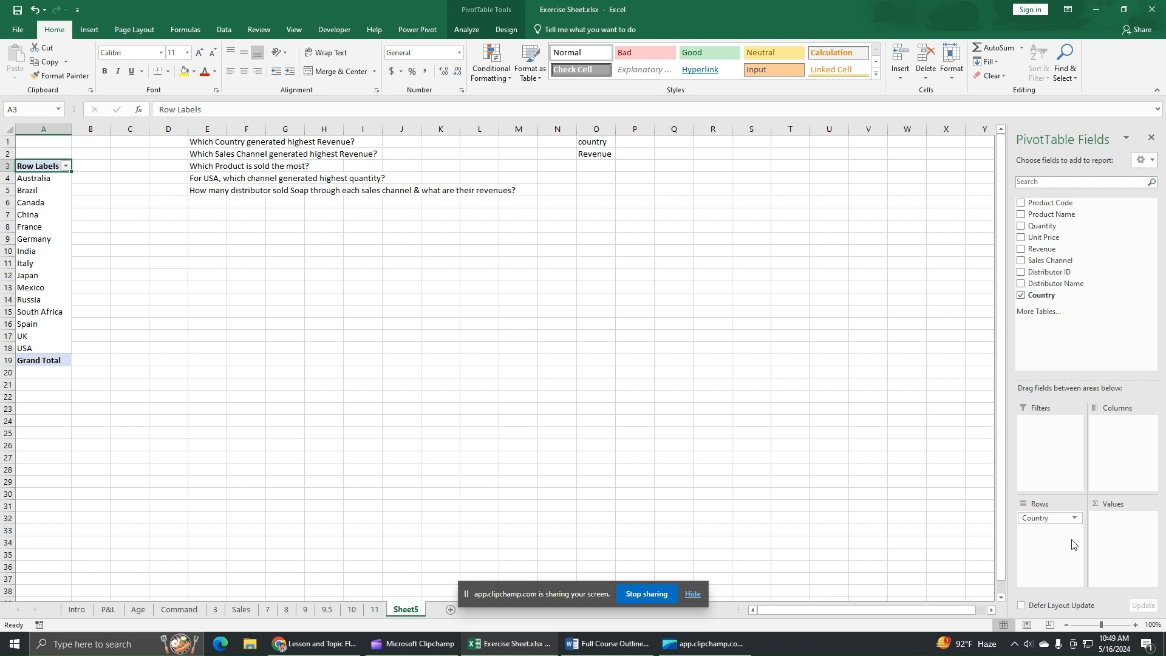
pyautogui.click(1051, 296)
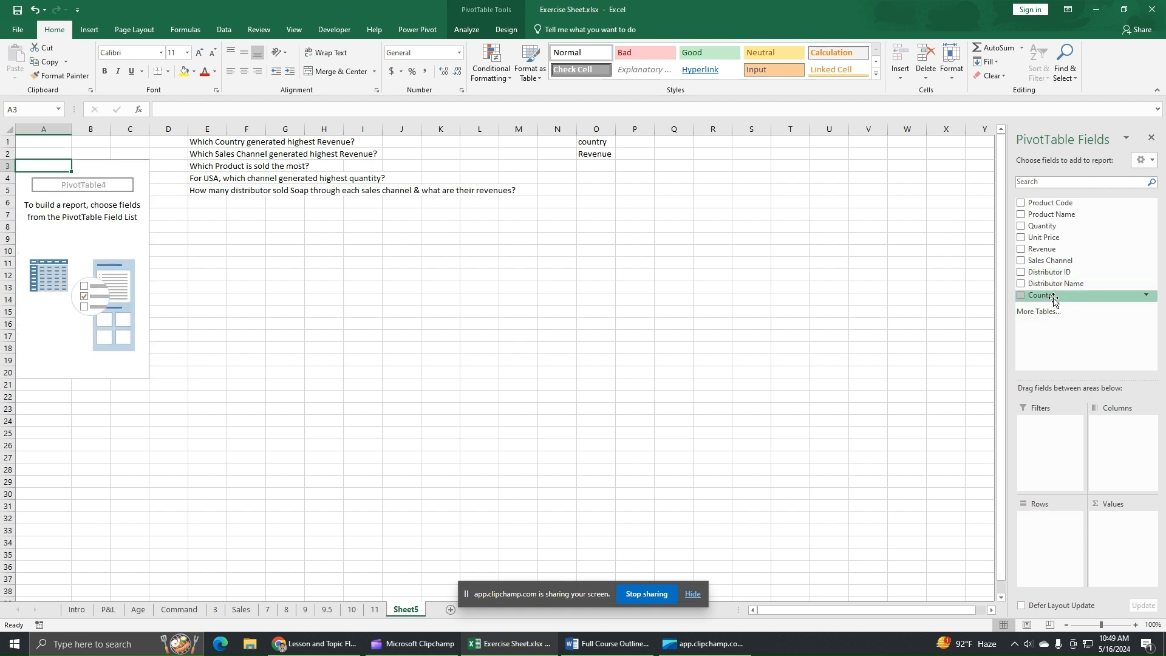
pyautogui.moveTo(1054, 301); pyautogui.dragTo(1051, 522)
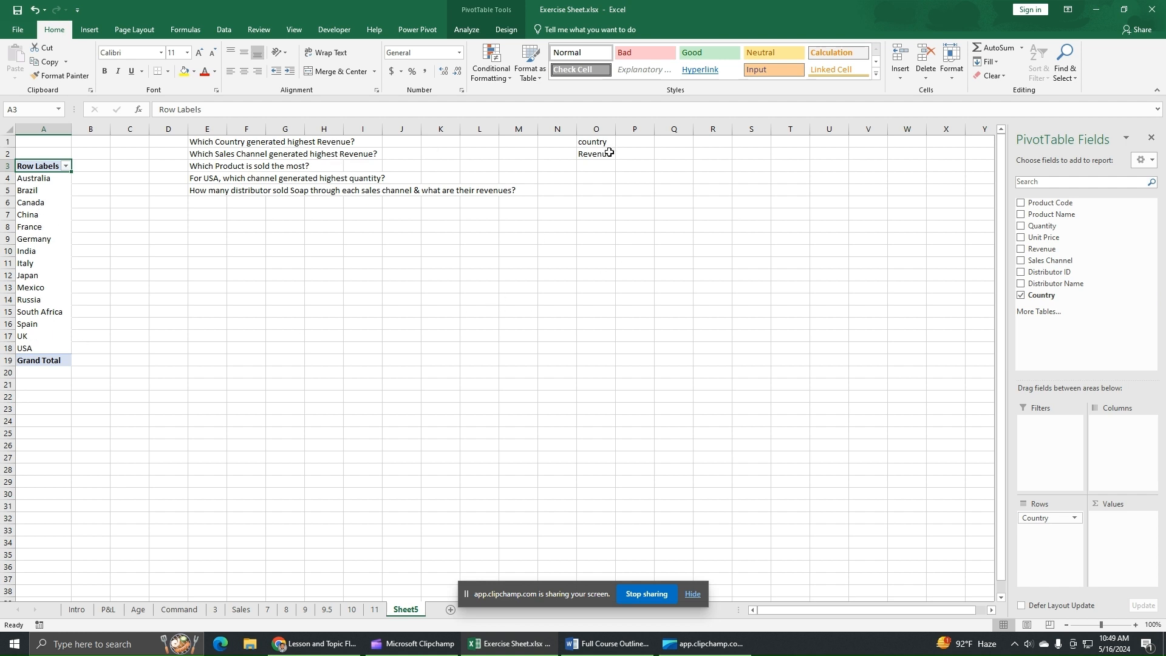
pyautogui.click(1021, 250)
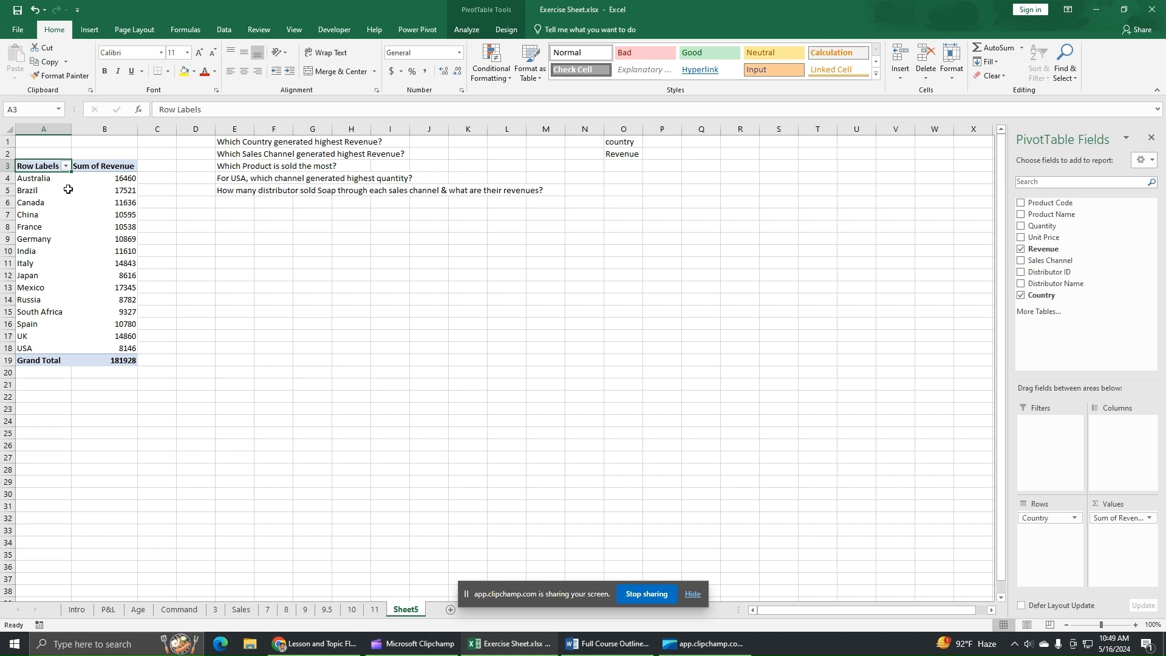
# Step: Sort the PivotTable's countries in descending order by Sum of Revenue
pyautogui.moveTo(135, 292)
pyautogui.click(65, 166)
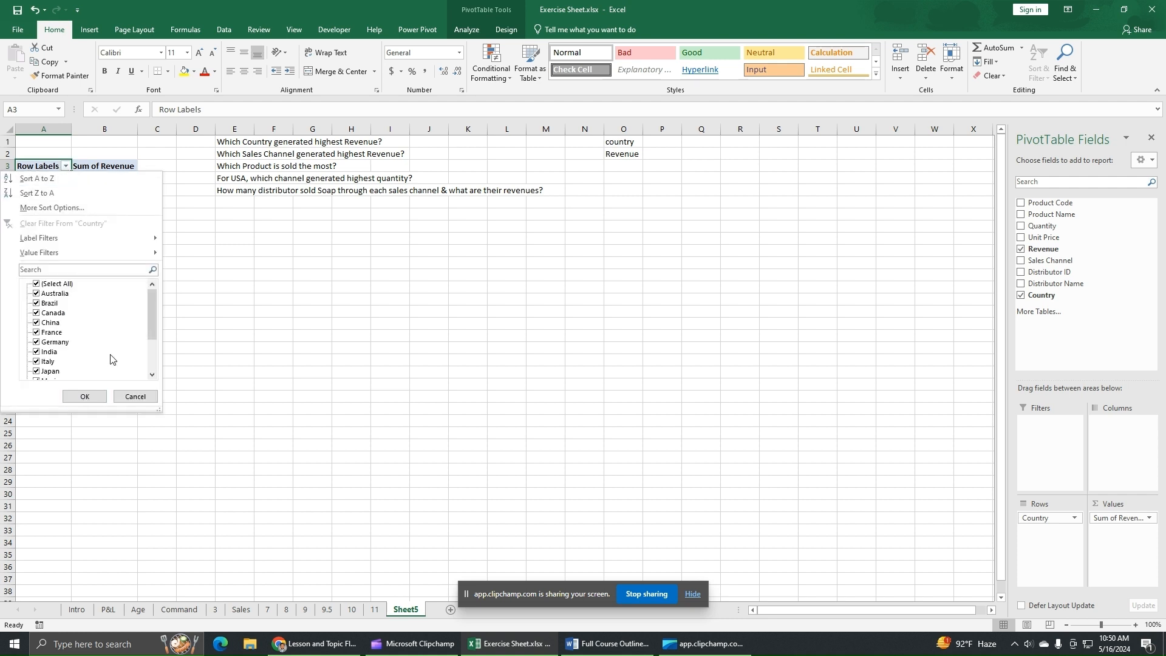
pyautogui.click(42, 209)
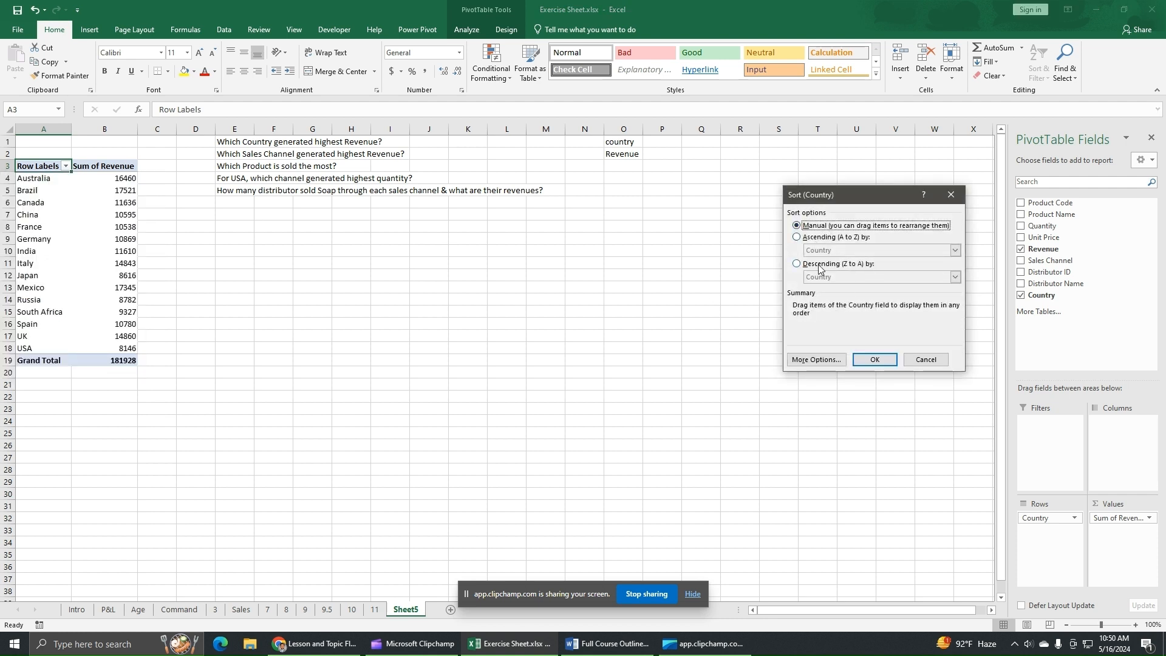
pyautogui.click(799, 265)
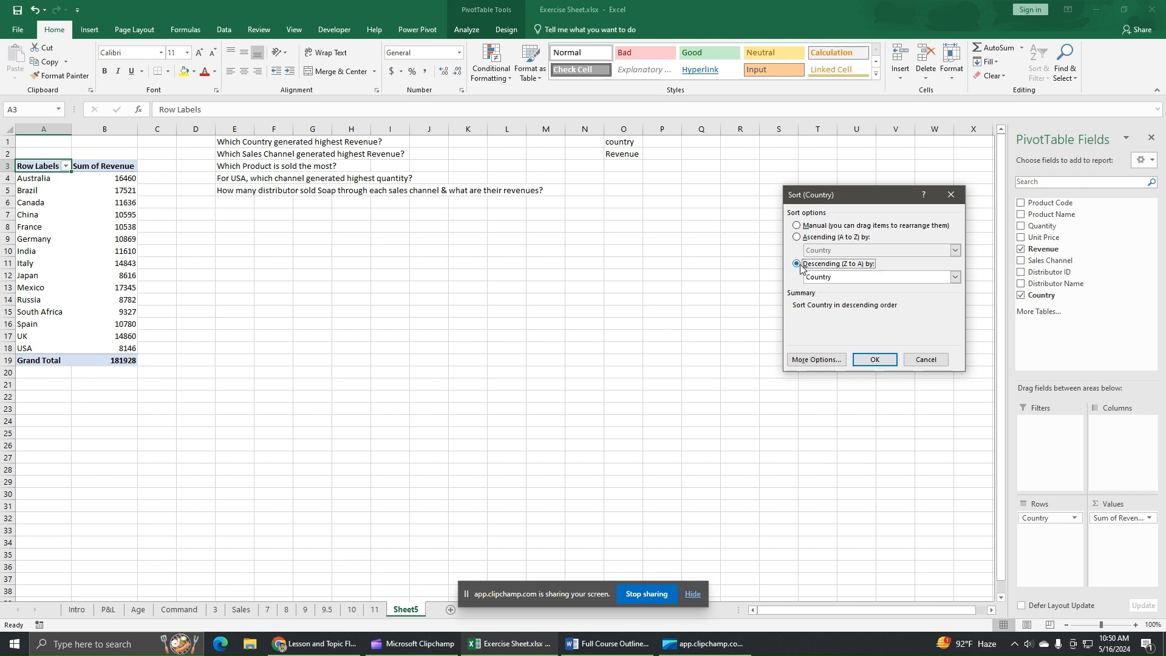
pyautogui.click(848, 278)
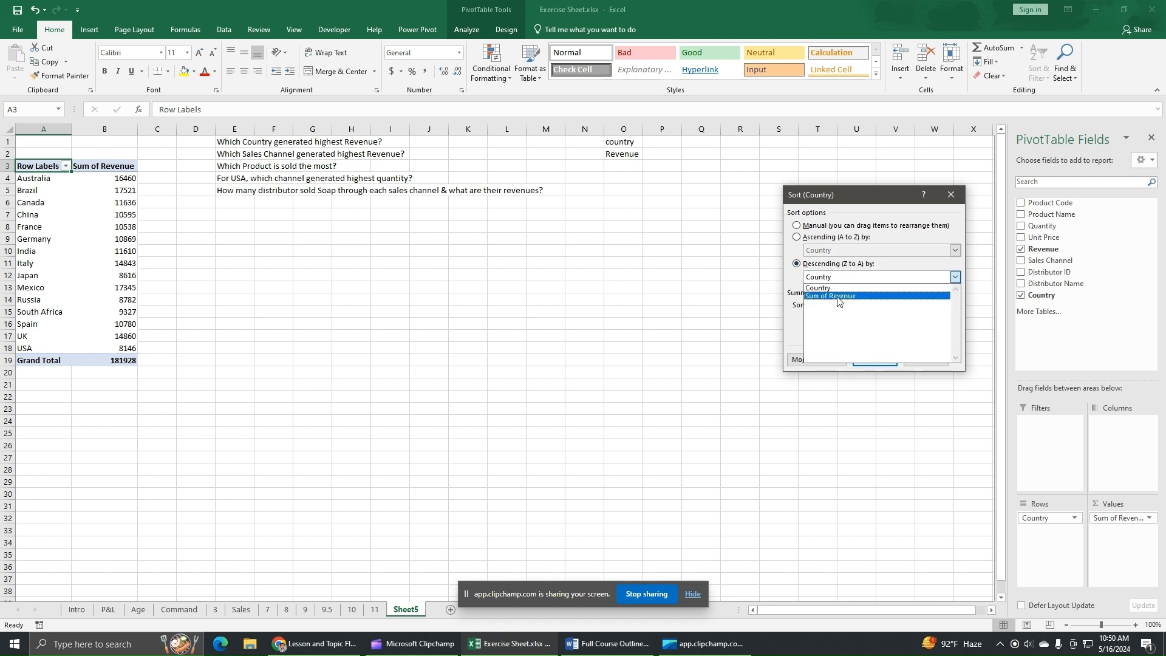
pyautogui.click(842, 297)
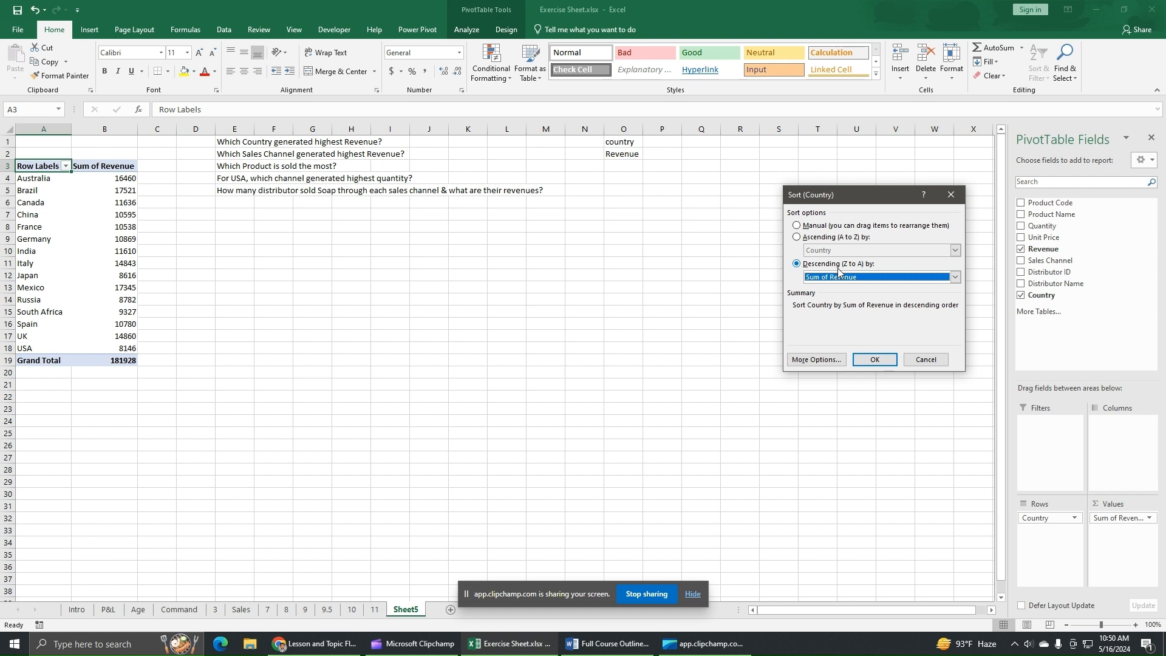
pyautogui.click(875, 360)
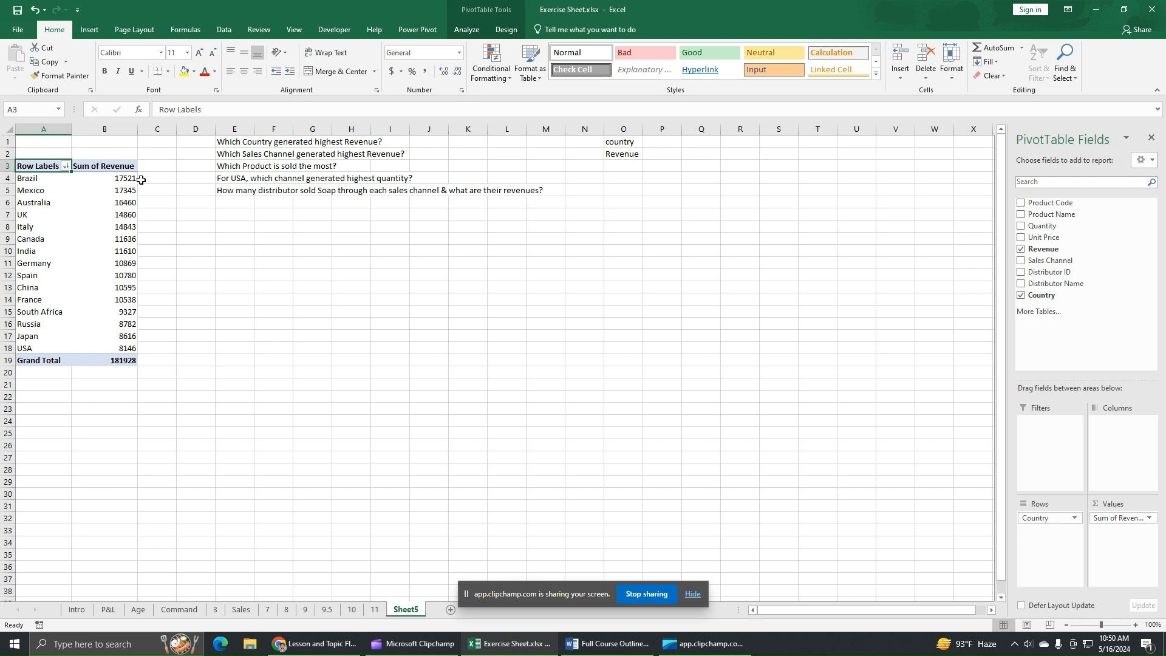
pyautogui.moveTo(129, 181)
pyautogui.moveTo(103, 310)
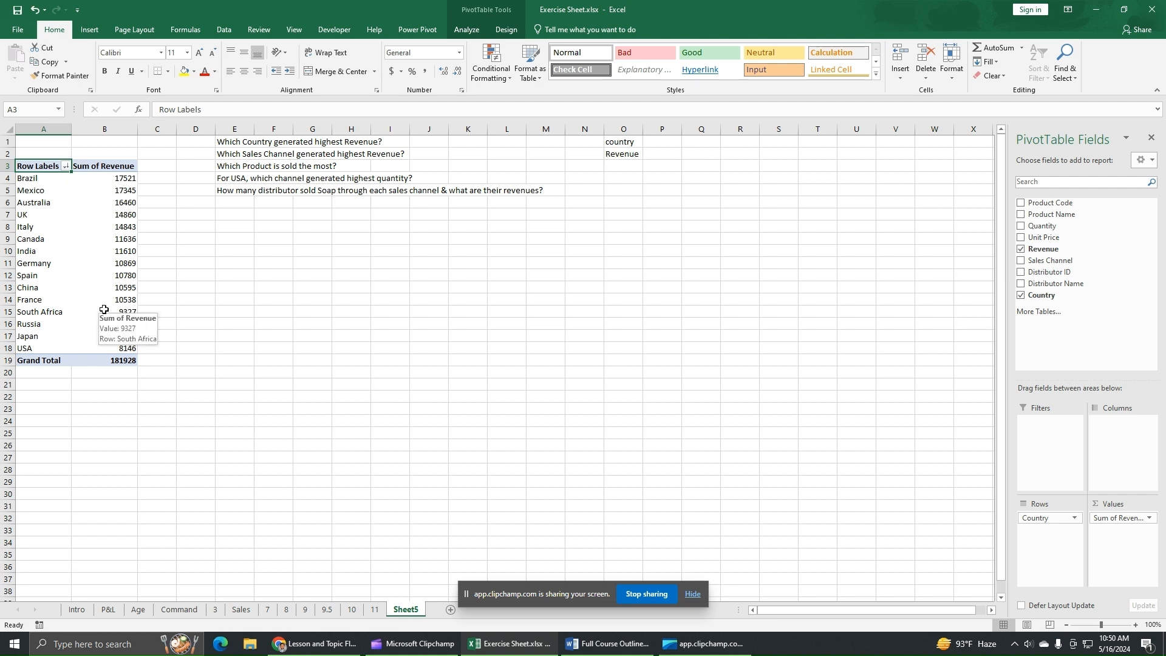
# Step: Replace the field note in O1 with "Sales channel" for the second question
pyautogui.click(230, 142)
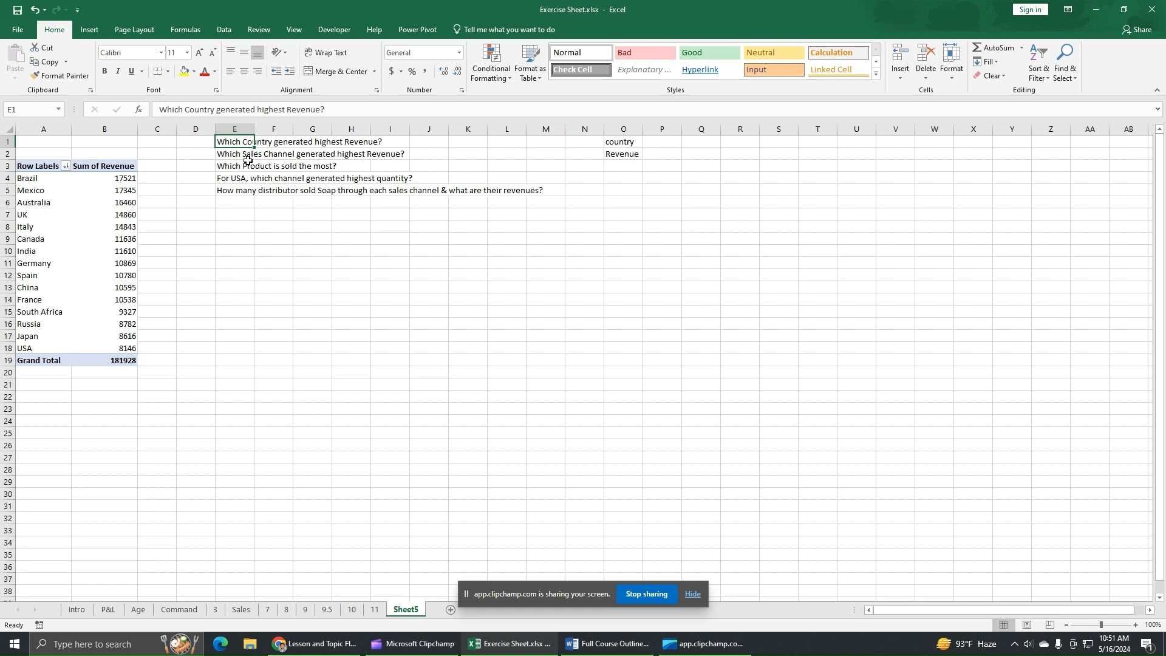
pyautogui.doubleClick(632, 144)
pyautogui.write('Sale')
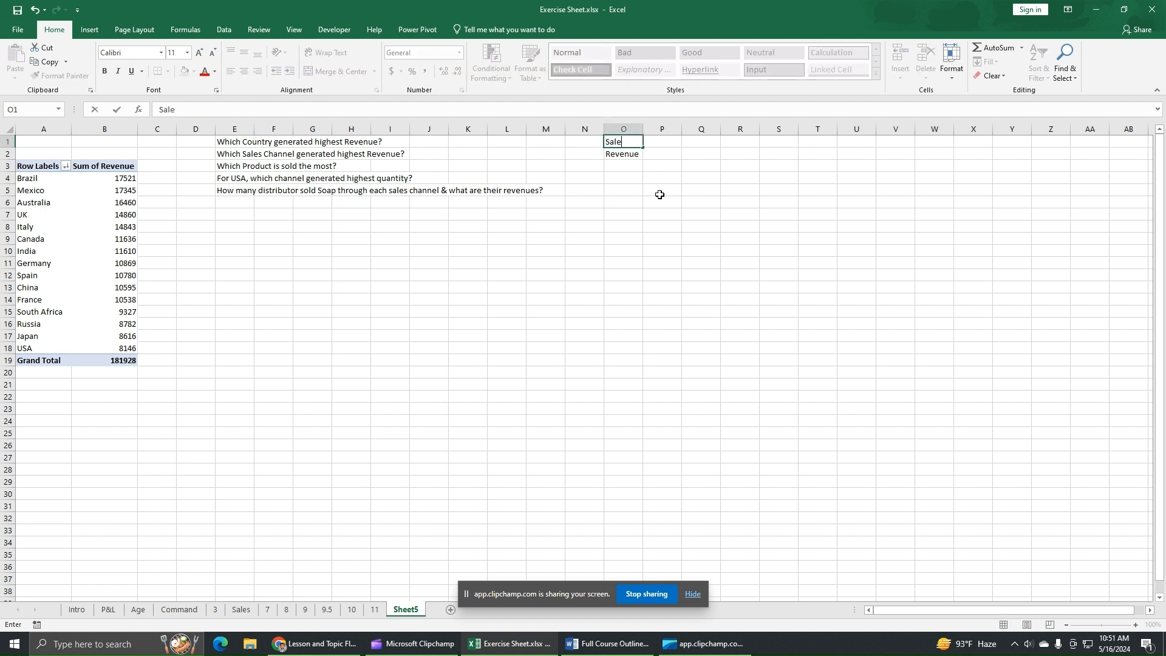
pyautogui.write('s channel')
pyautogui.hotkey('ctrl', 'Return')
pyautogui.click(670, 199)
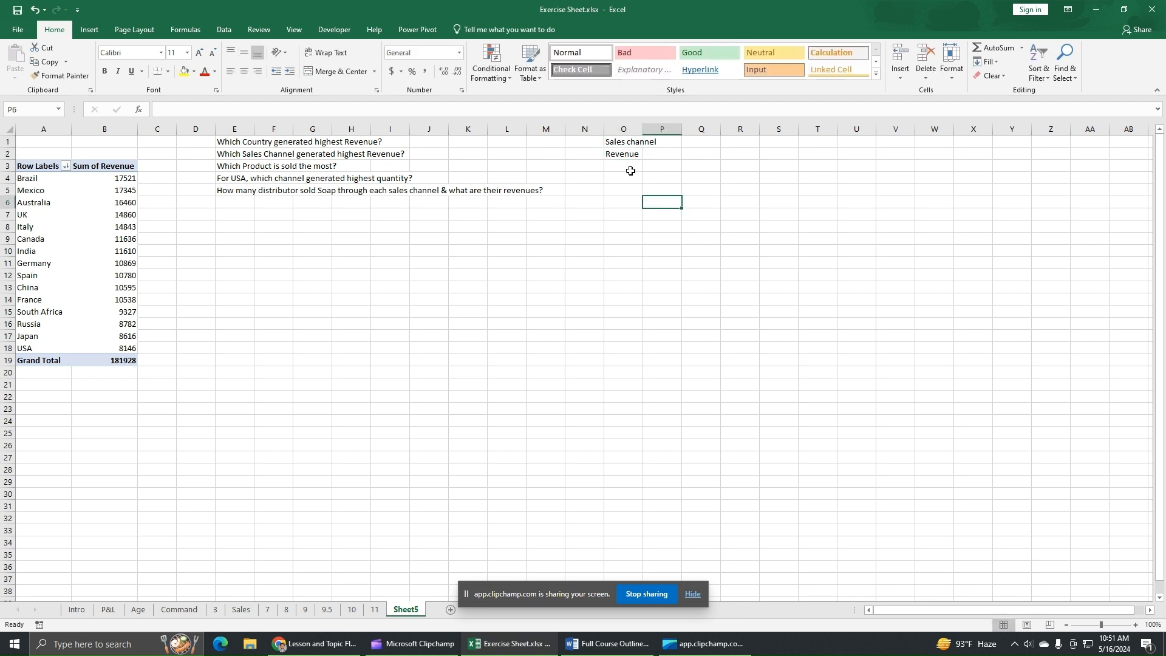
# Step: Clear Country and Revenue from the PivotTable, and rebuild it with Sales Channel in Rows and Revenue in Values
pyautogui.click(88, 314)
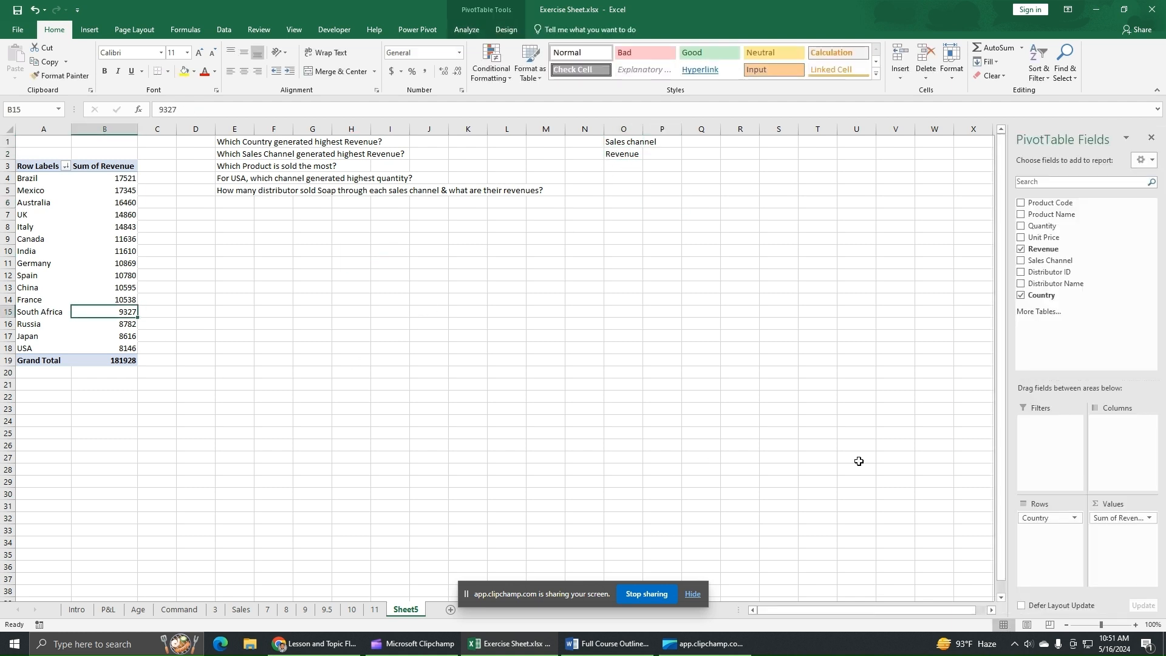
pyautogui.click(1021, 295)
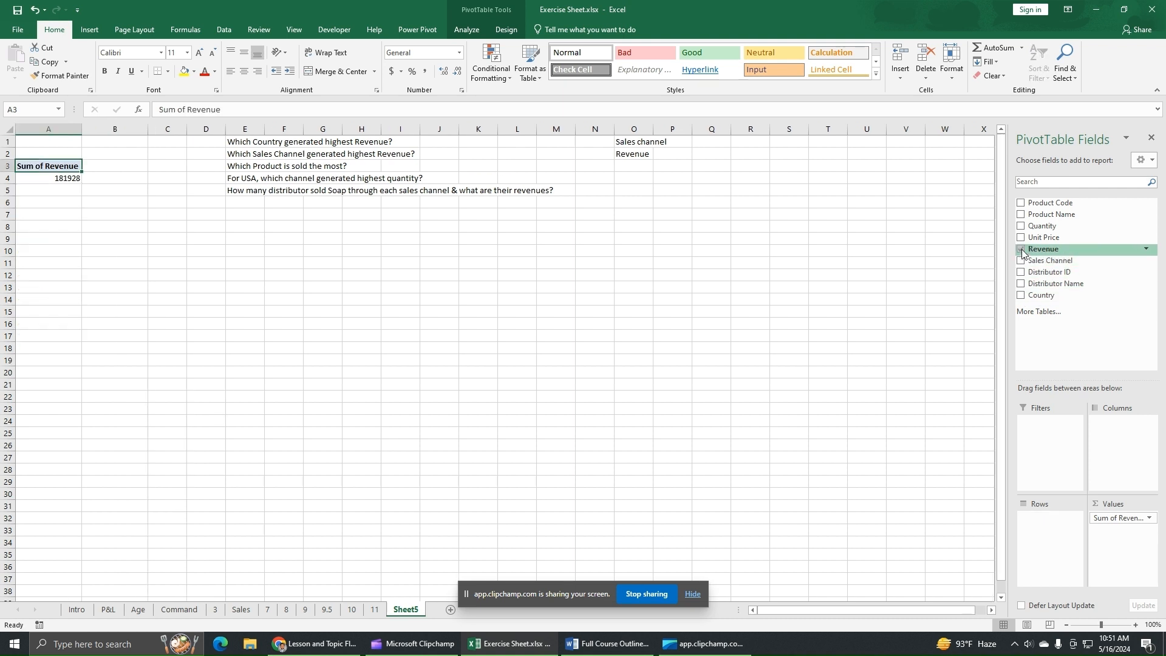
pyautogui.click(1021, 249)
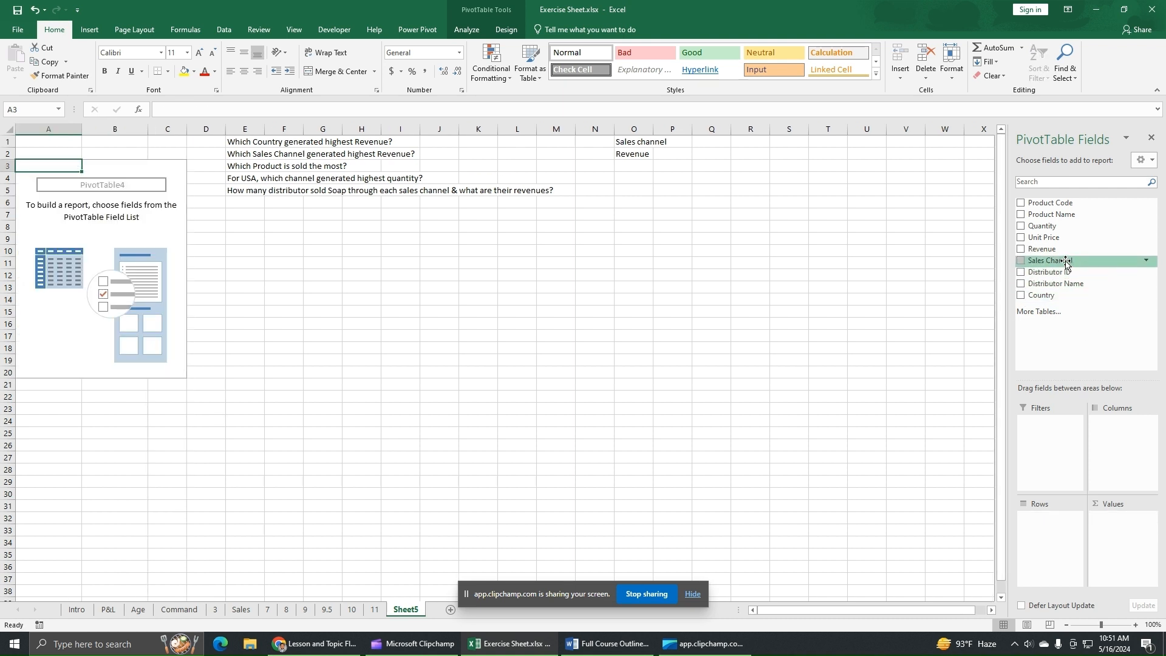
pyautogui.moveTo(1068, 261); pyautogui.dragTo(1078, 532)
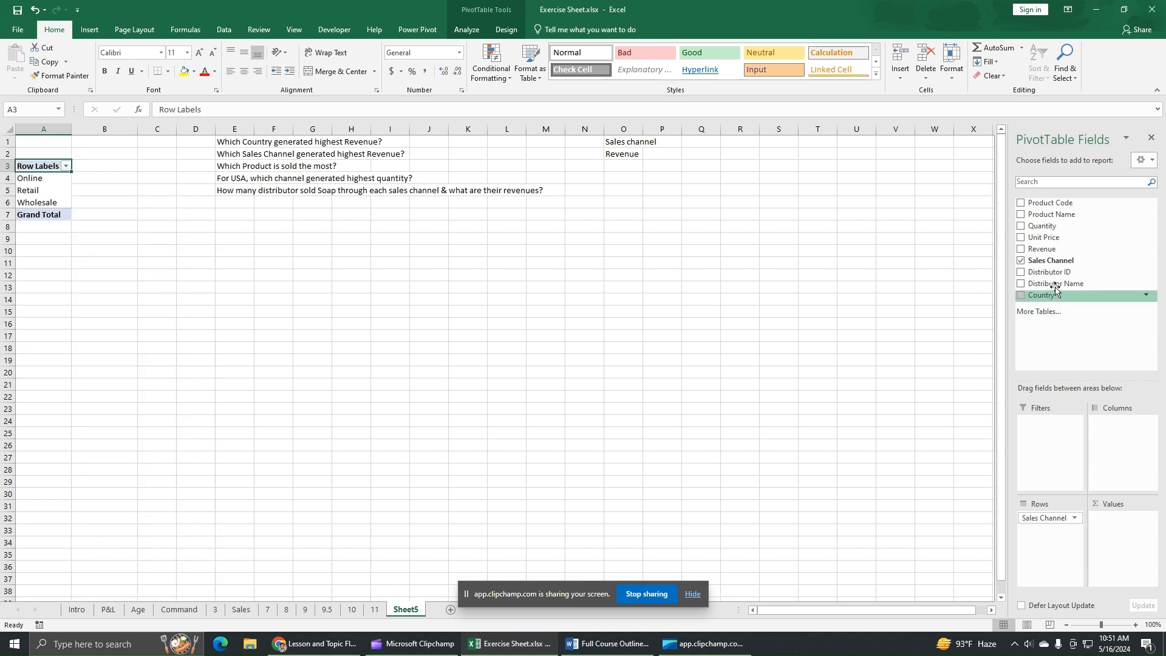
pyautogui.moveTo(1055, 248); pyautogui.dragTo(1115, 524)
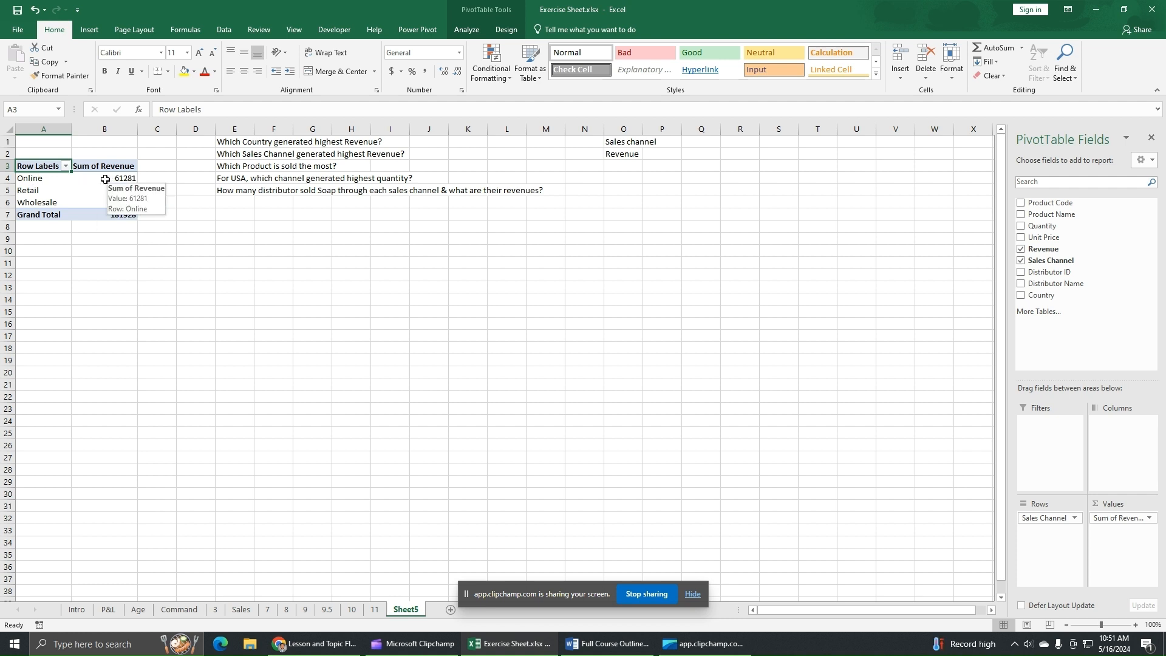
# Step: Sort the sales channels in the PivotTable in descending order by Sum of Revenue
pyautogui.click(66, 167)
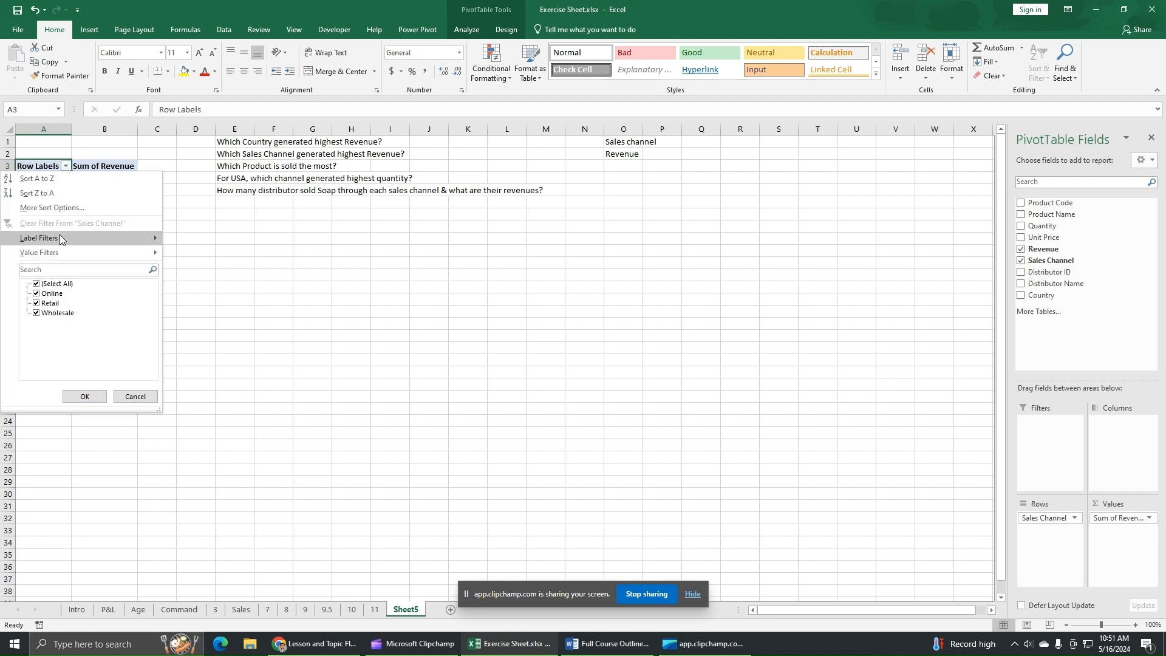
pyautogui.click(57, 210)
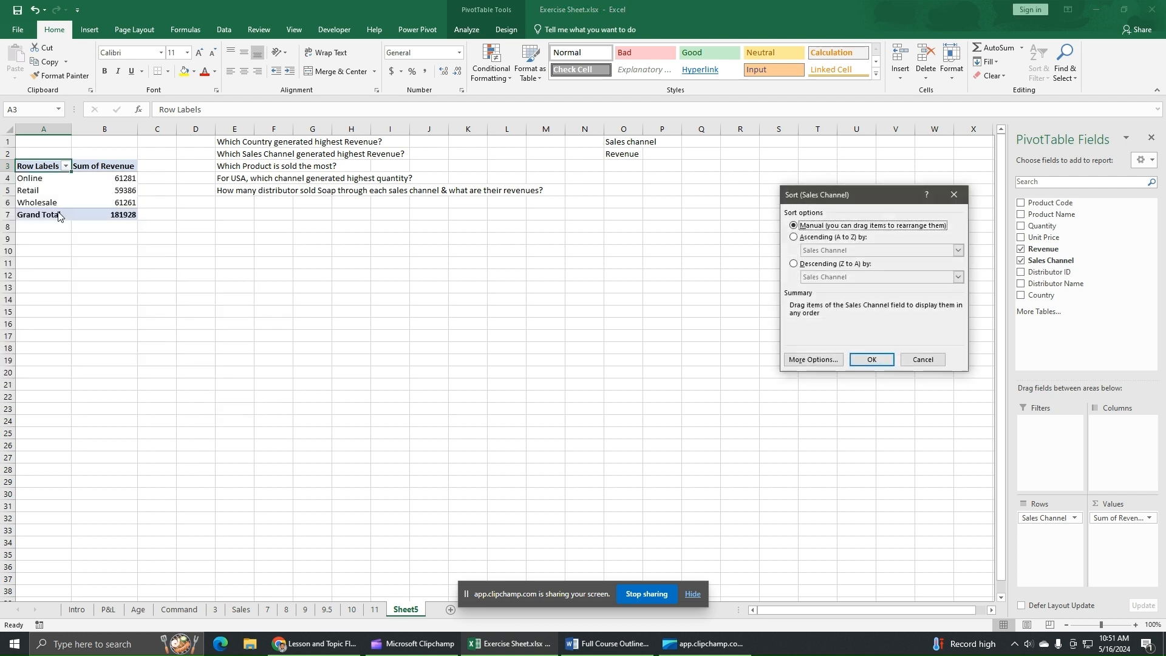
pyautogui.click(812, 265)
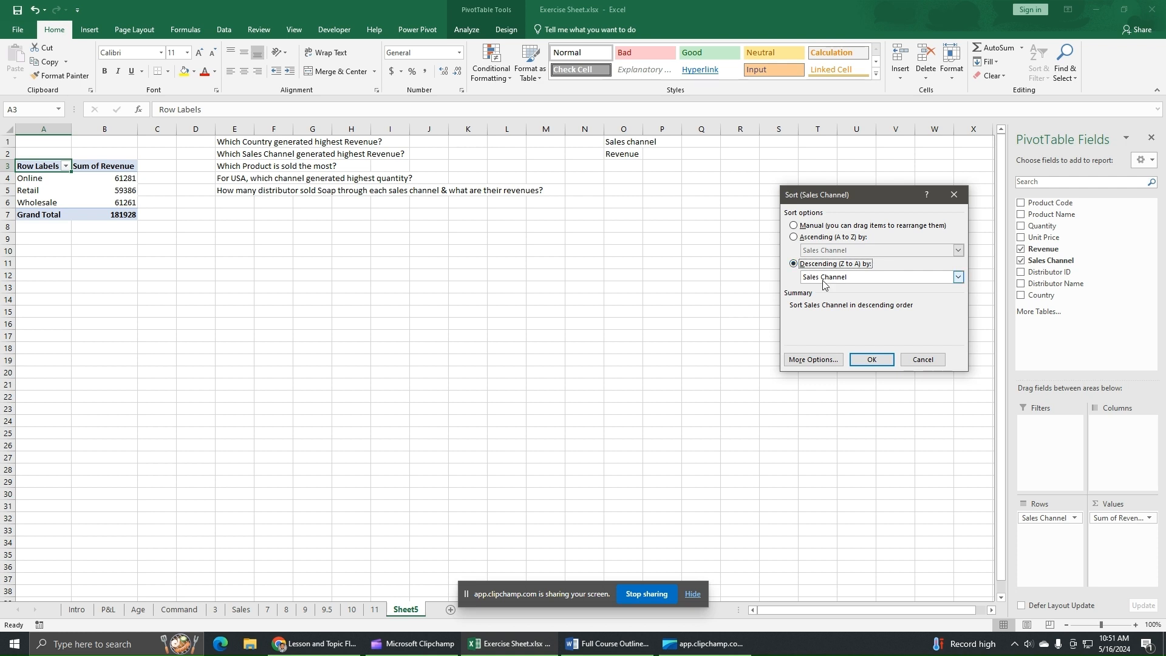
pyautogui.click(825, 279)
pyautogui.click(828, 296)
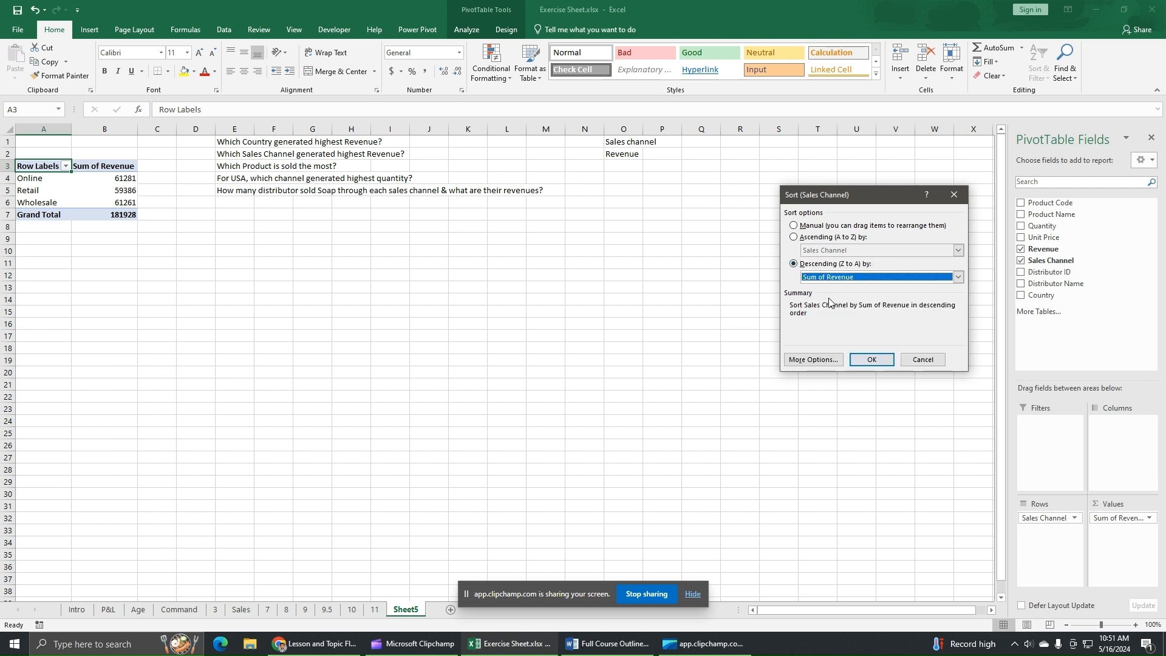
pyautogui.click(872, 360)
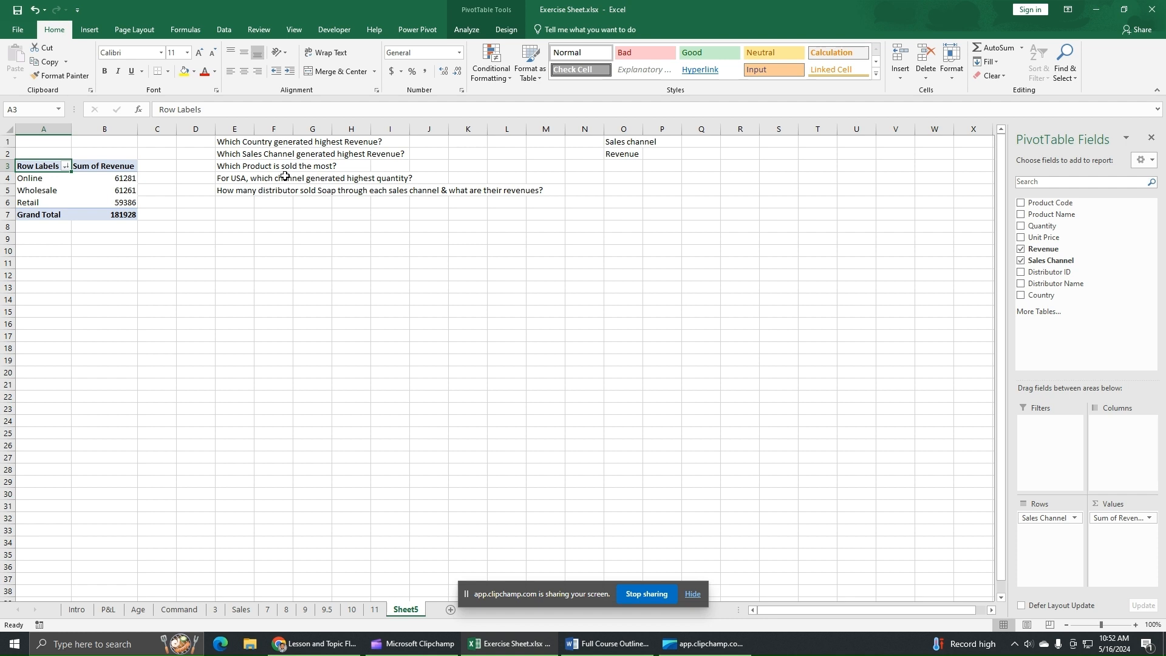
# Step: Replace the field notes for the third question with "Product name" in O1 and "Quantity" in O2
pyautogui.click(633, 144)
pyautogui.write('Pro')
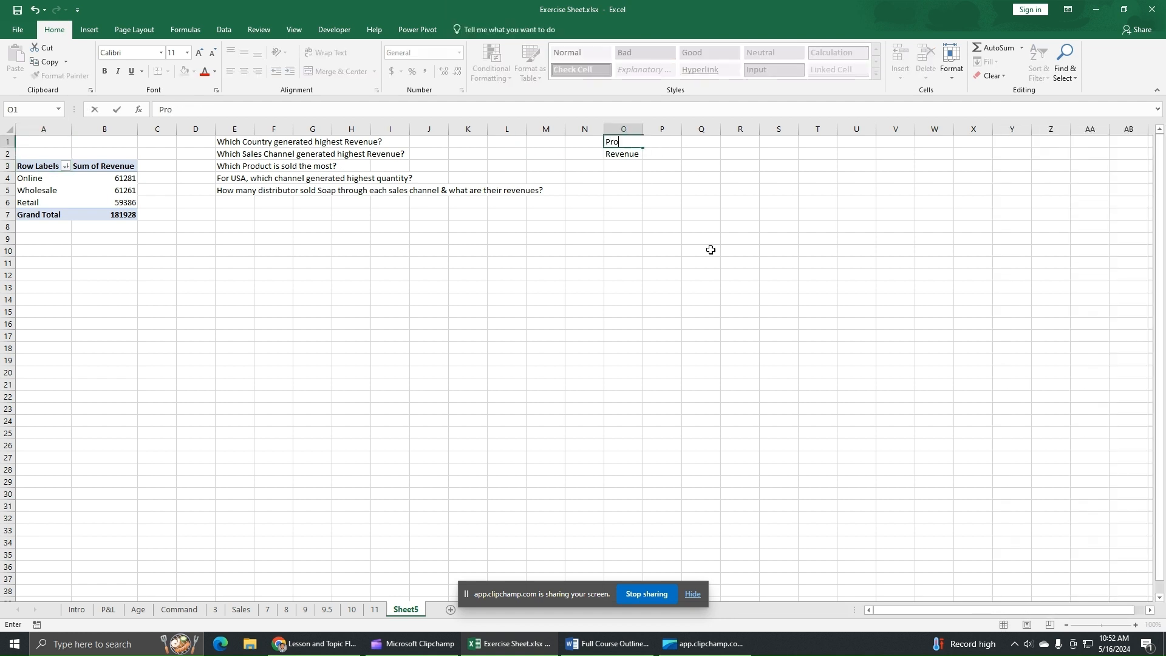
pyautogui.write('duct name')
pyautogui.press('Return')
pyautogui.write('Quan')
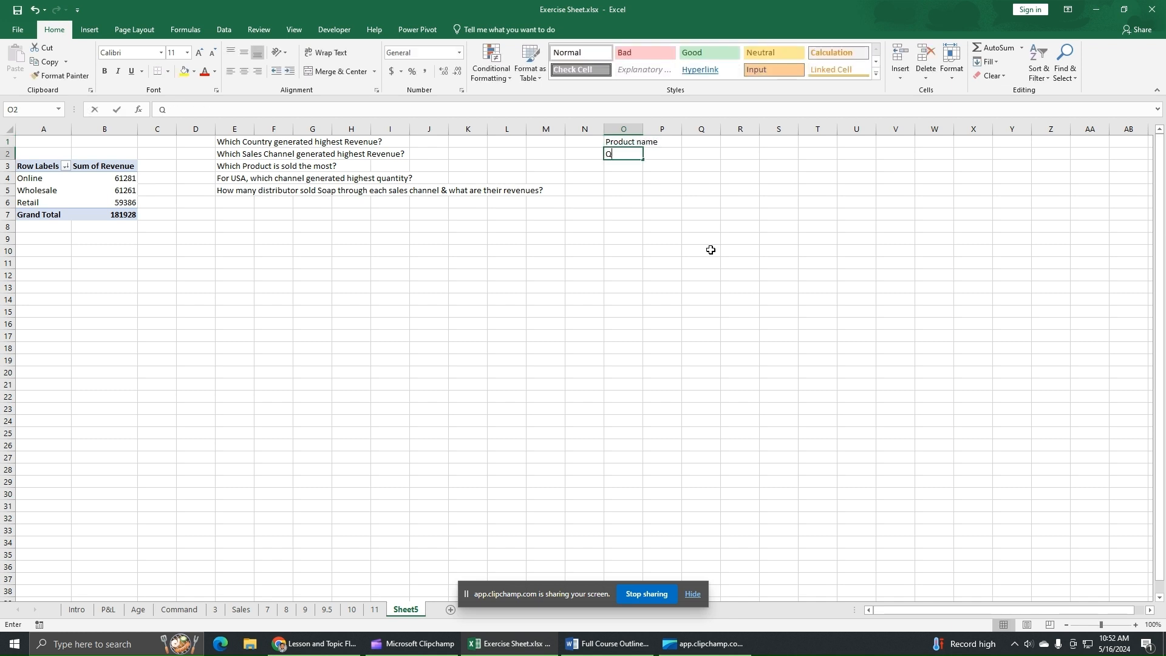
pyautogui.write('ity')
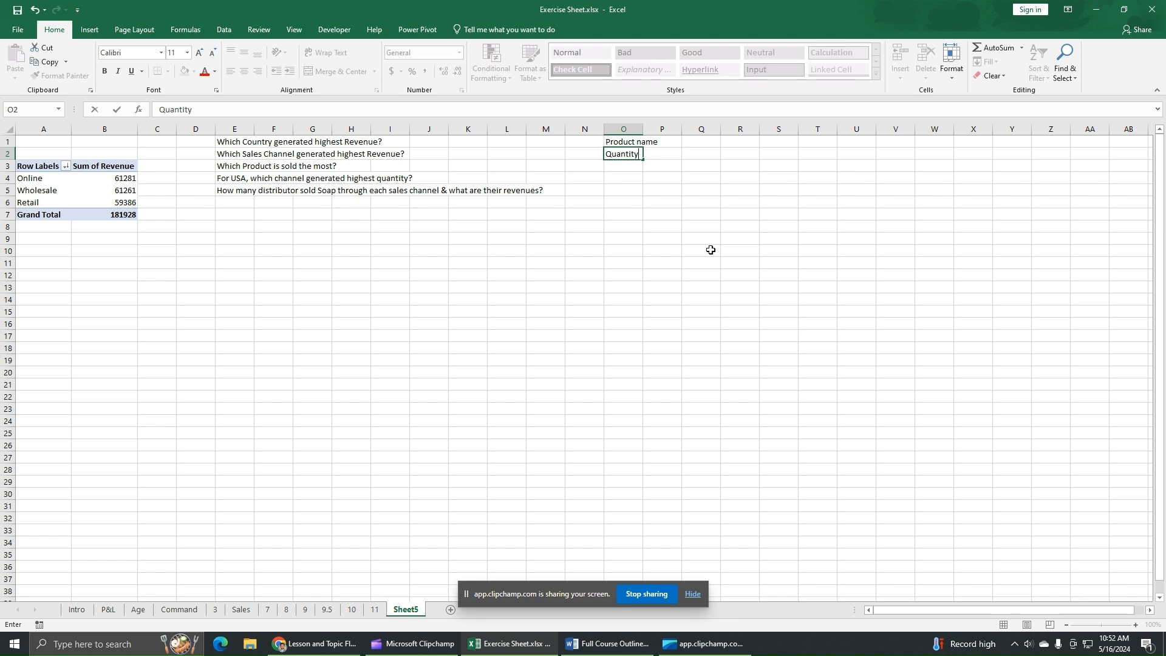
pyautogui.press('Return')
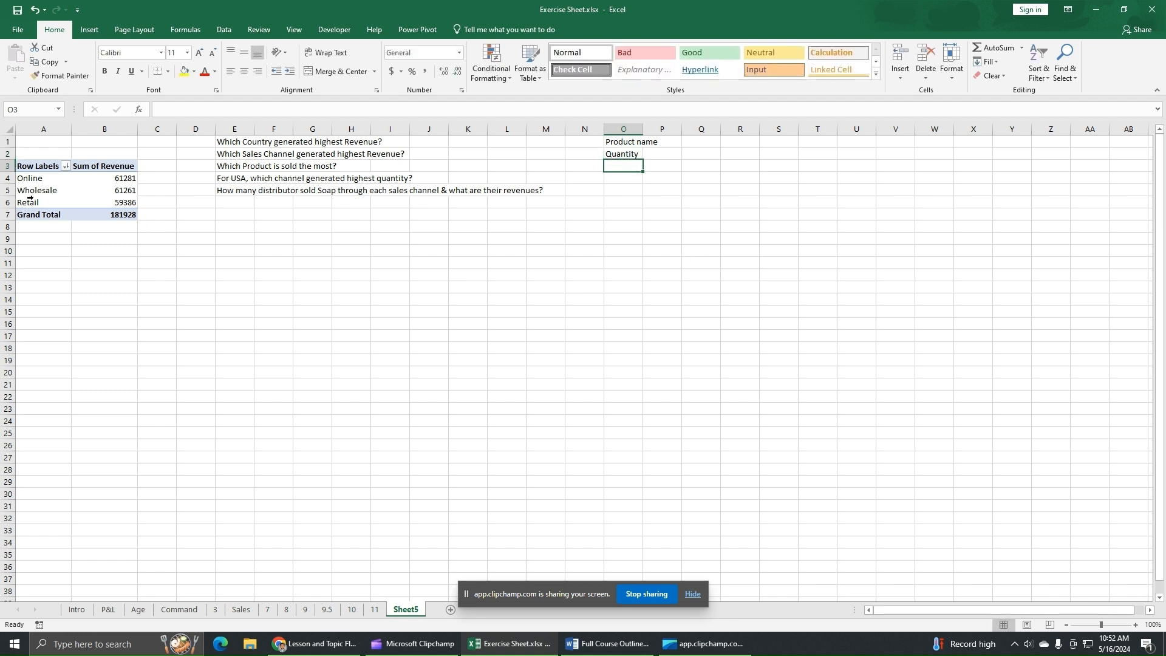
pyautogui.click(83, 195)
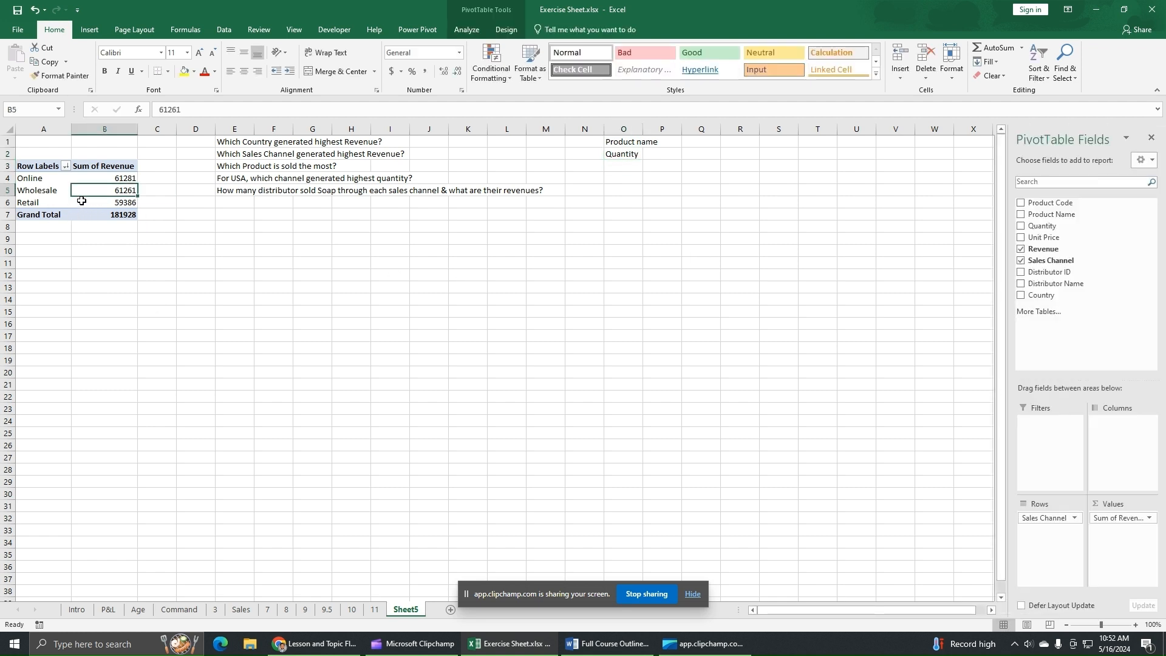
pyautogui.click(84, 205)
pyautogui.click(49, 252)
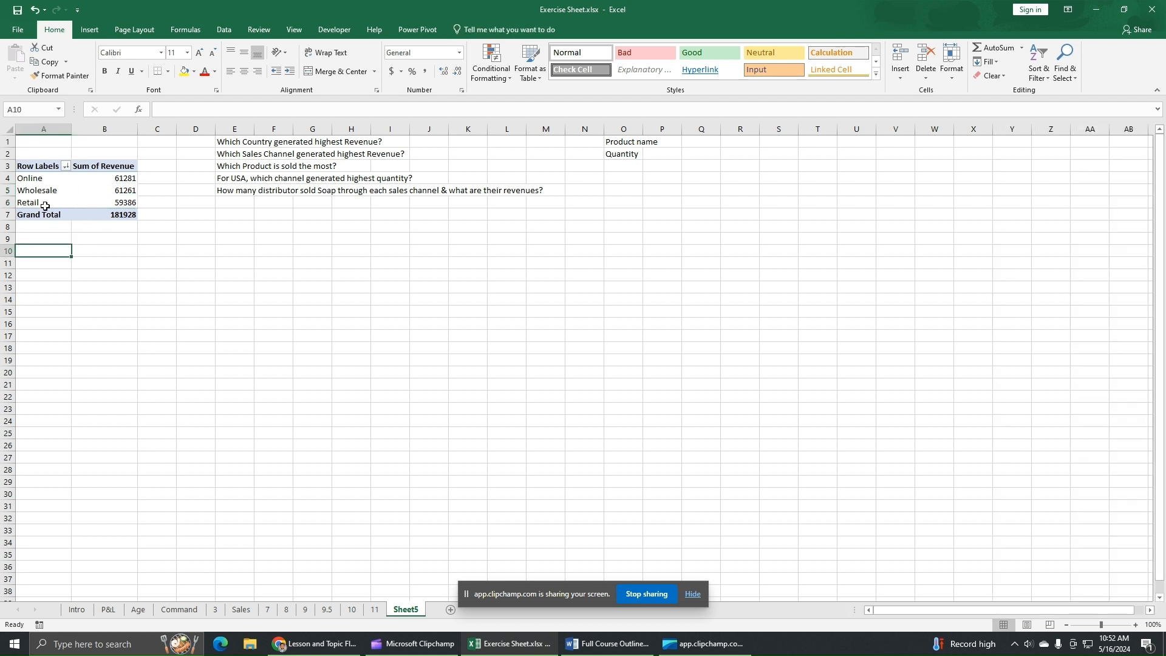
pyautogui.click(45, 205)
pyautogui.click(91, 203)
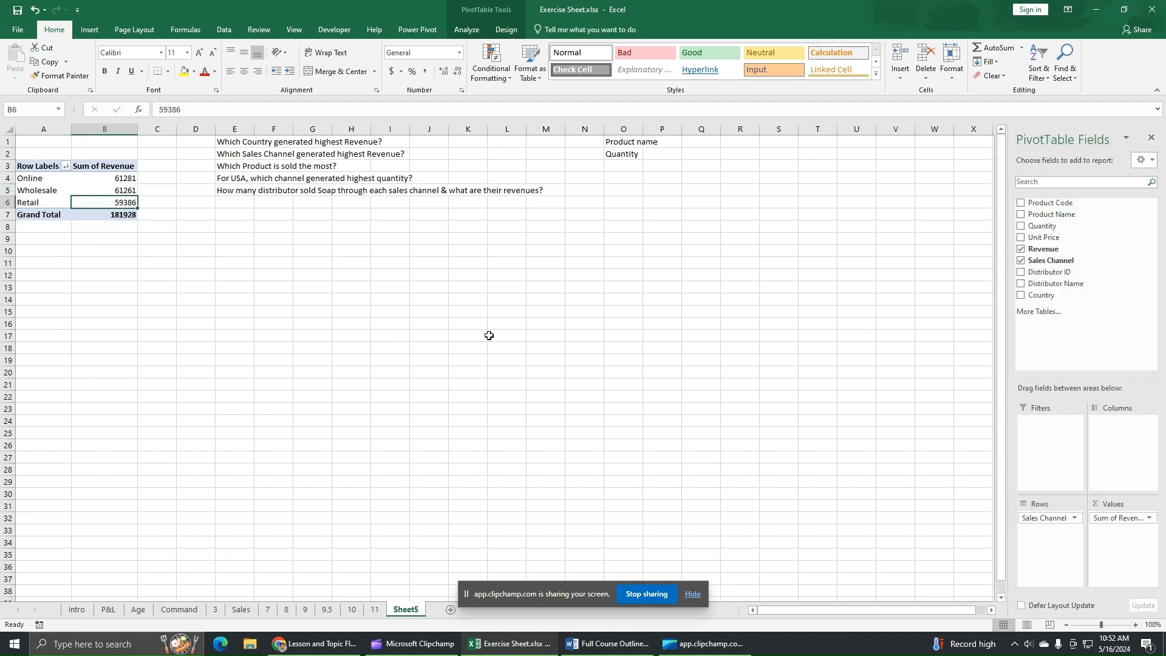
pyautogui.click(631, 414)
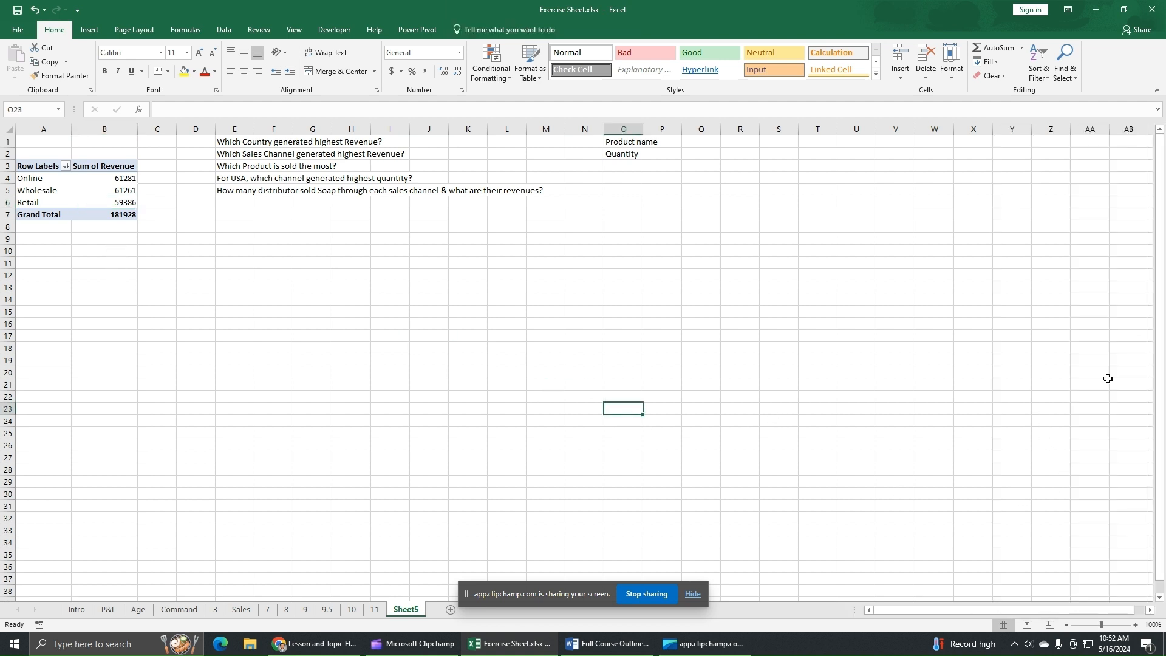
# Step: Clear Sales Channel and Revenue from the PivotTable, and rebuild it with Product Name in Rows and Quantity in Values
pyautogui.click(90, 200)
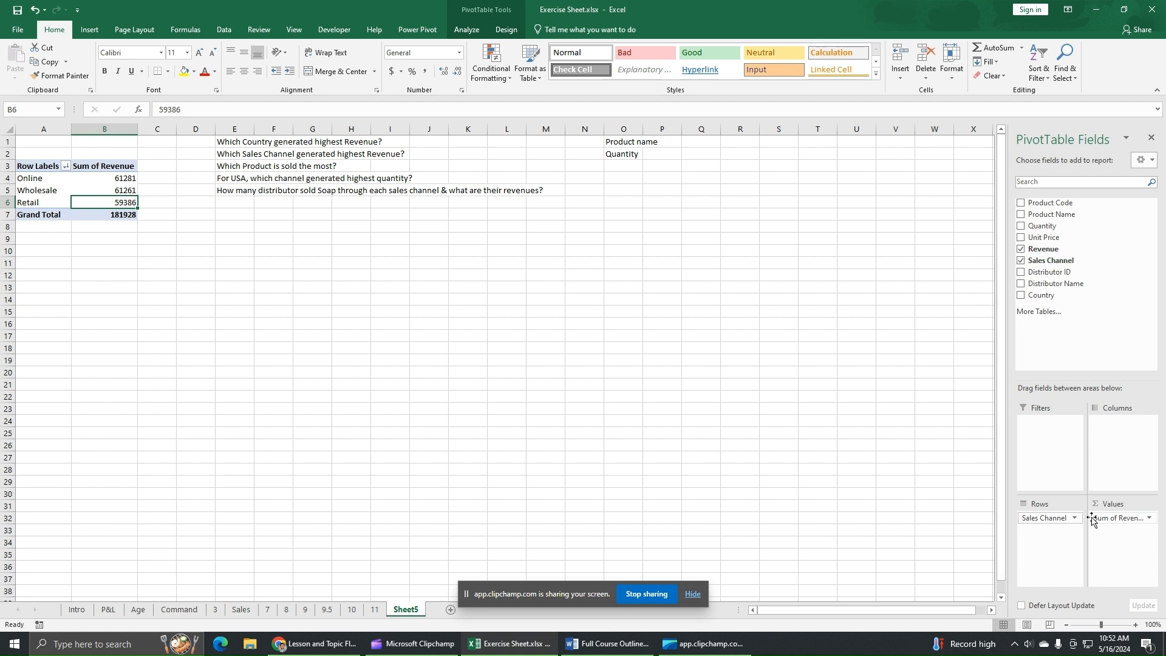
pyautogui.click(1021, 260)
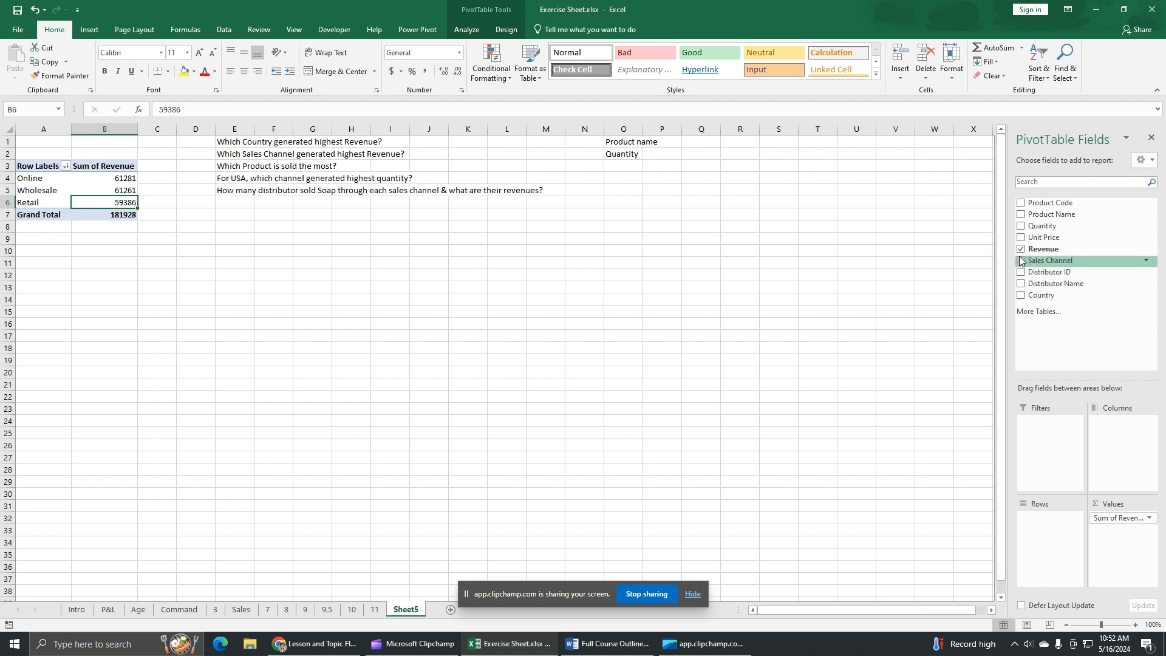
pyautogui.click(1022, 250)
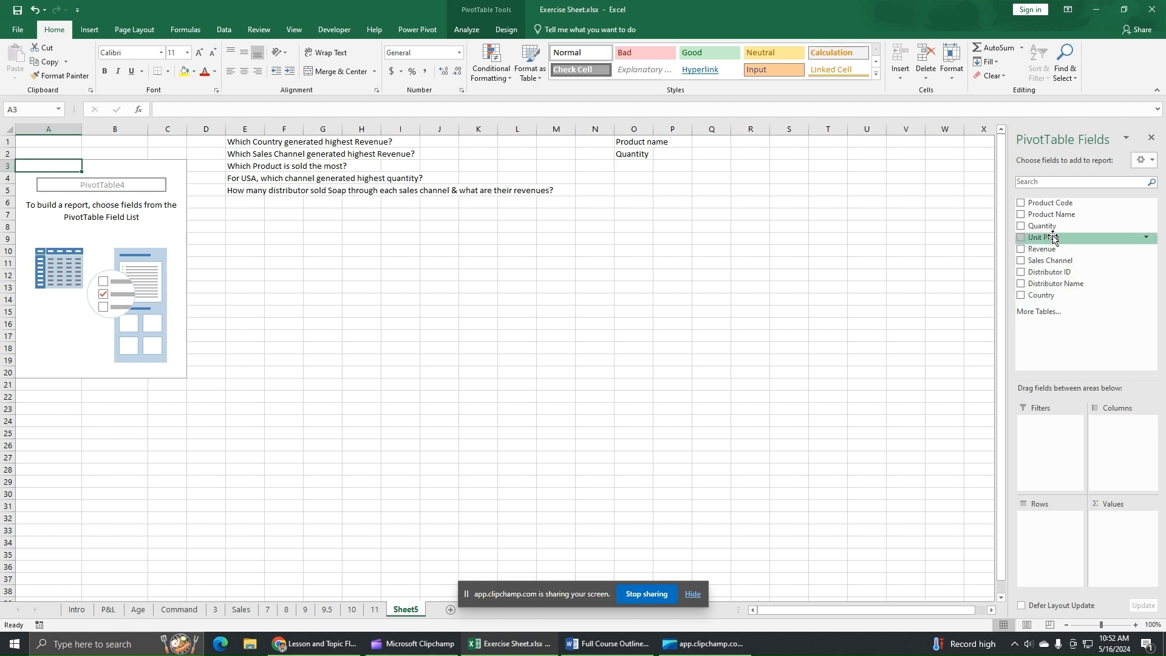
pyautogui.moveTo(1060, 216); pyautogui.dragTo(1046, 533)
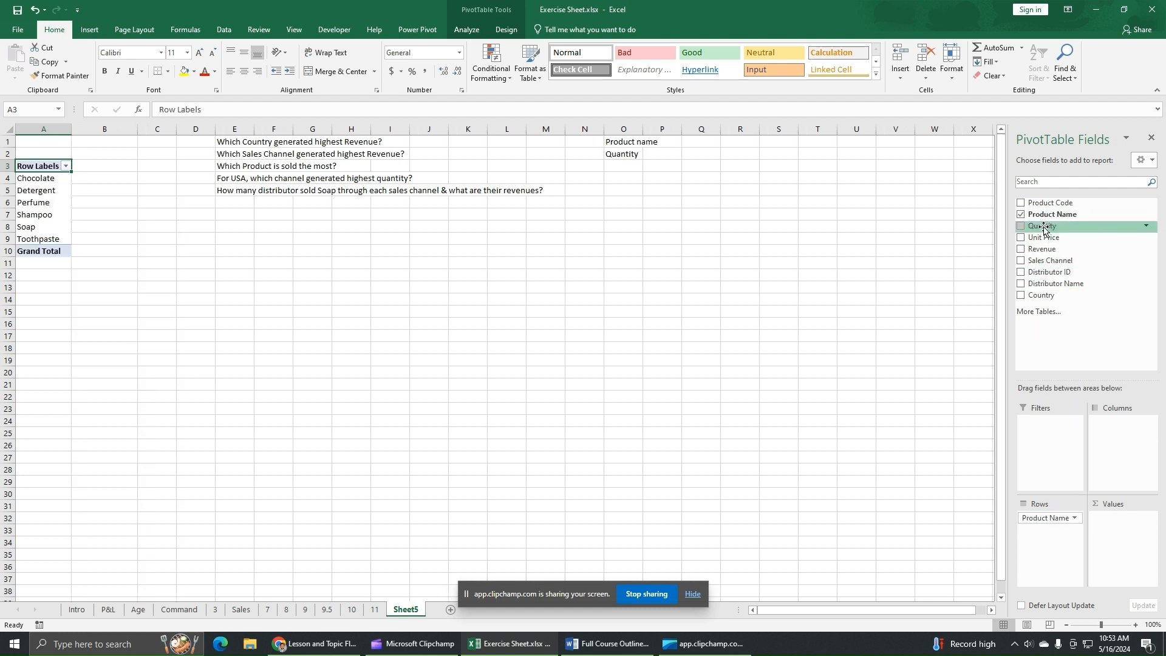
pyautogui.moveTo(1045, 228); pyautogui.dragTo(1107, 534)
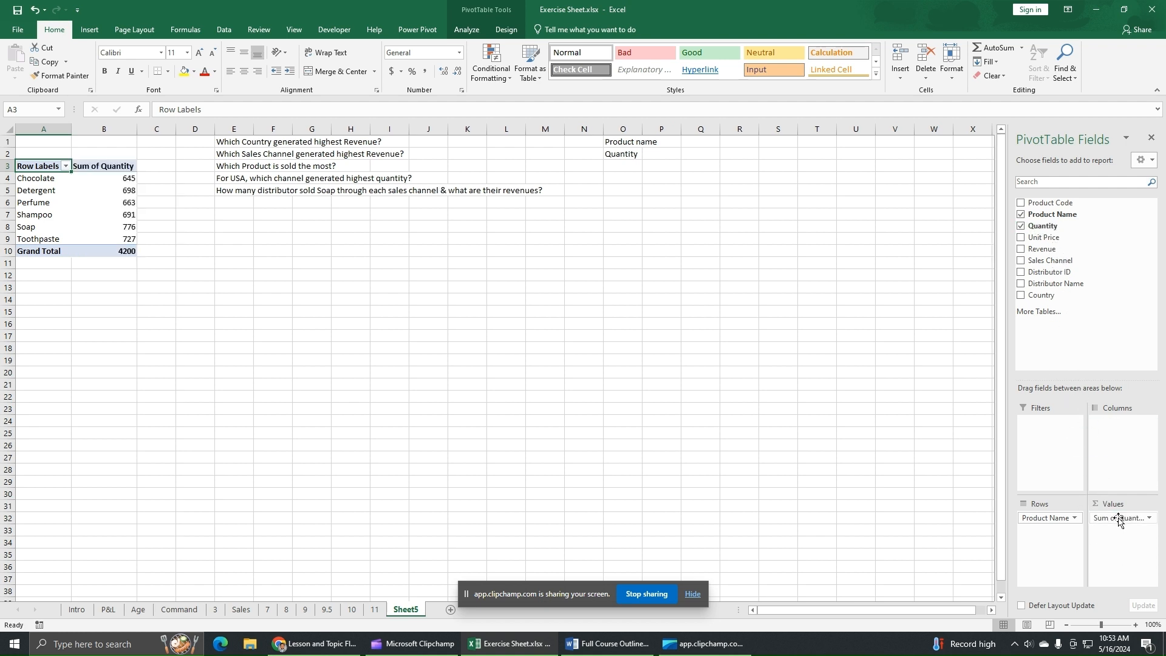
# Step: Remove Quantity from the PivotTable and add it back, and do the same with Product Name
pyautogui.click(1021, 227)
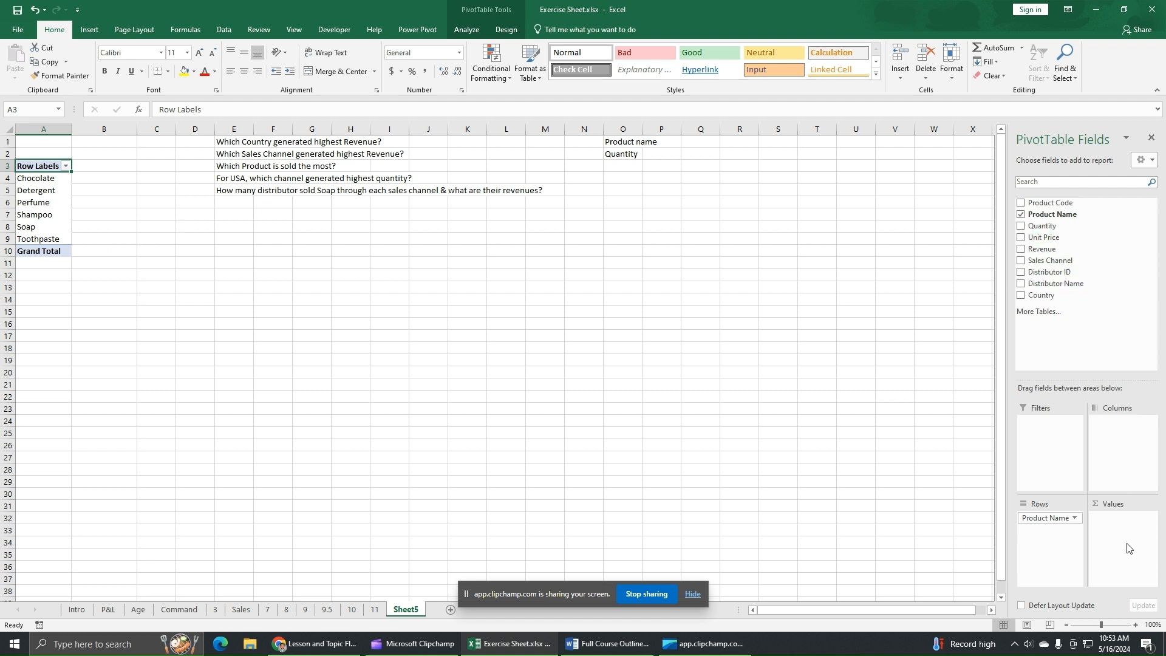
pyautogui.click(1020, 227)
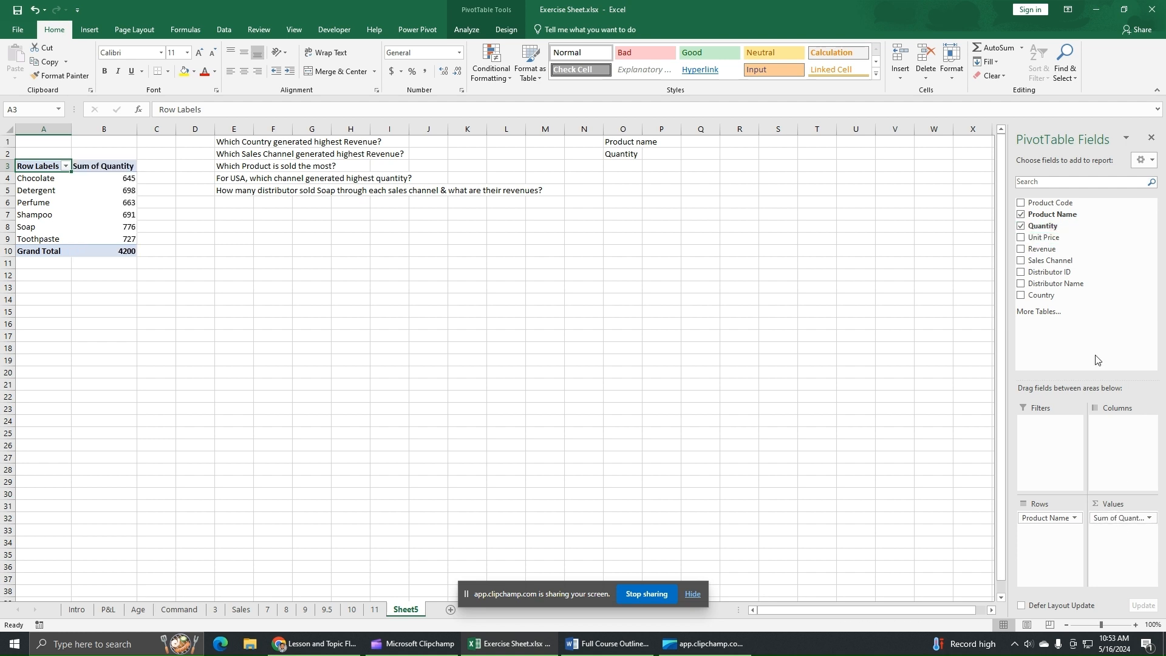
pyautogui.click(1021, 216)
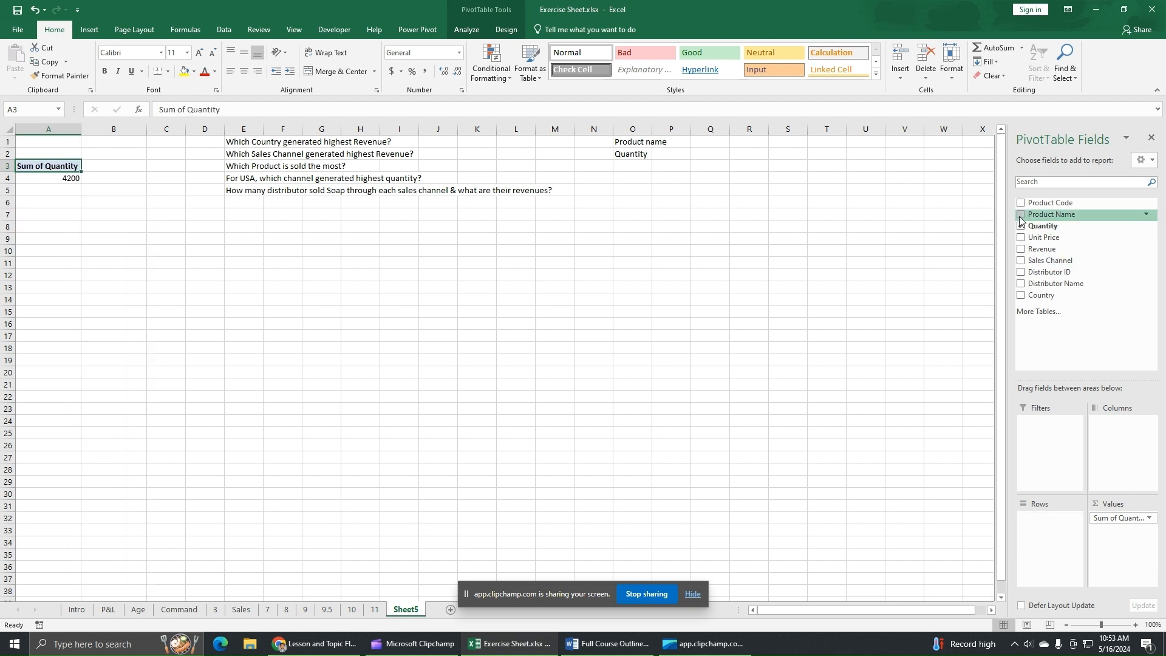
pyautogui.click(1021, 216)
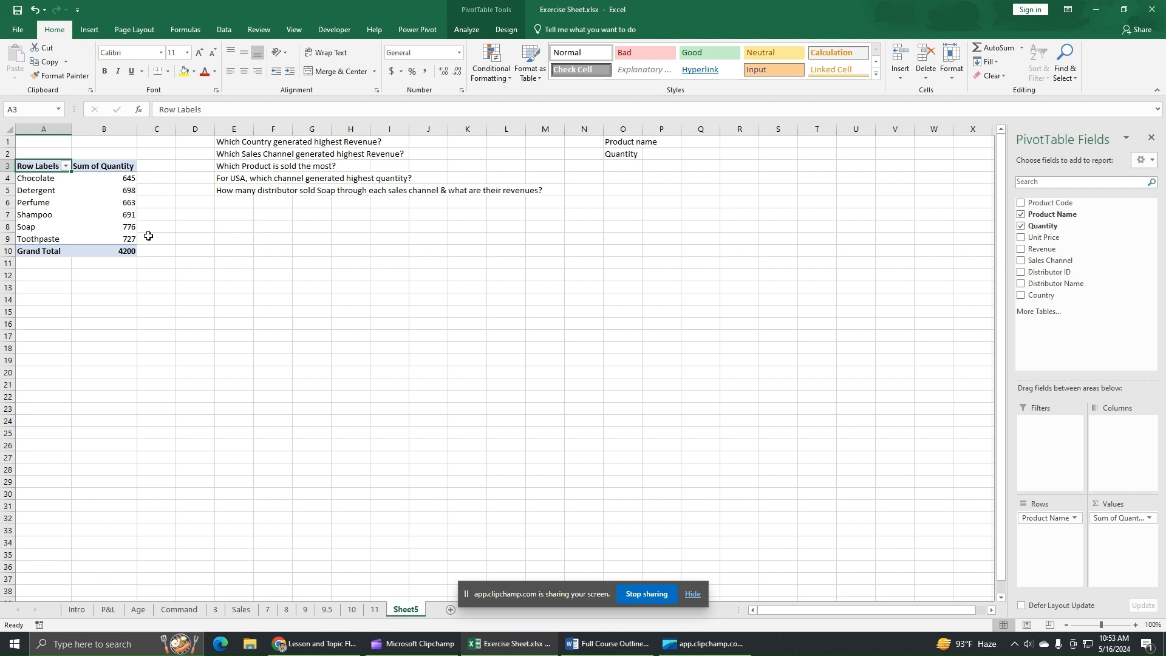
# Step: Sort the product names in the PivotTable in descending order by Sum of Quantity
pyautogui.click(66, 166)
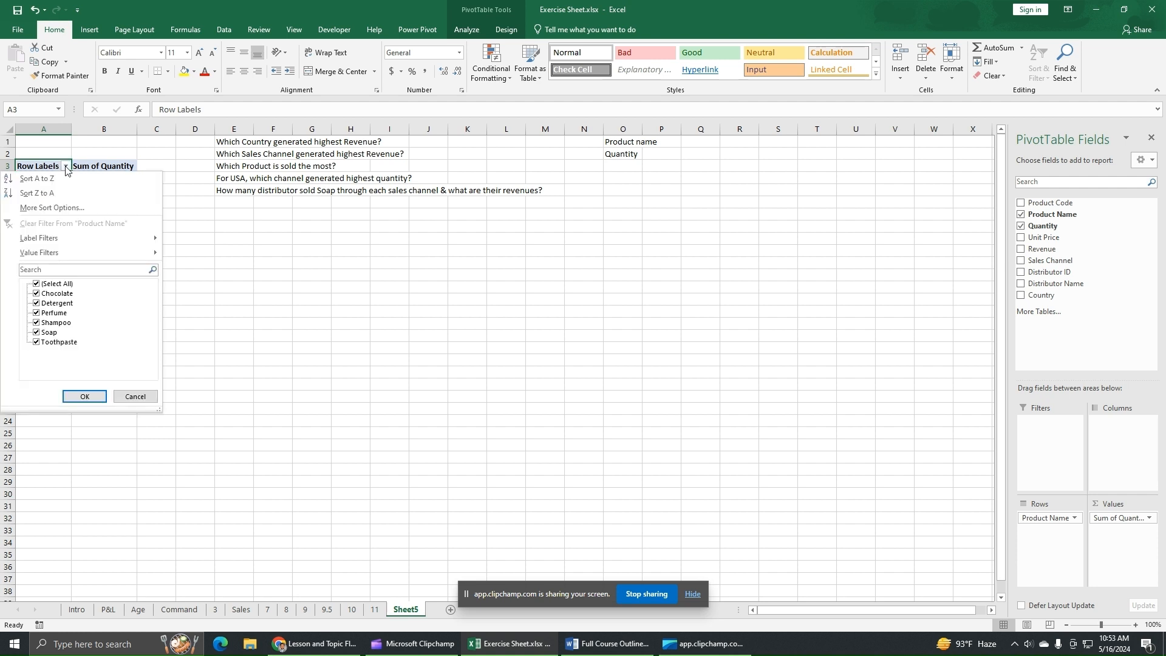
pyautogui.click(68, 207)
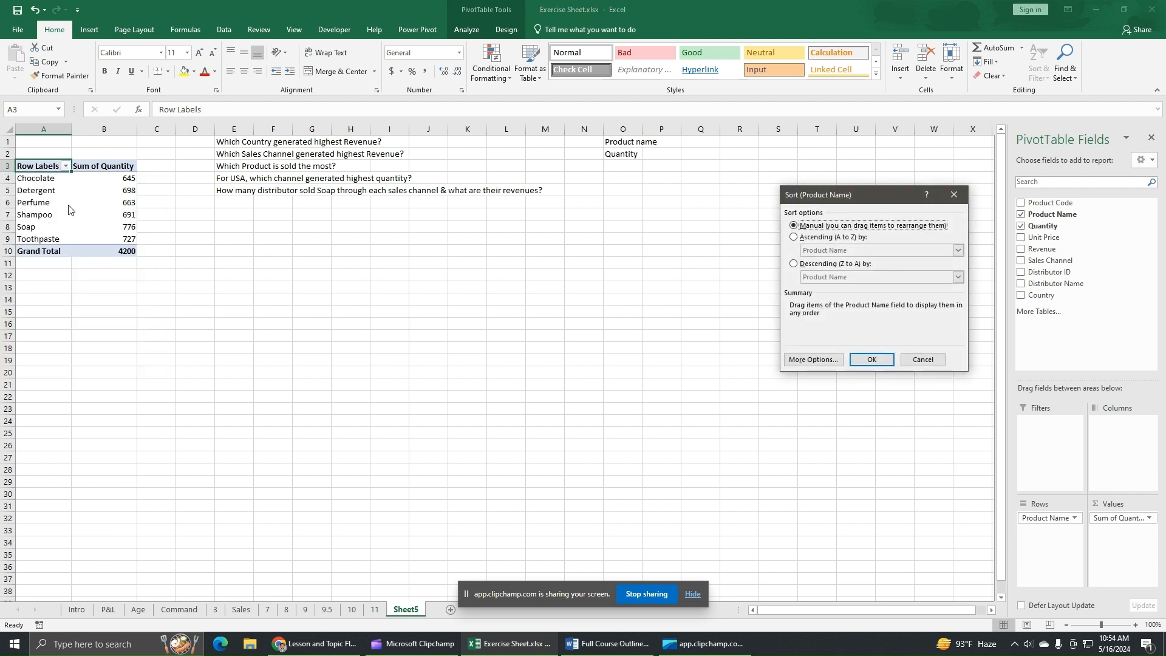
pyautogui.click(795, 264)
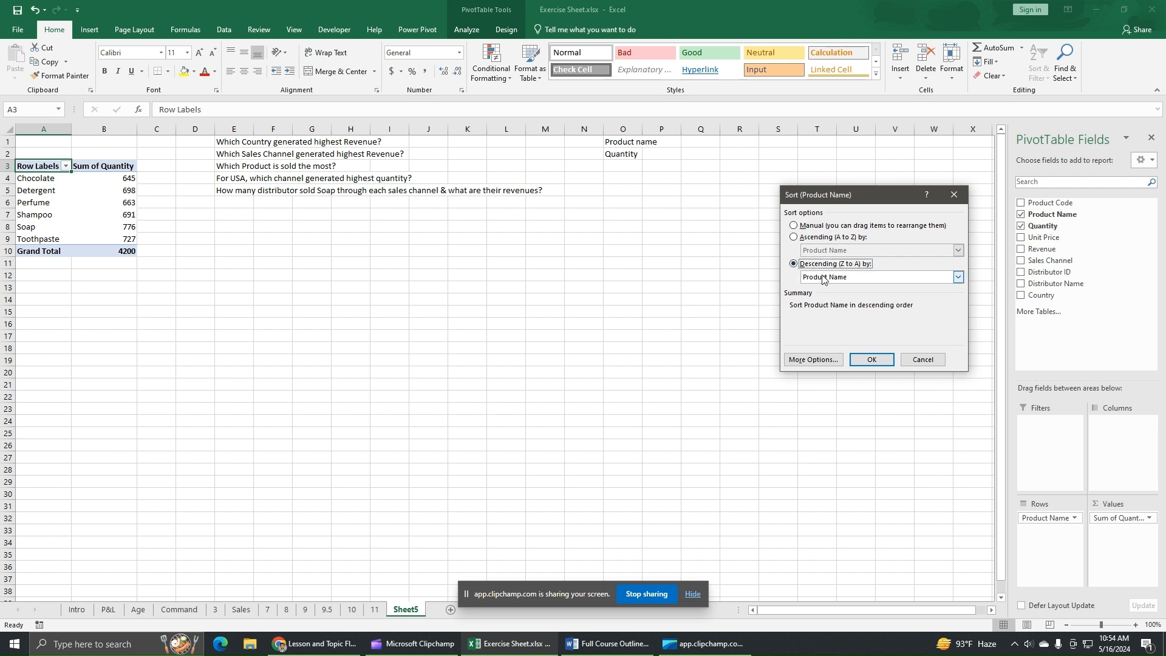
pyautogui.click(823, 279)
pyautogui.click(831, 299)
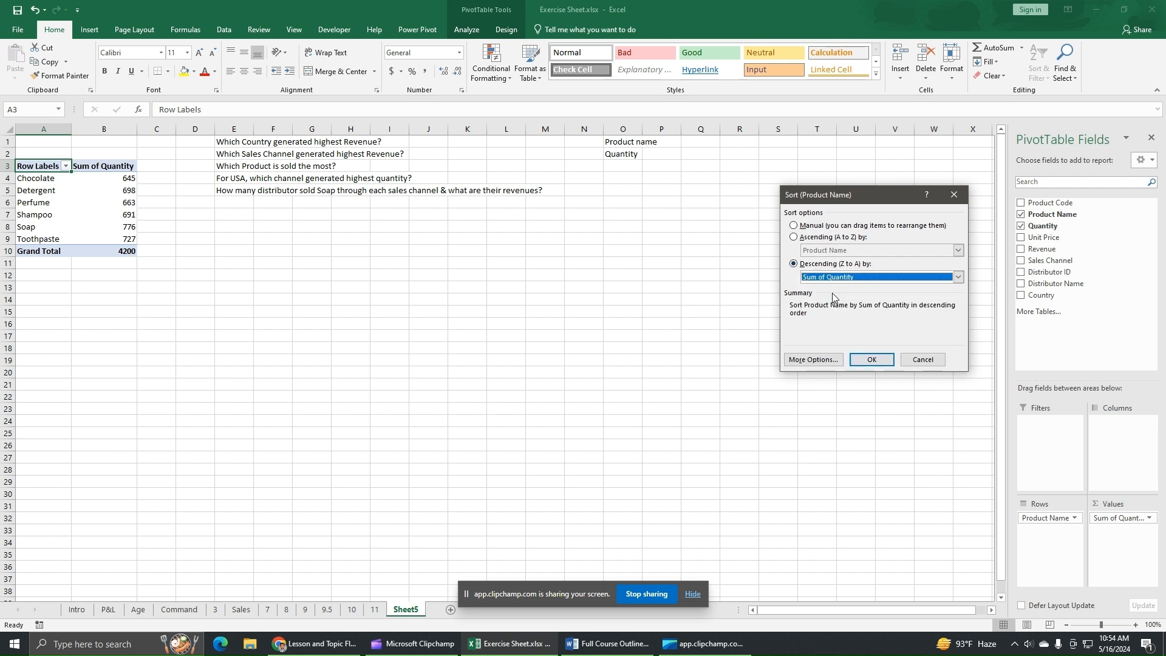
pyautogui.click(880, 363)
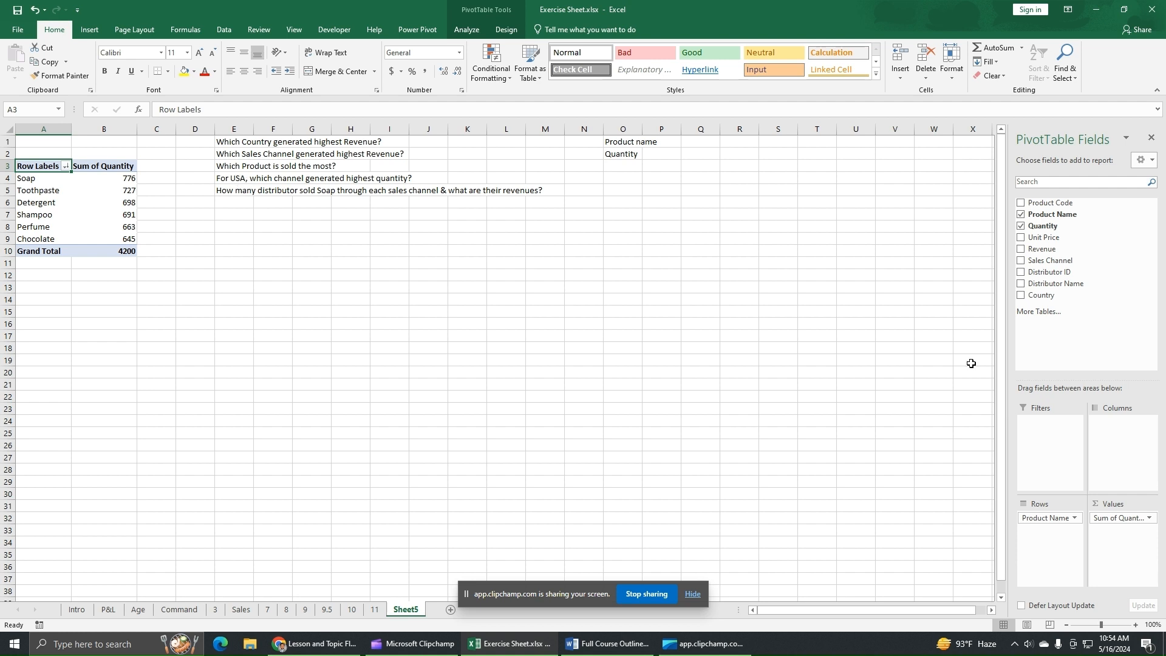
# Step: Replace the field notes for the fourth question with "Country" in O1, "Sales channel" in O2 and "Quantity" in O3
pyautogui.click(619, 143)
pyautogui.write('Country')
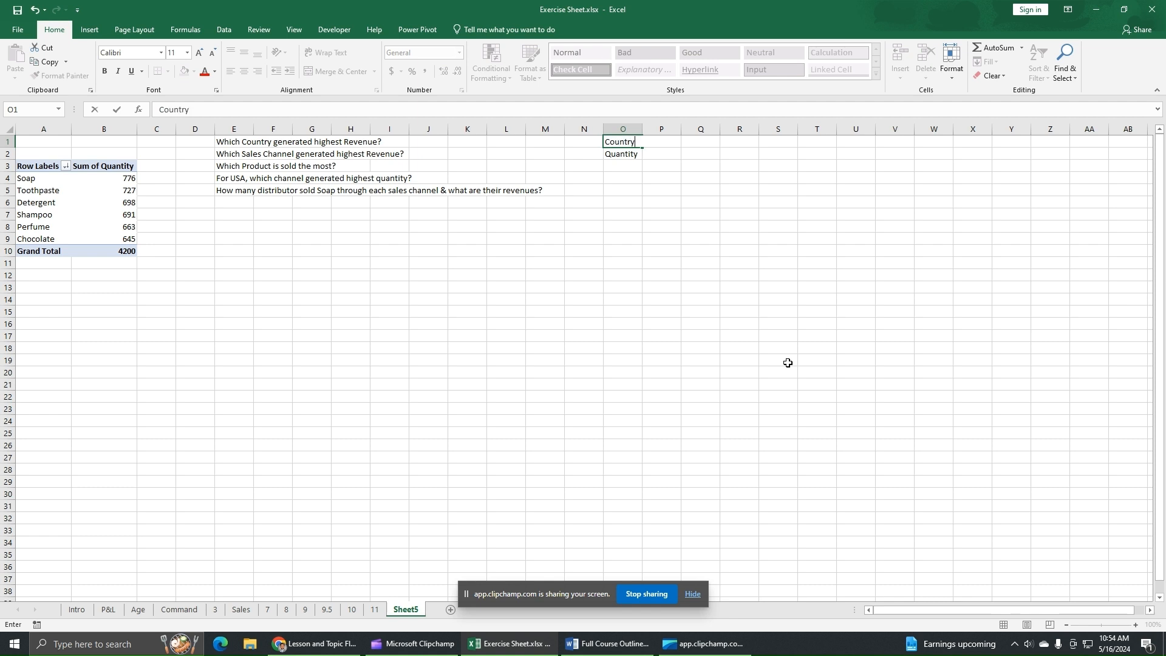
pyautogui.press('Return')
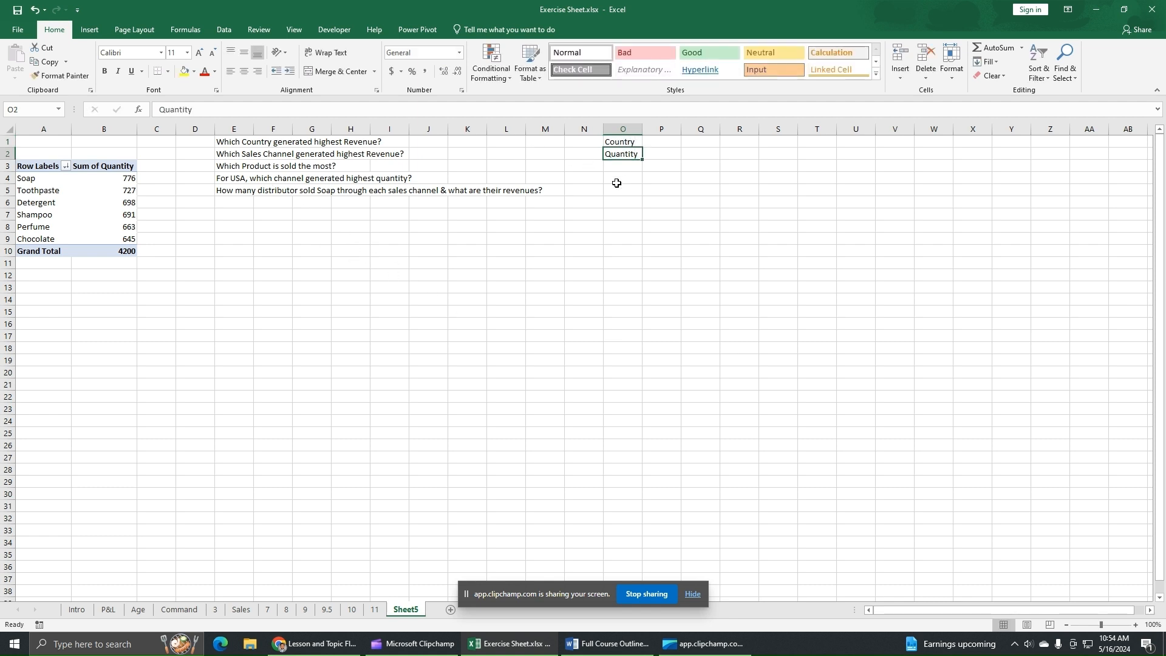
pyautogui.write('Sales')
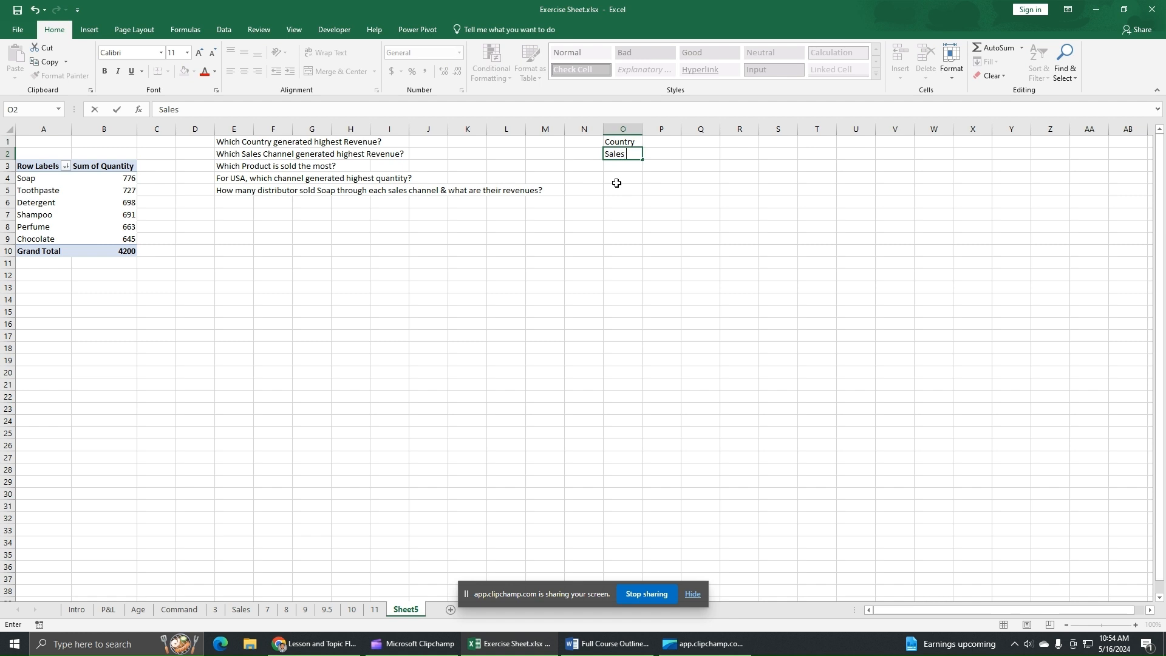
pyautogui.write(' channel')
pyautogui.press('Return')
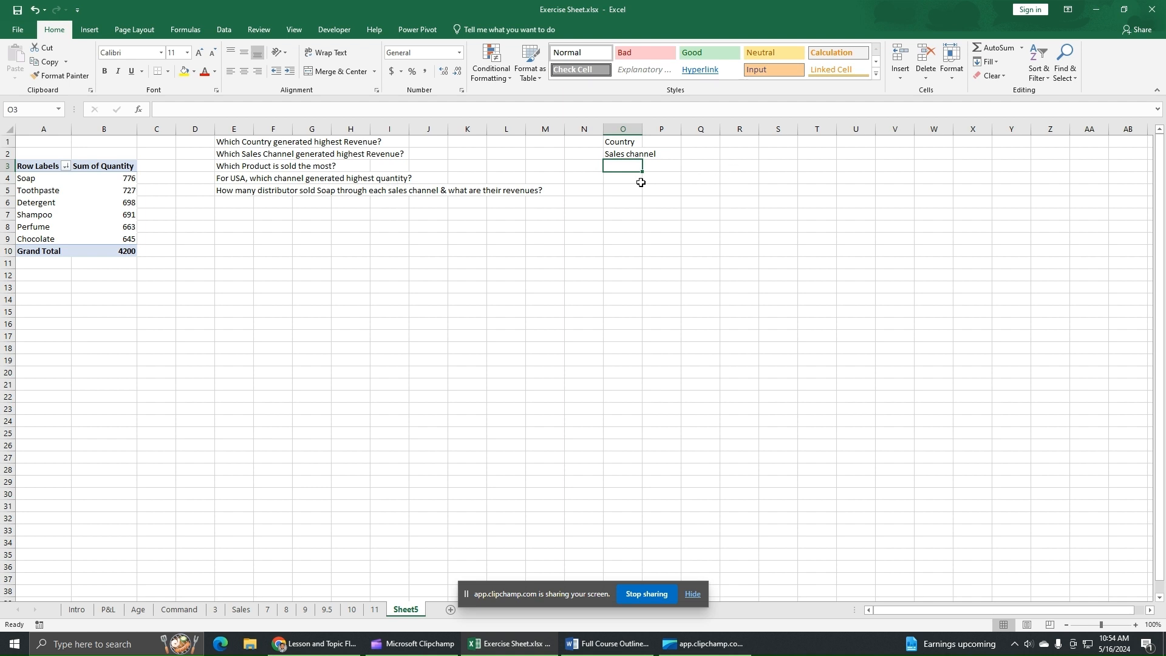
pyautogui.write('Quantity')
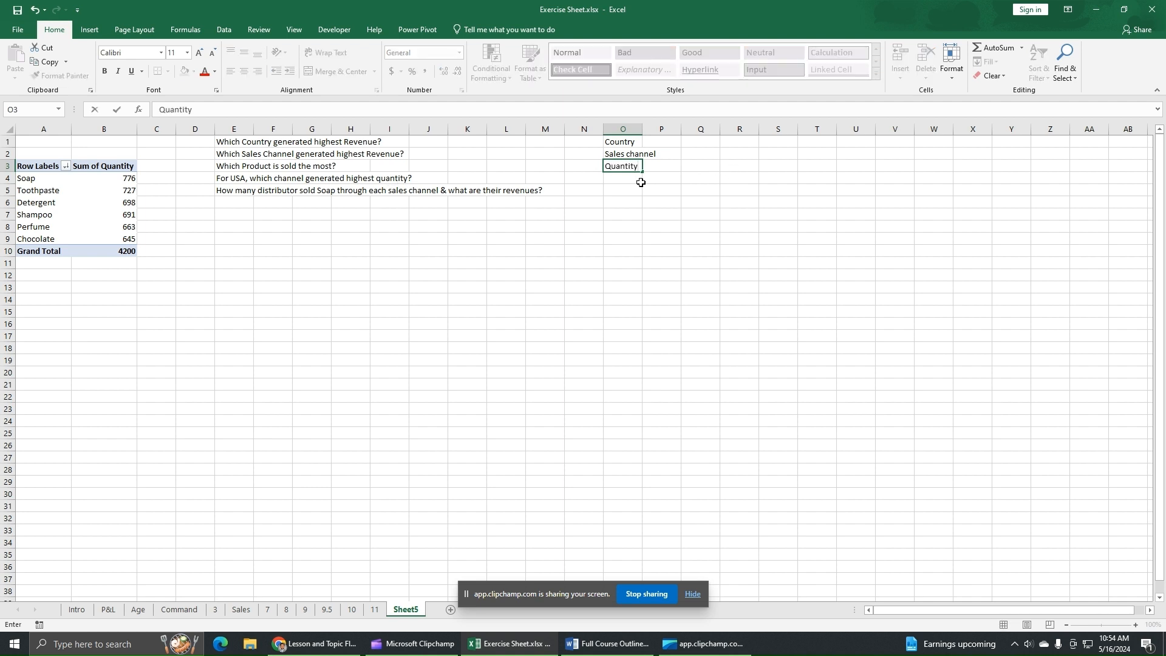
pyautogui.press('Return')
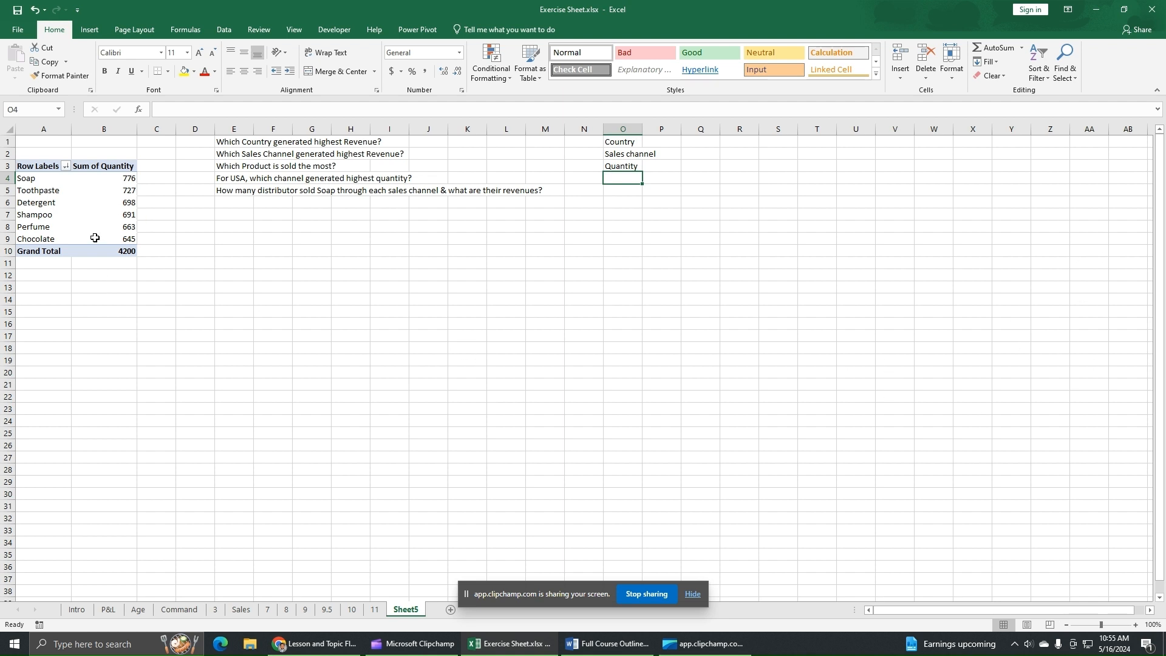
# Step: Clear Quantity and Product Name from the PivotTable, and rebuild it with Country and Sales Channel in Rows and Quantity in Values
pyautogui.click(78, 227)
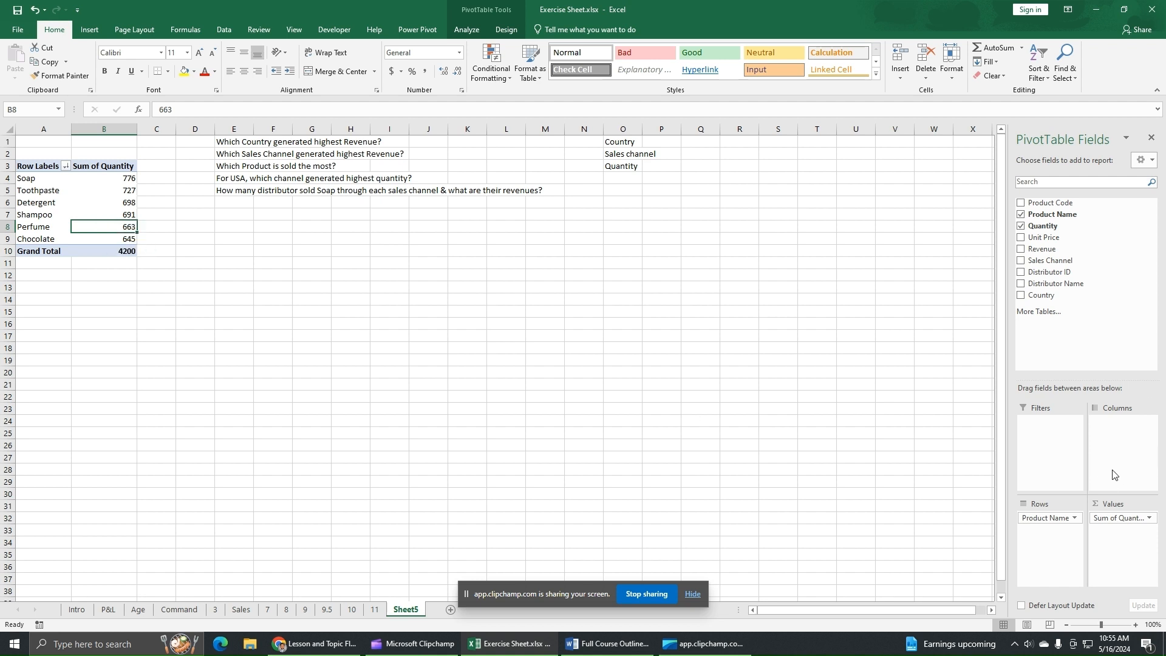
pyautogui.click(1022, 226)
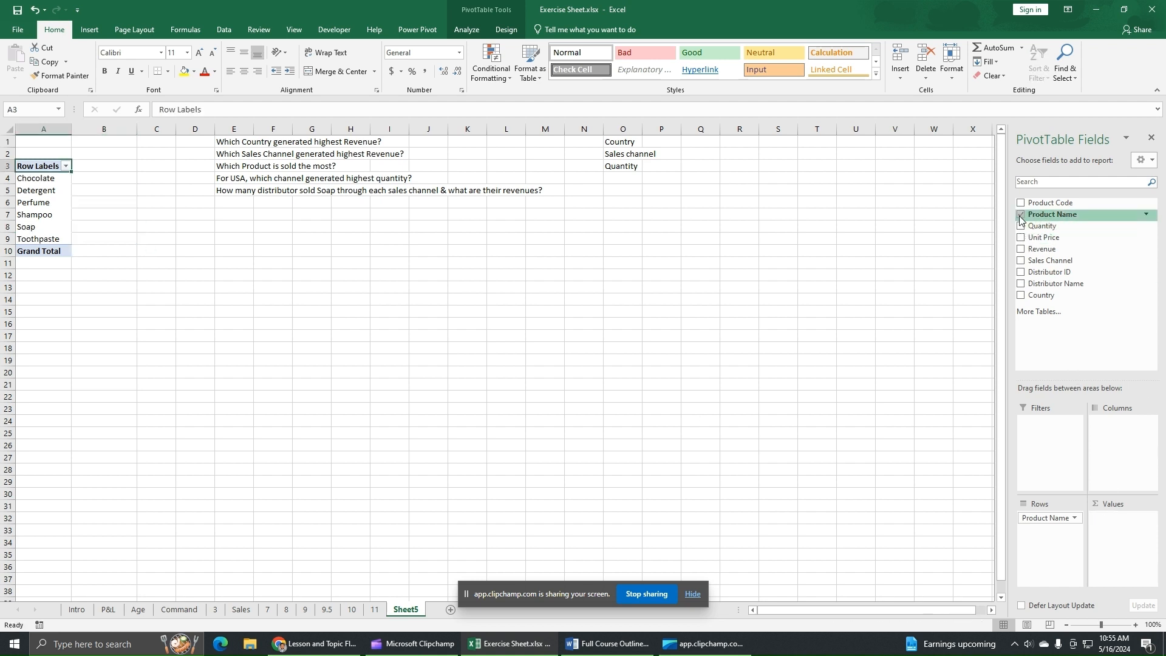
pyautogui.click(1021, 214)
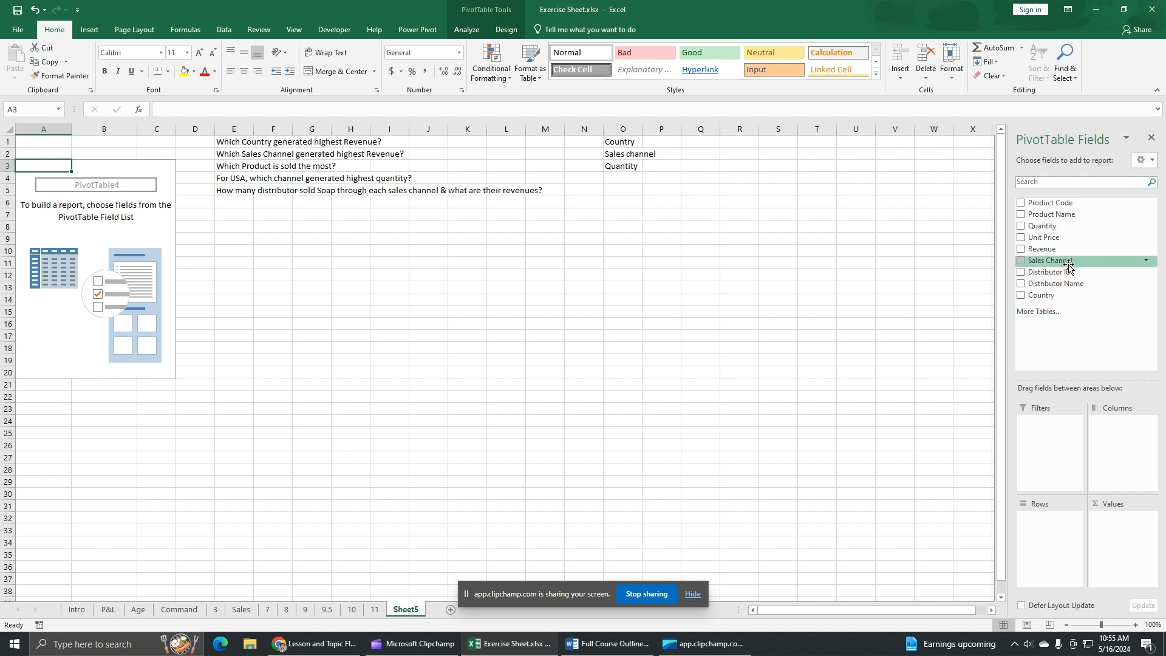
pyautogui.click(1021, 296)
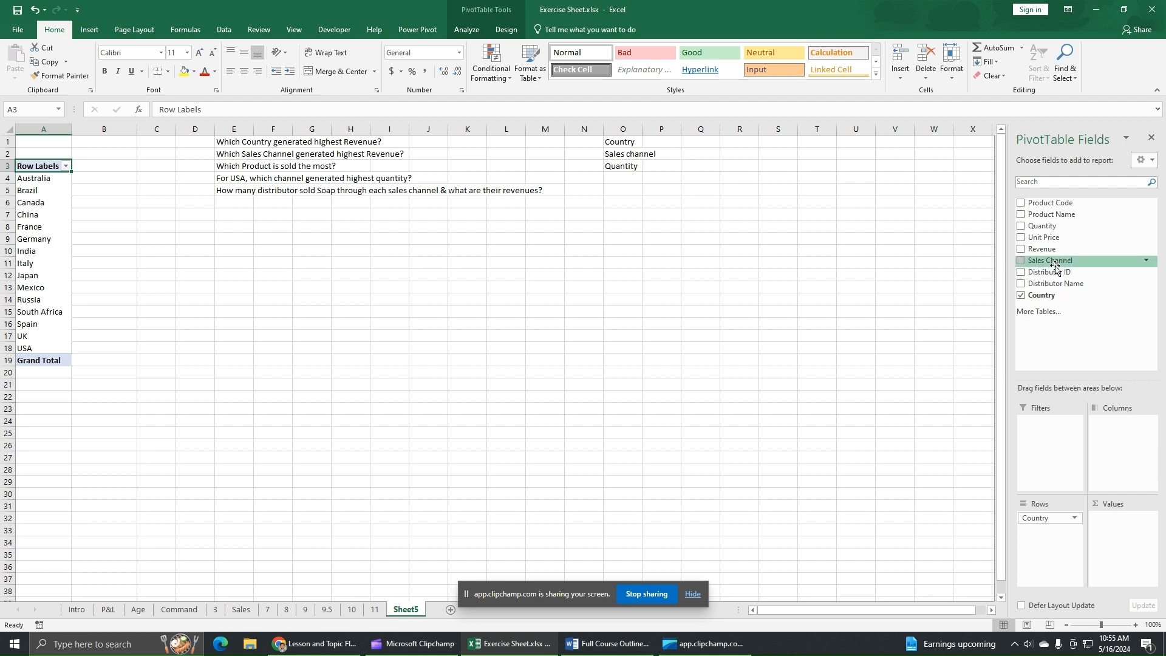
pyautogui.click(1021, 261)
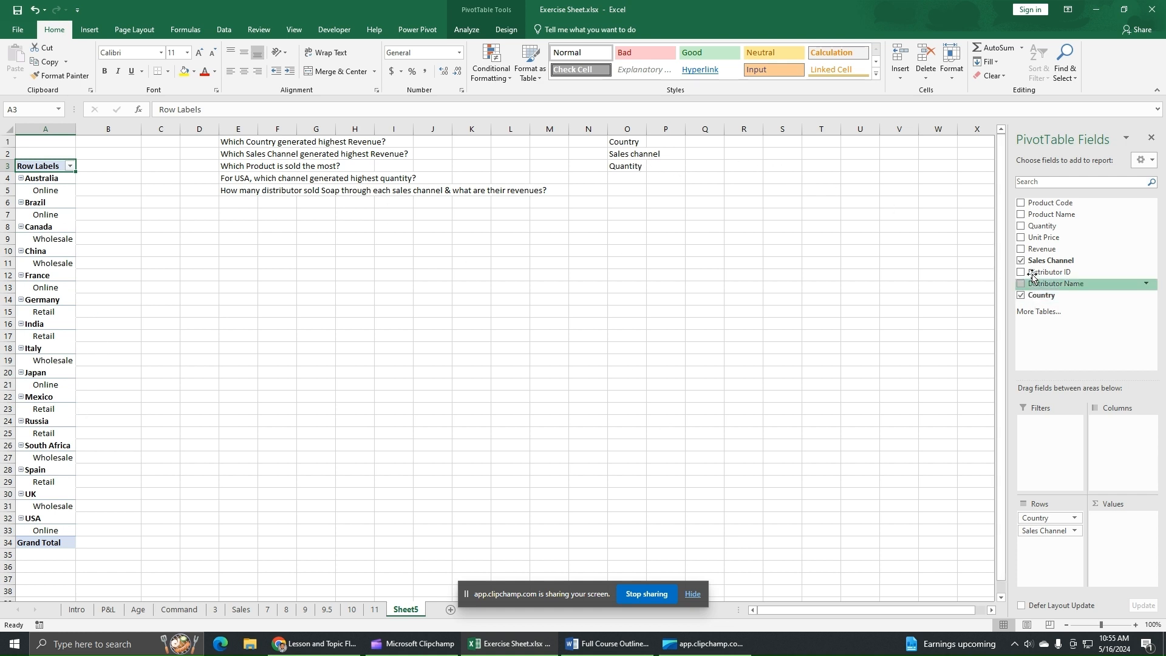
pyautogui.click(1020, 226)
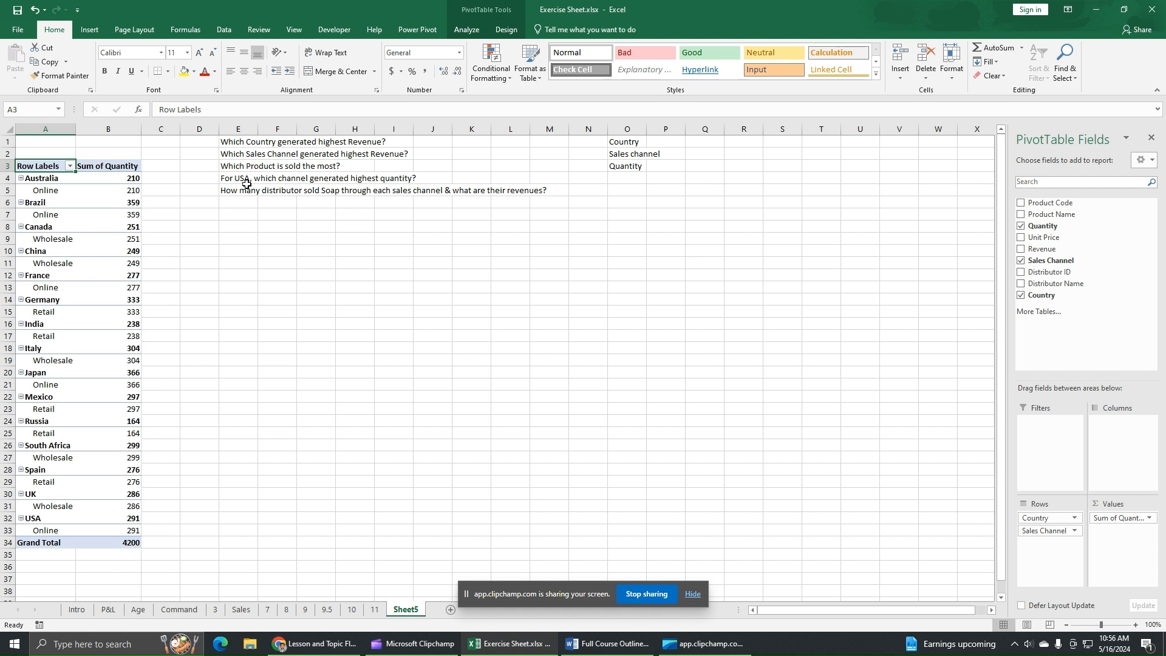
# Step: Filter the PivotTable's Country field to show only France
pyautogui.click(69, 166)
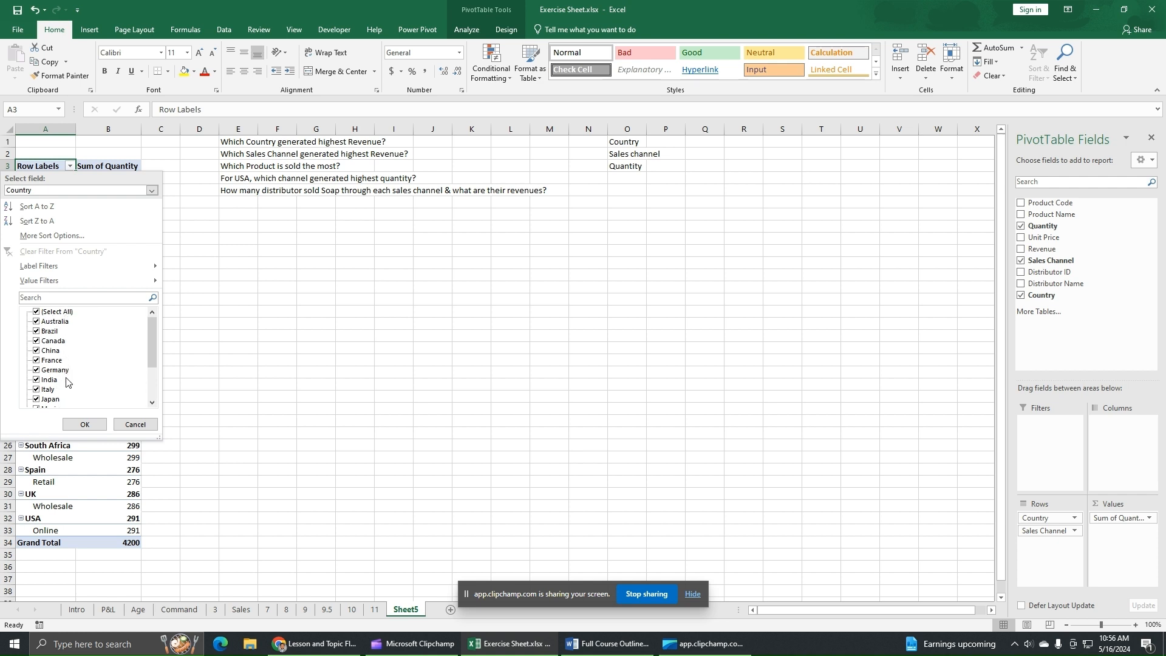
pyautogui.click(38, 313)
pyautogui.click(63, 300)
pyautogui.write('Fa')
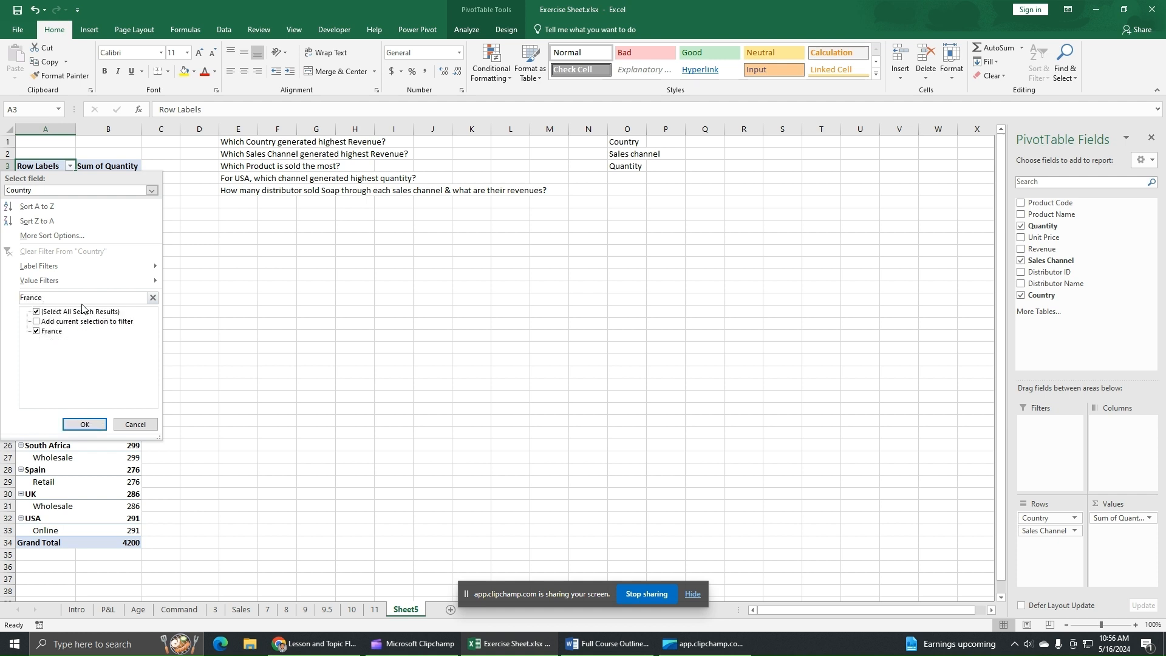
pyautogui.click(37, 331)
pyautogui.click(36, 332)
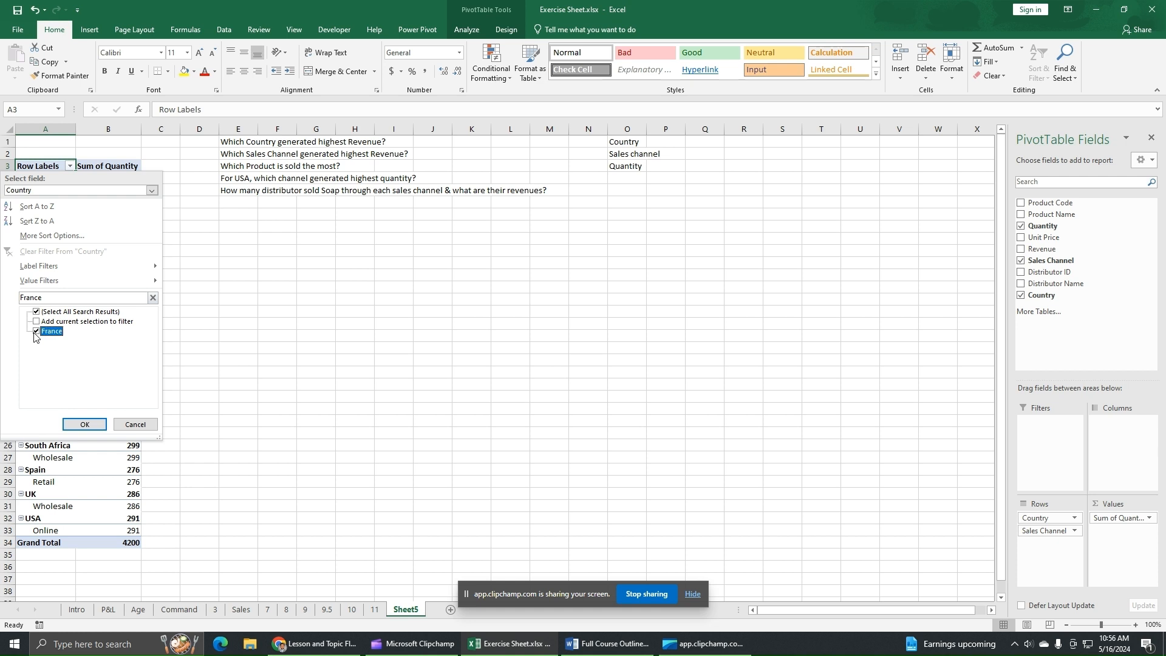
pyautogui.click(85, 424)
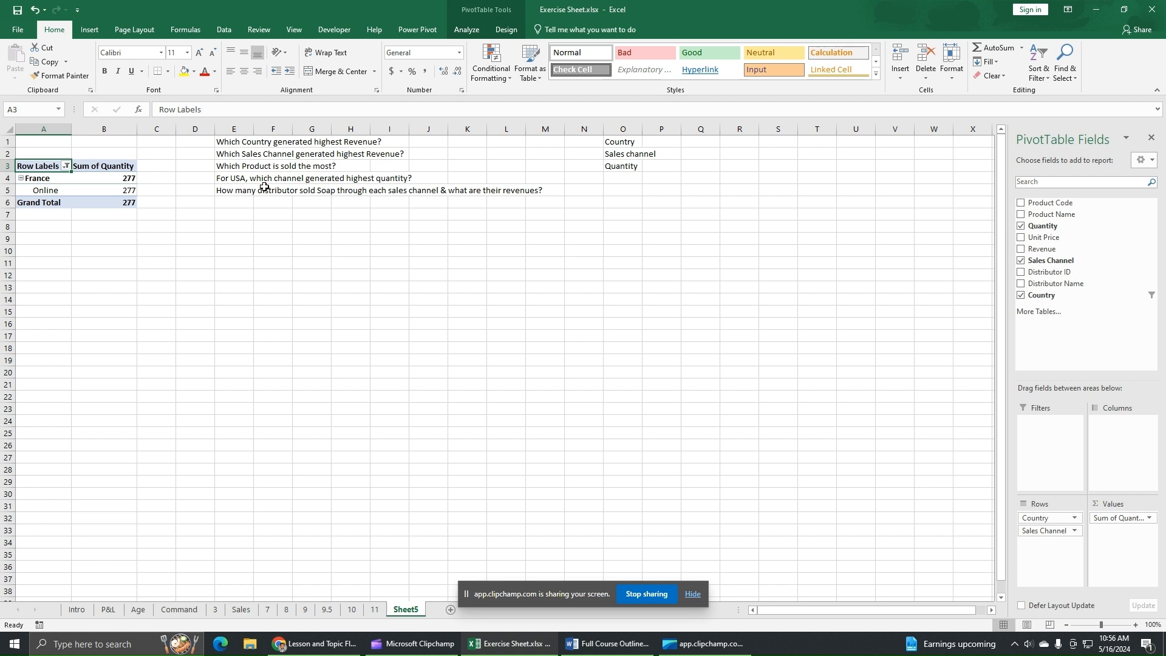
# Step: Change the PivotTable's Country filter to show only USA
pyautogui.click(65, 166)
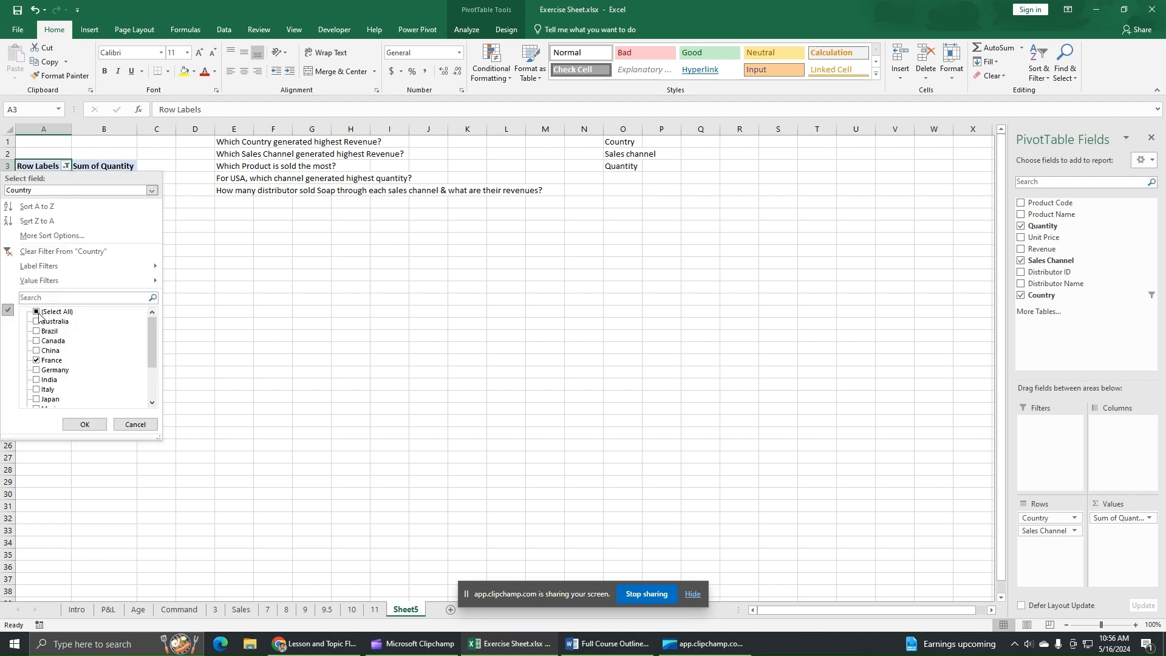
pyautogui.click(38, 361)
pyautogui.scroll(-2, 68, 373)
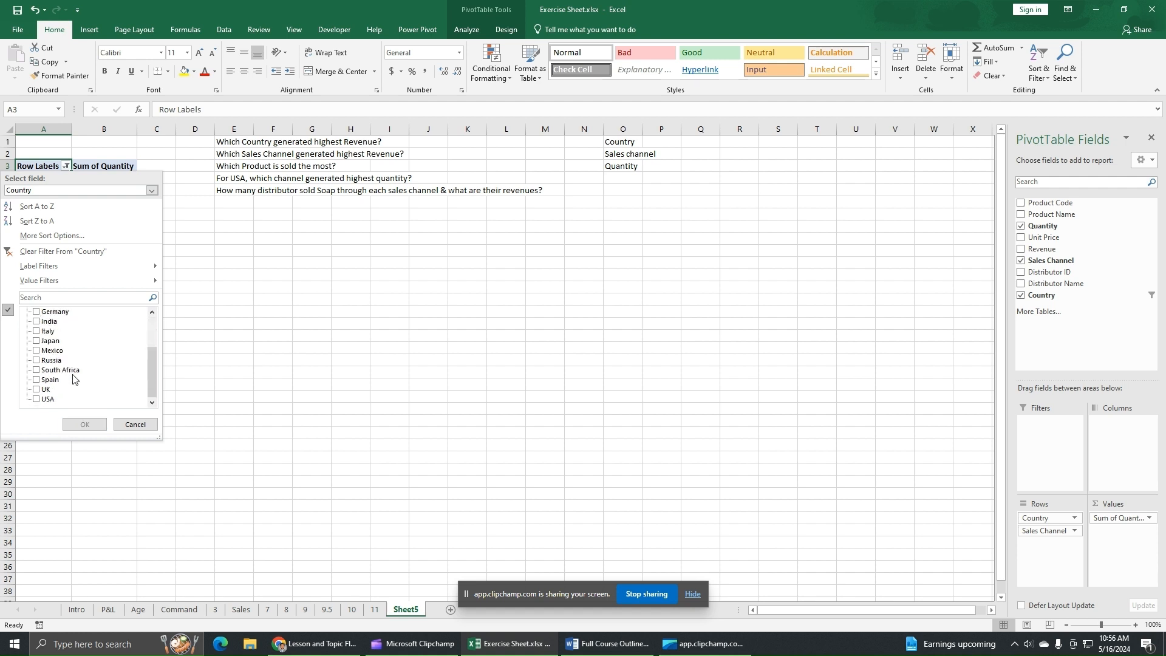
pyautogui.click(37, 401)
pyautogui.click(90, 426)
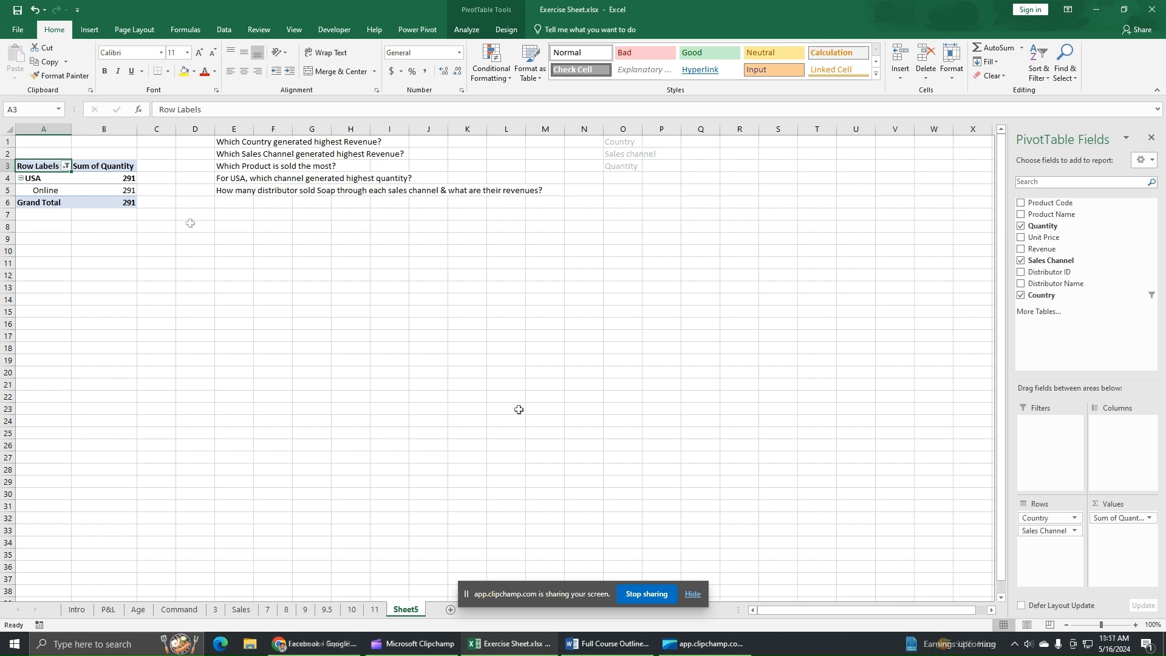
# Step: Start the field notes for the fifth question with "Distributor Name" in O1 and "Product Name" in O2
pyautogui.click(220, 191)
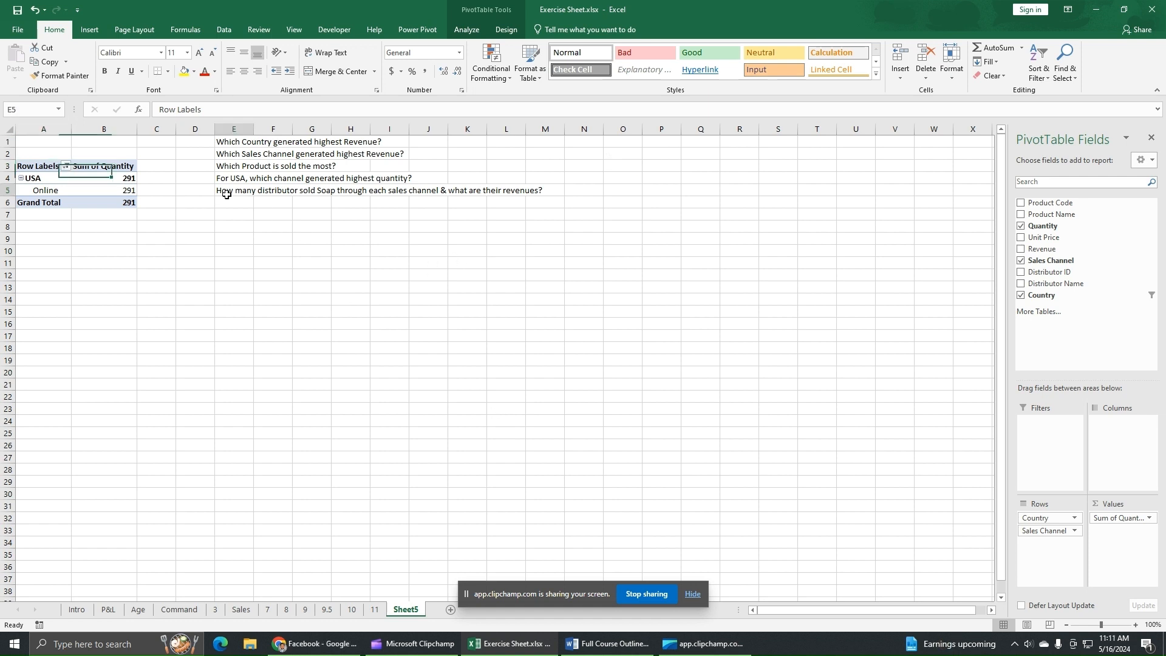
pyautogui.click(271, 238)
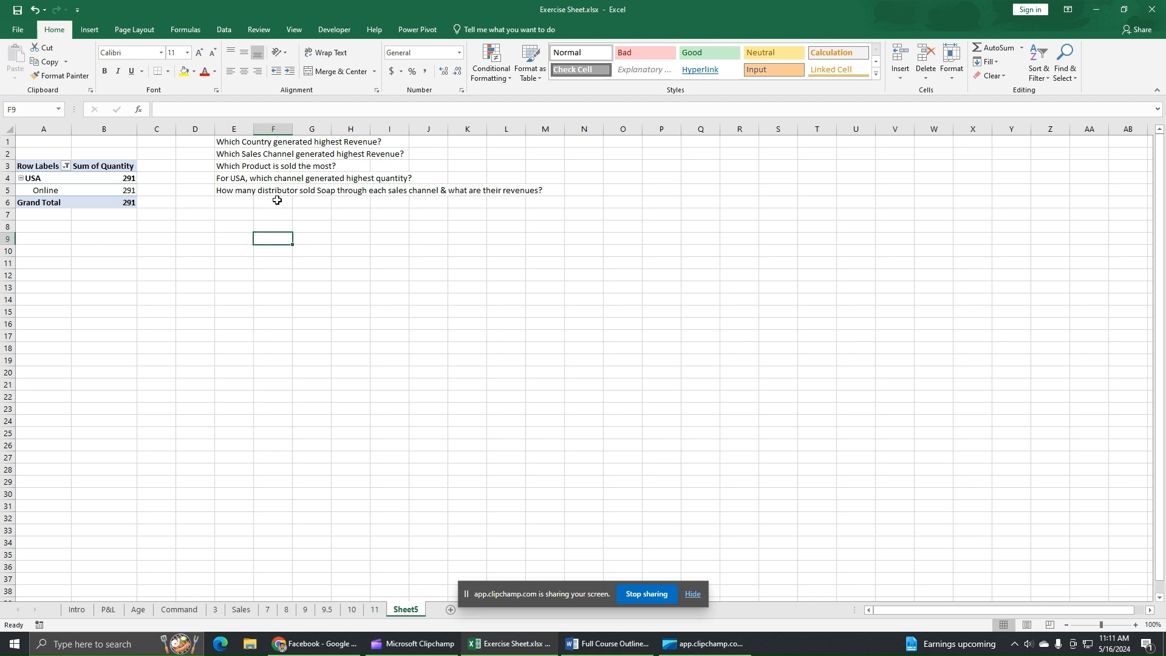
pyautogui.click(635, 143)
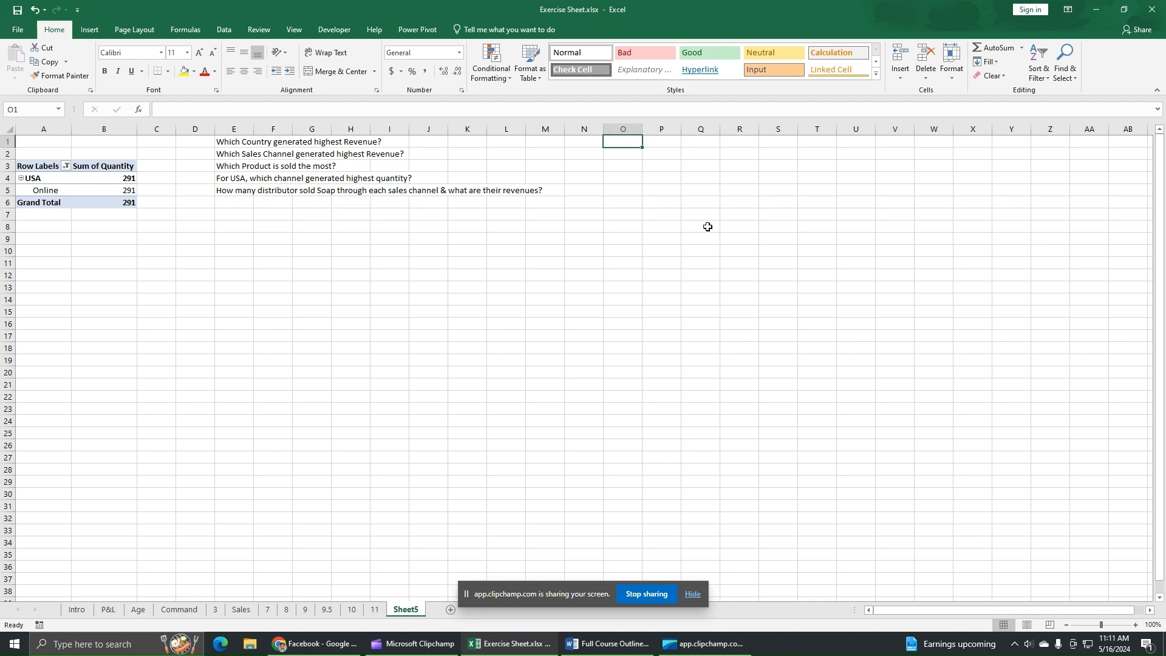
pyautogui.write('S')
pyautogui.write('Distrib')
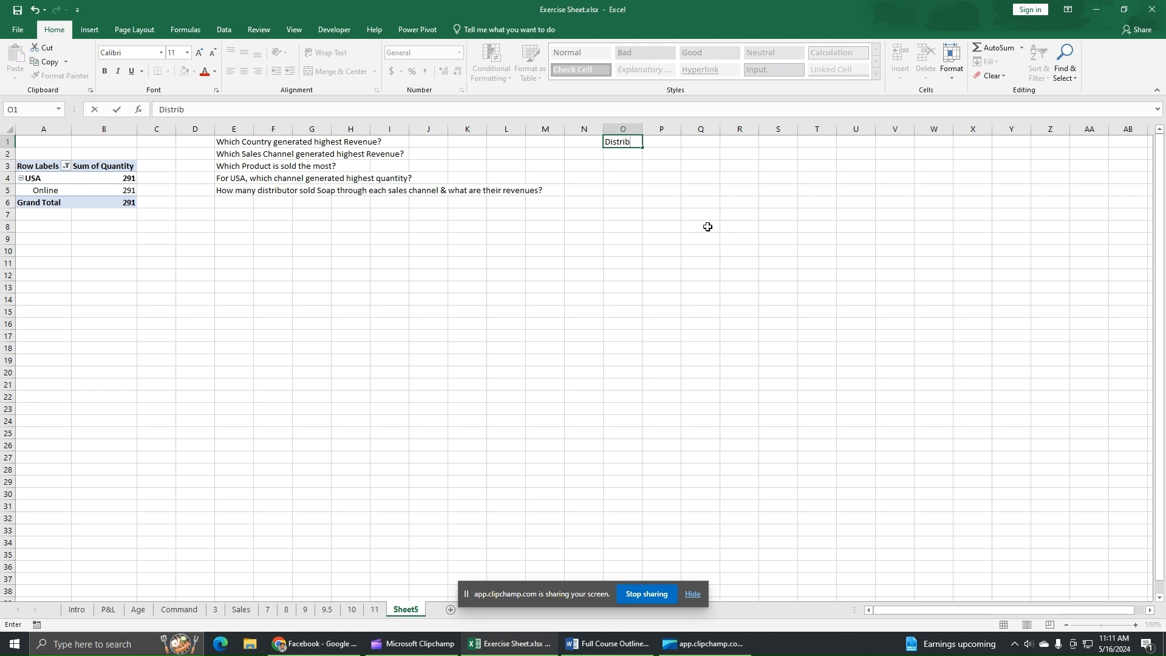
pyautogui.write('utor Name')
pyautogui.press('Return')
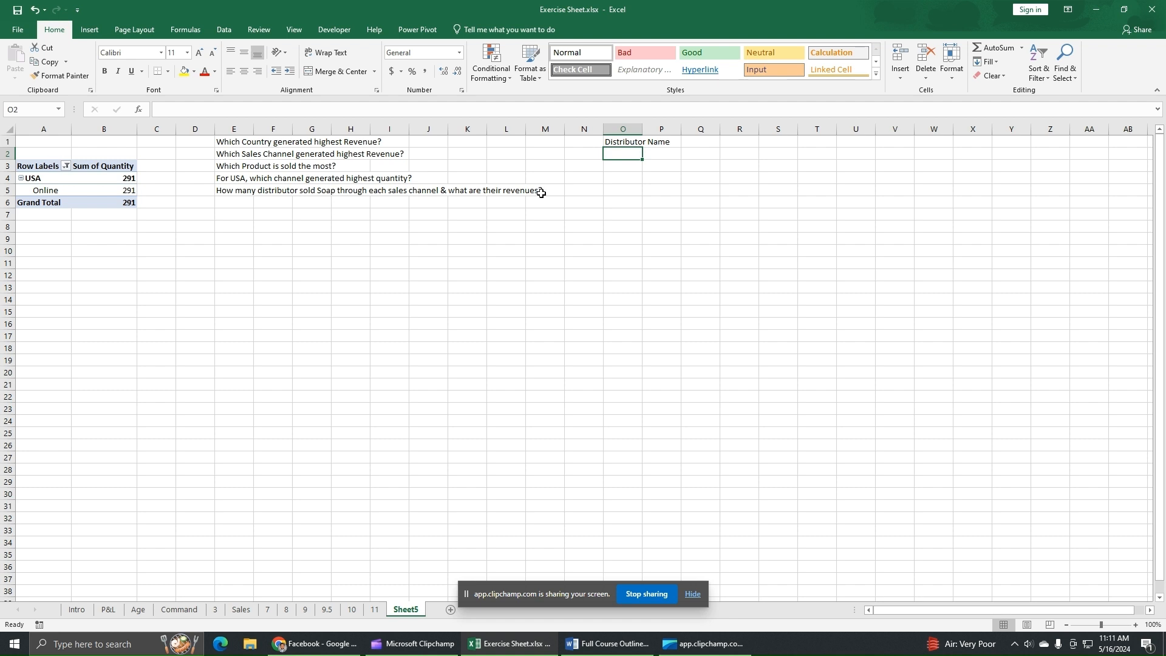
pyautogui.write('Produ')
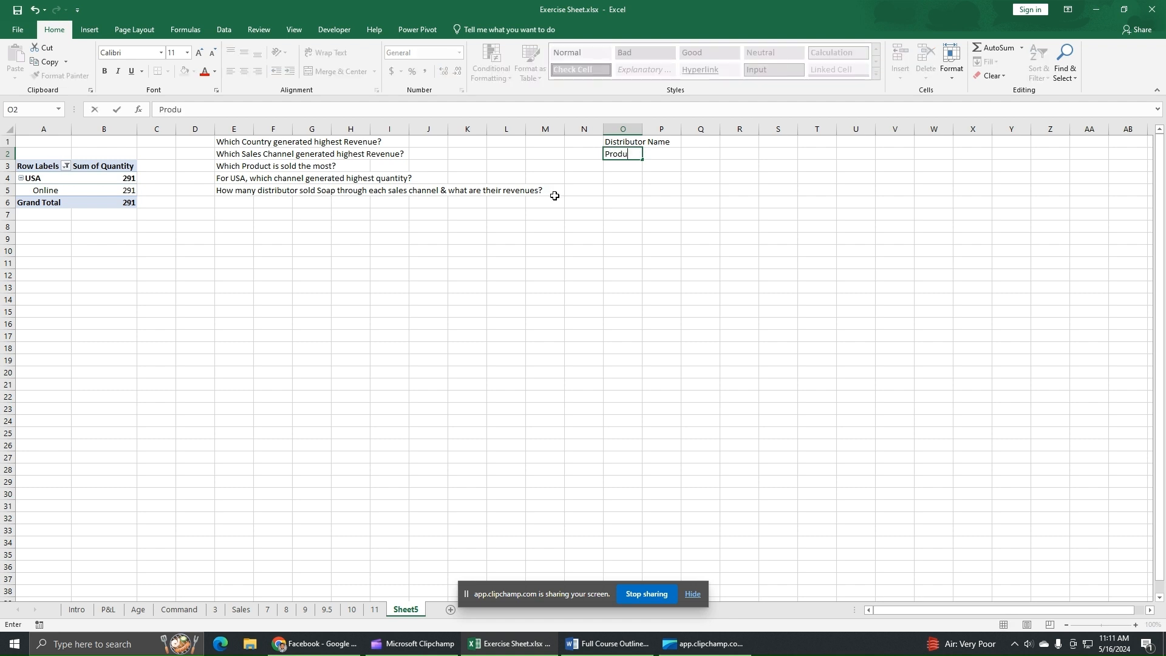
pyautogui.write('ct Name')
pyautogui.press('Return')
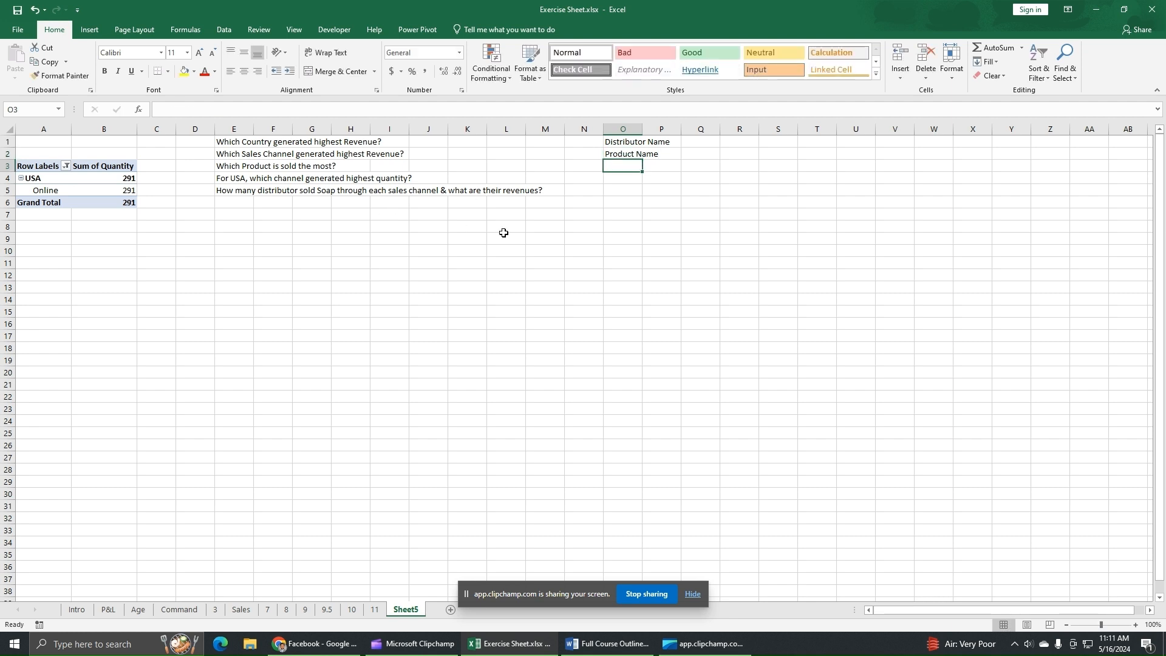
# Step: Complete the field notes with "Sales Channel" in O3 and "Revenues" in O4
pyautogui.write('Sales')
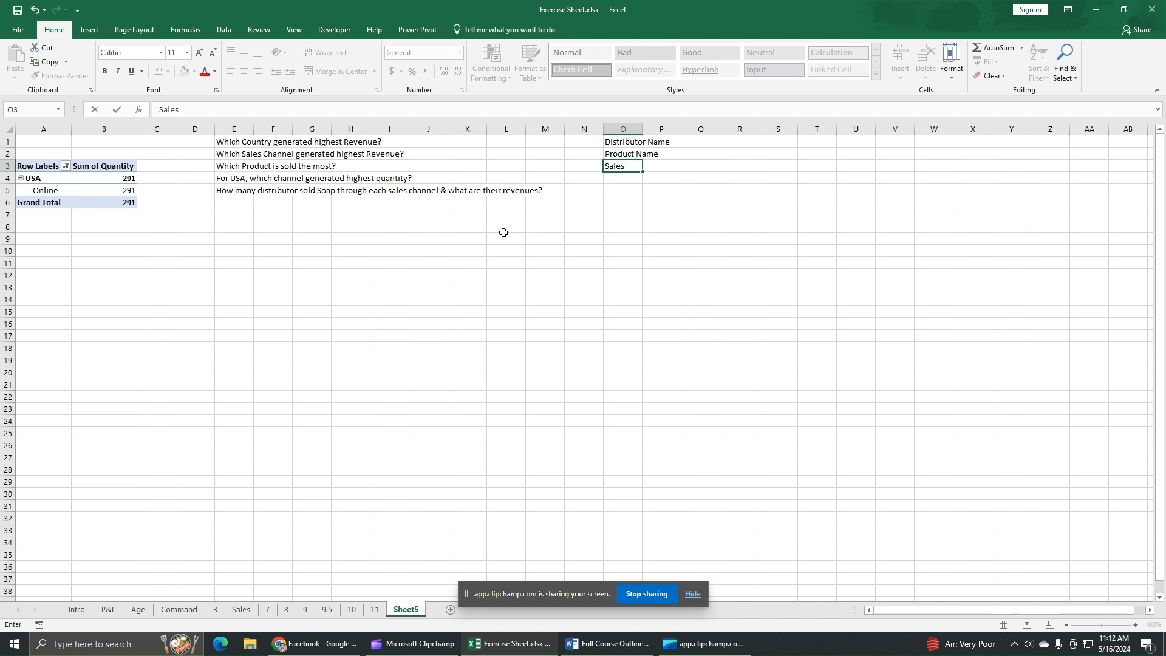
pyautogui.write(' Channel')
pyautogui.press('Return')
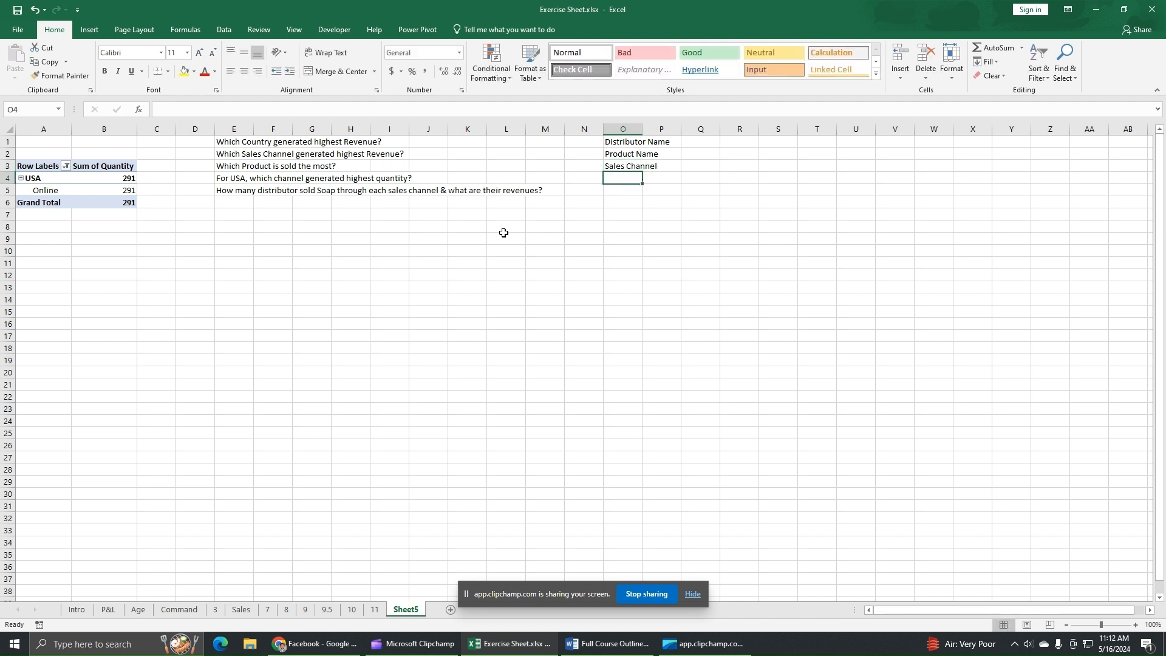
pyautogui.write('Revenues')
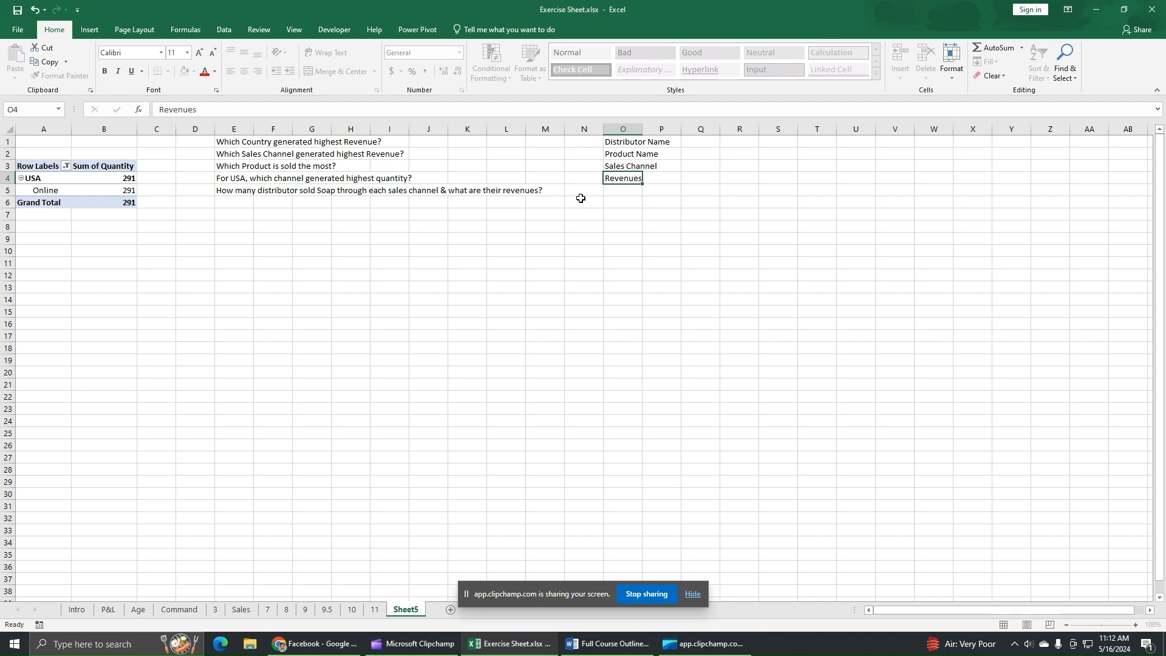
pyautogui.press('Return')
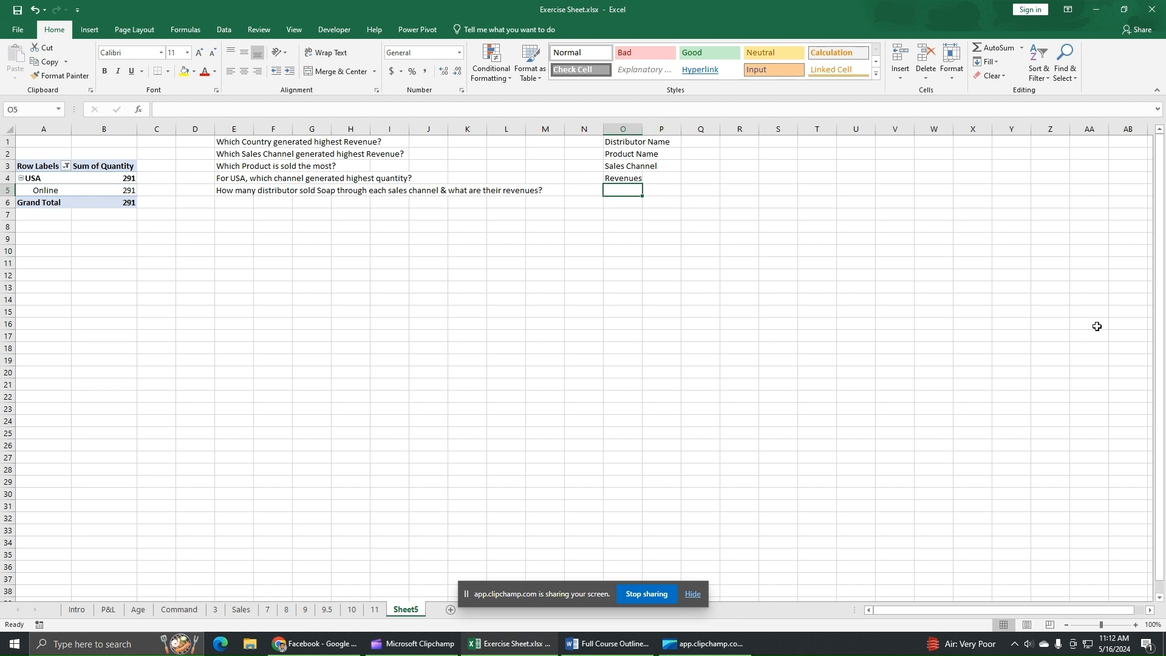
# Step: Remove Country, Sales Channel and Quantity from the PivotTable so it is empty
pyautogui.click(94, 191)
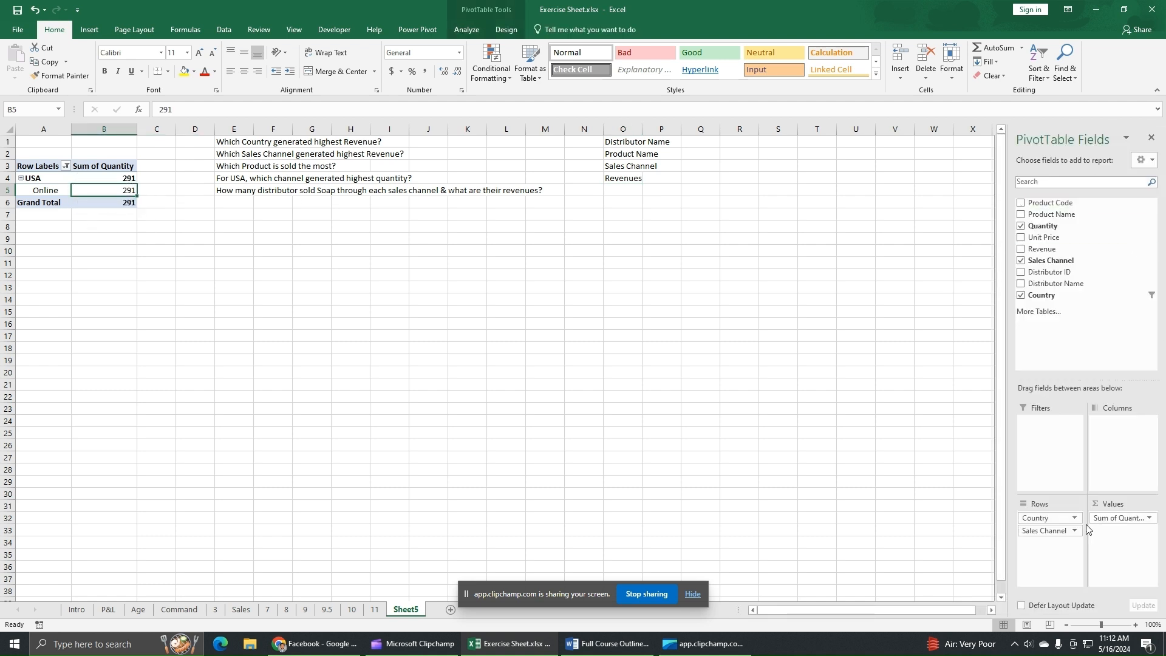
pyautogui.click(1021, 295)
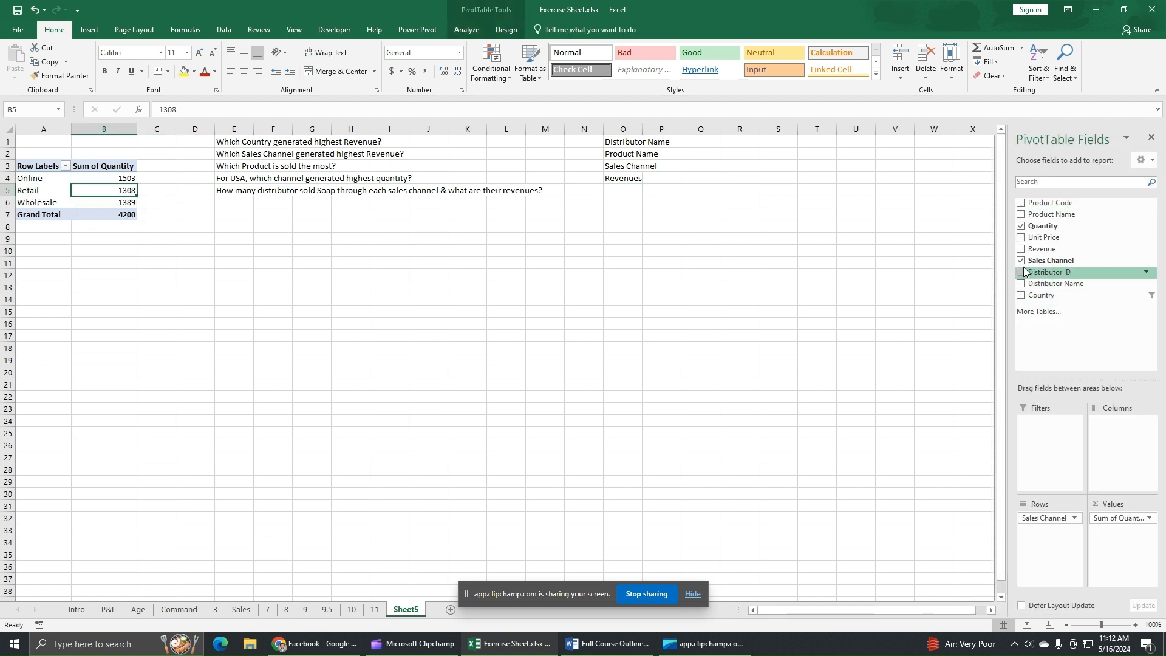
pyautogui.click(1021, 261)
pyautogui.click(1021, 226)
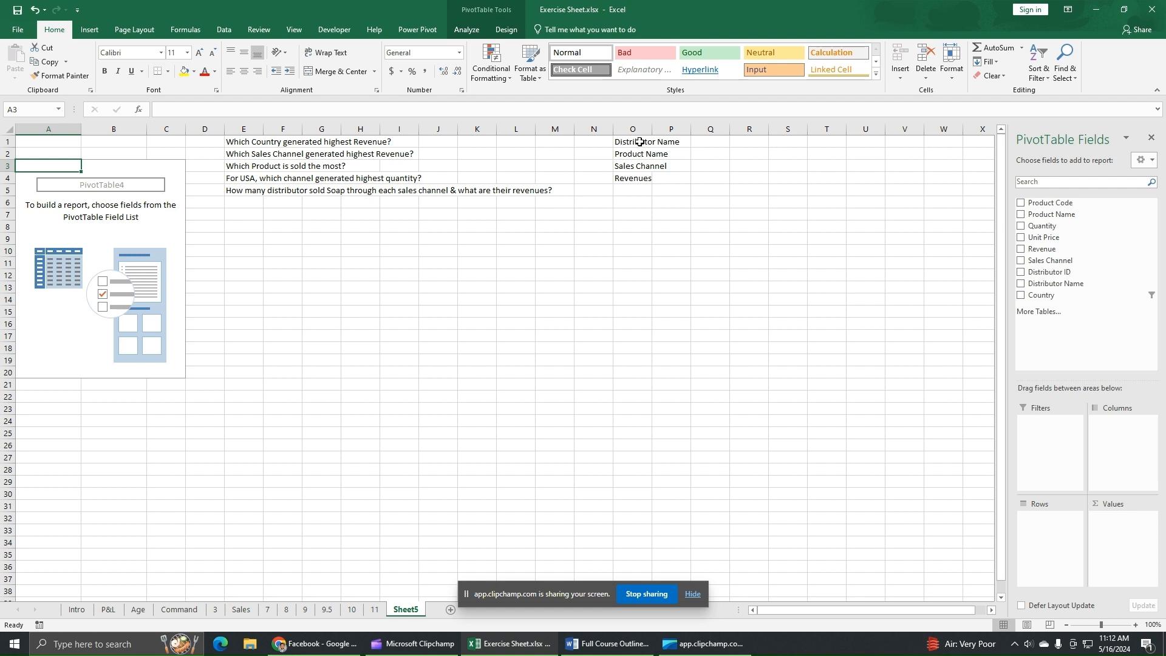
# Step: Rebuild the PivotTable with Product Name and Sales Channel in Rows, and Count of Distributor Name and Sum of Revenue in Values
pyautogui.click(1021, 284)
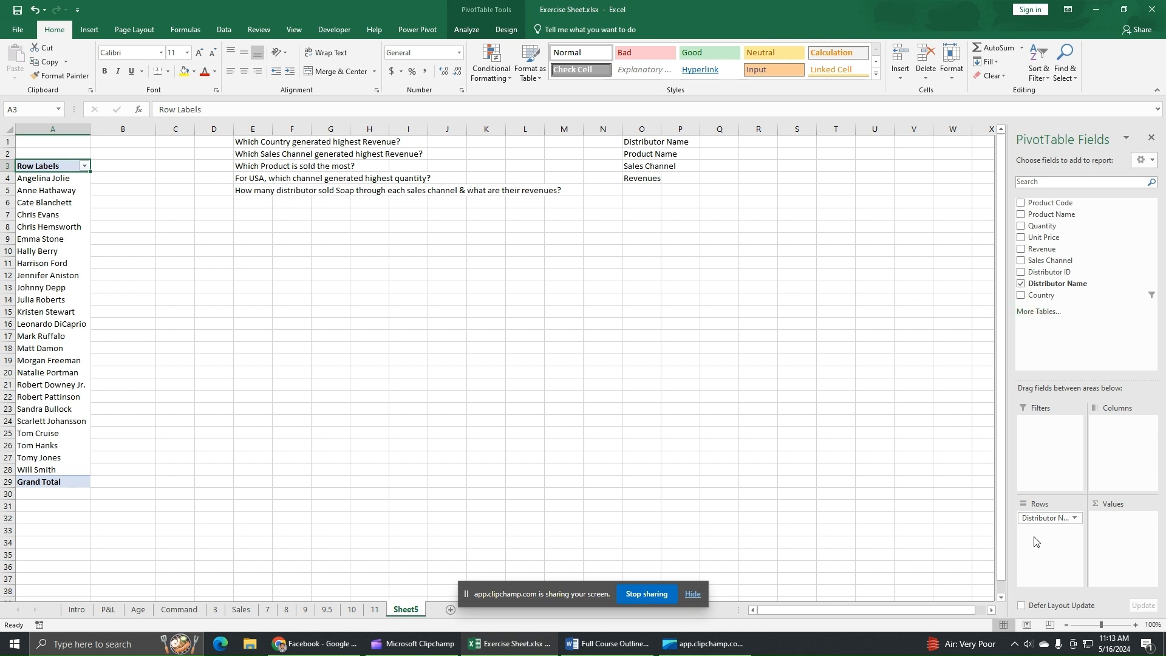
pyautogui.moveTo(1042, 519); pyautogui.dragTo(1119, 529)
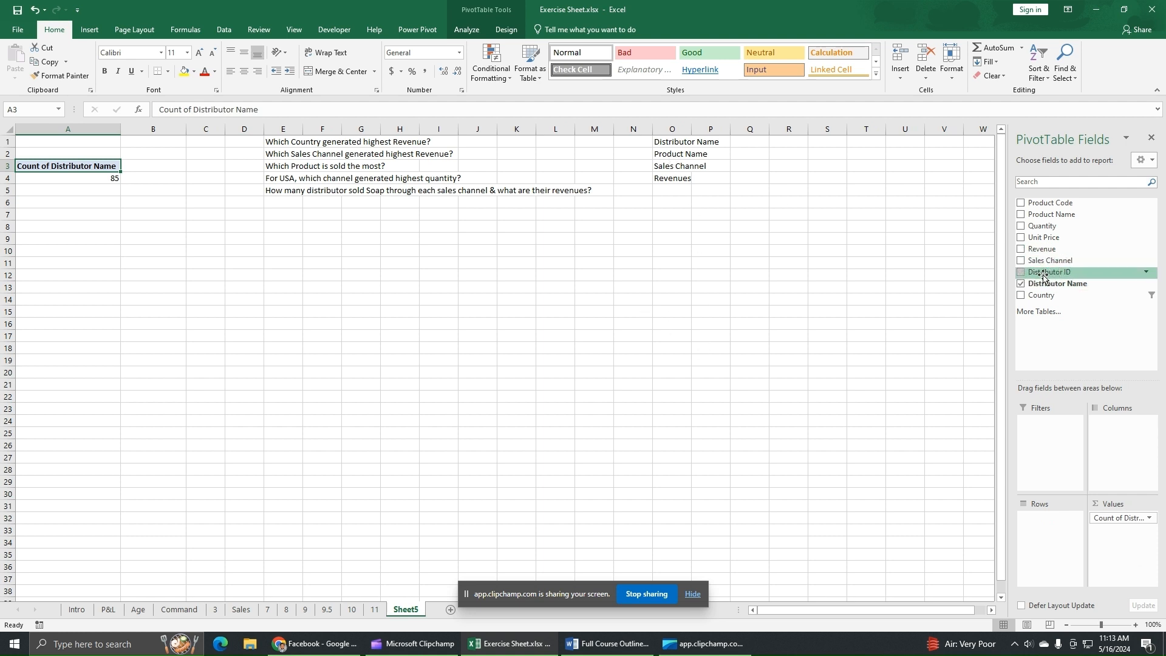
pyautogui.click(1021, 214)
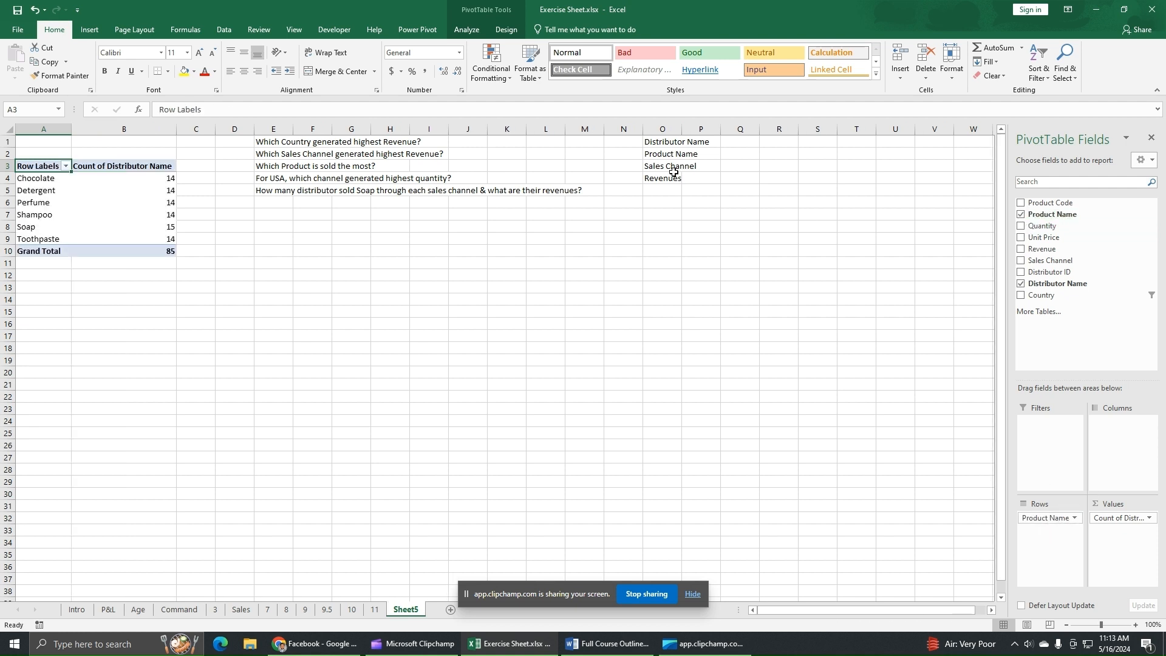
pyautogui.click(1021, 261)
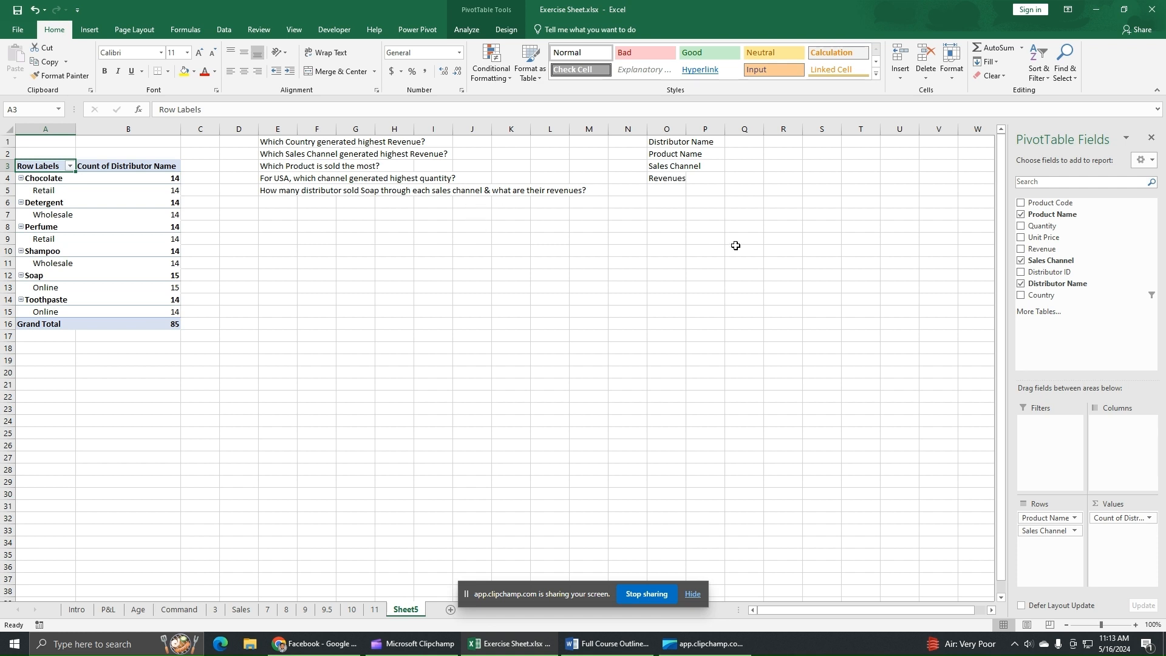
pyautogui.click(1022, 249)
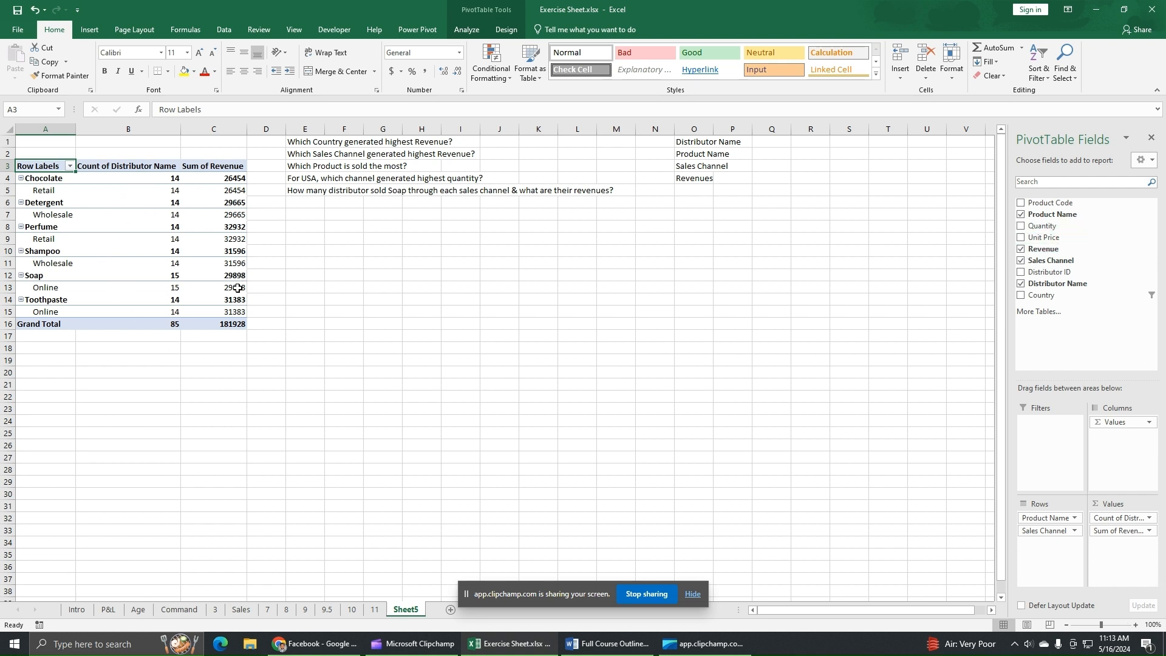
# Step: Filter the PivotTable's Product Name field to show only Soap
pyautogui.moveTo(237, 289)
pyautogui.click(70, 167)
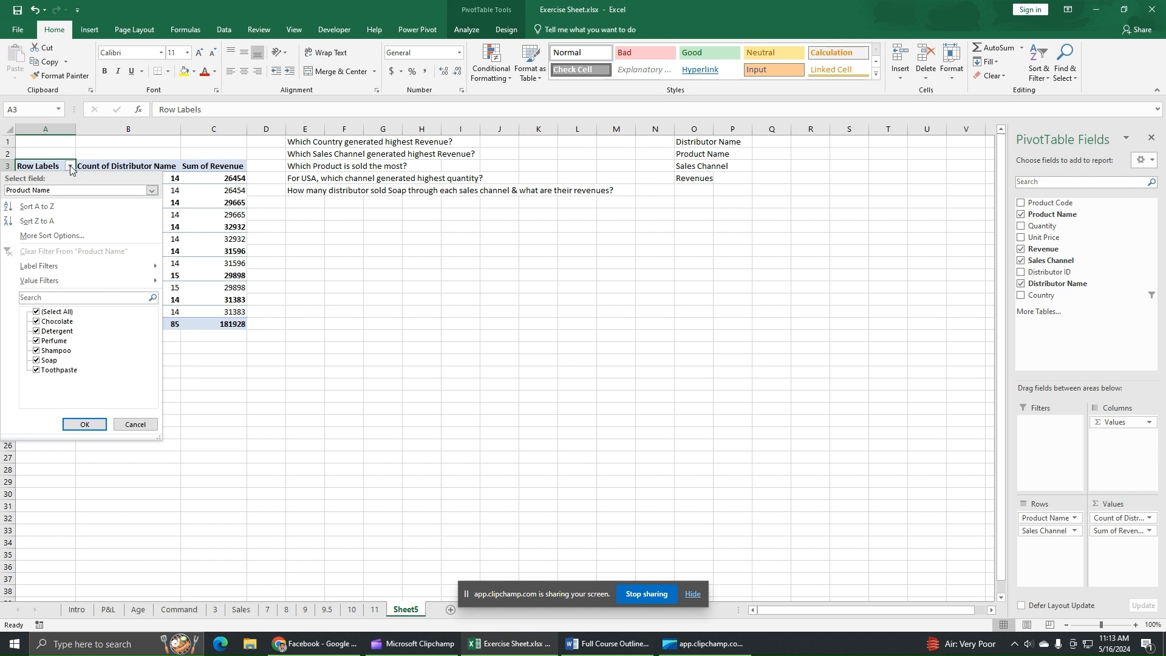
pyautogui.click(51, 313)
pyautogui.click(36, 312)
pyautogui.click(36, 361)
pyautogui.click(79, 424)
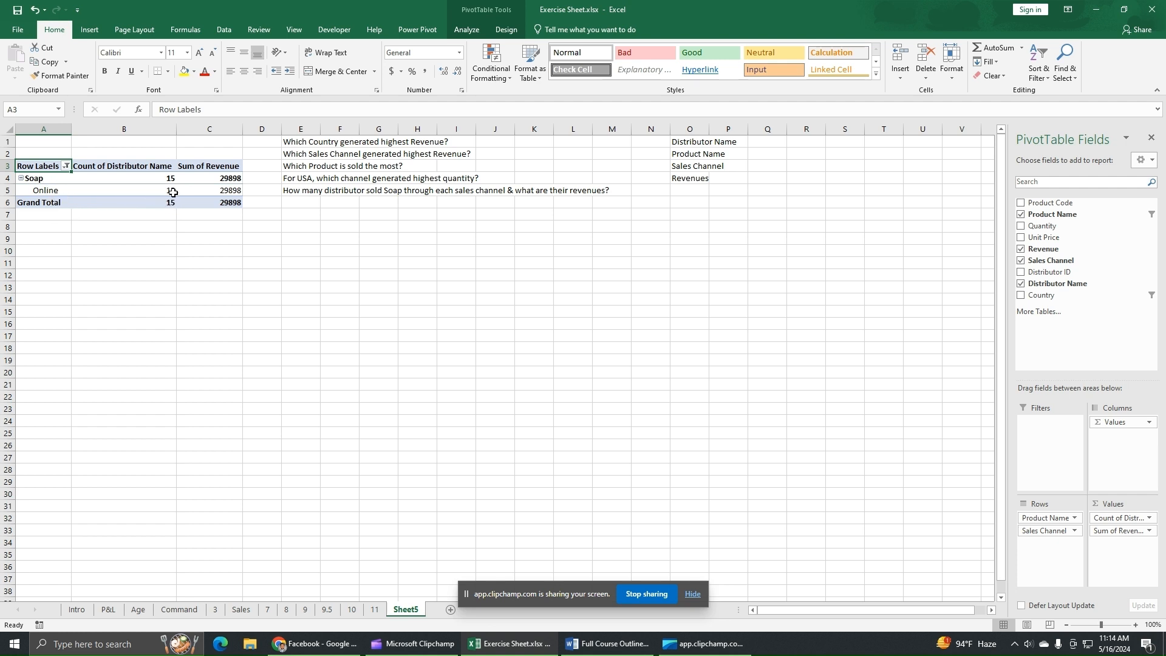
pyautogui.moveTo(172, 193)
pyautogui.click(296, 251)
pyautogui.click(297, 154)
pyautogui.click(299, 166)
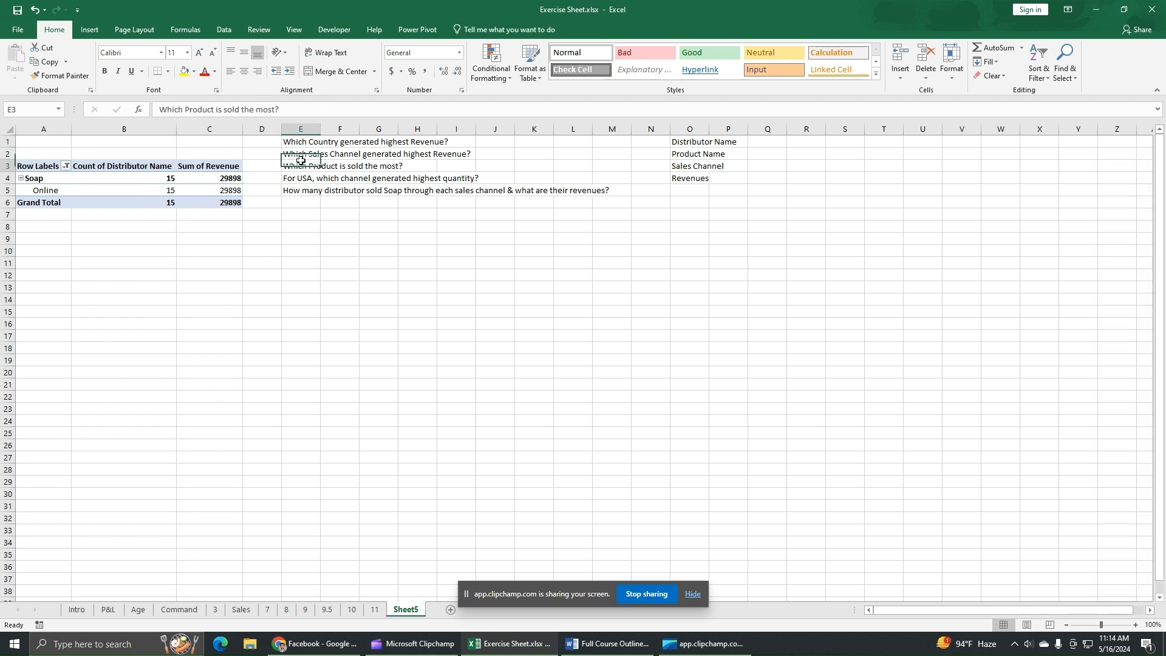
pyautogui.click(300, 178)
pyautogui.click(301, 190)
pyautogui.click(358, 238)
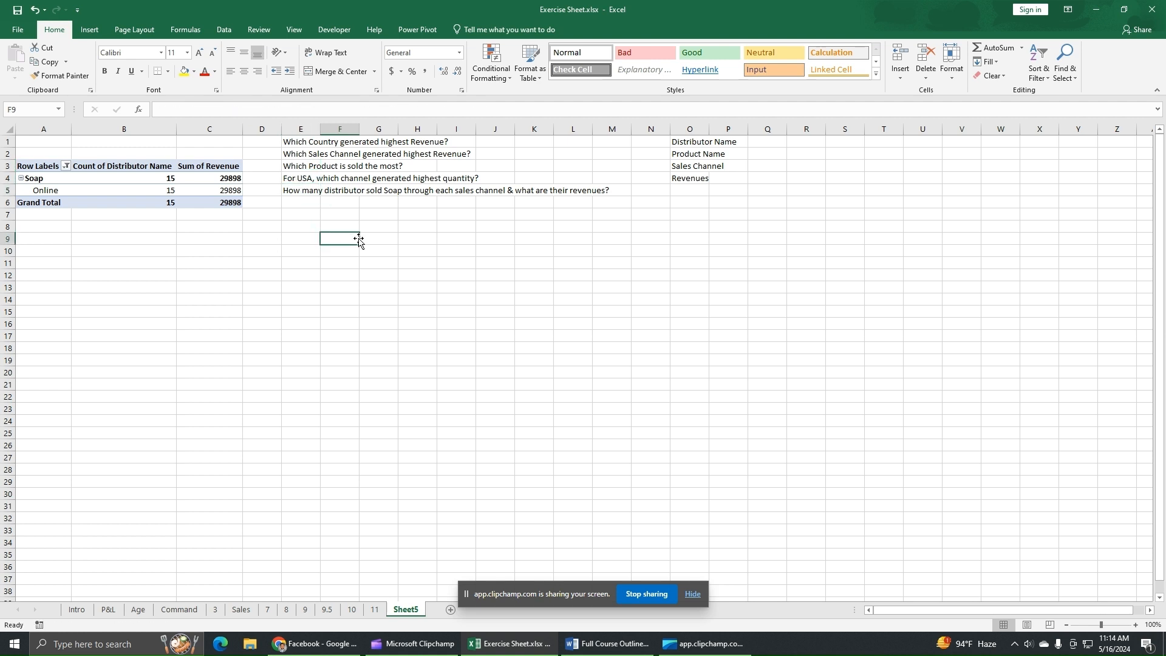